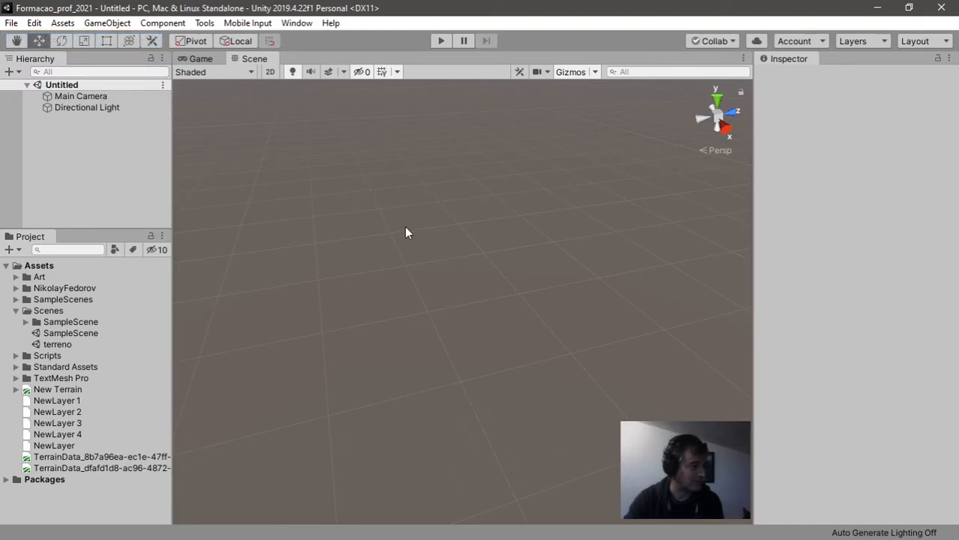
Examine the component settings of the Main Camera and the Directional Light and their placement in the scene
click(77, 109)
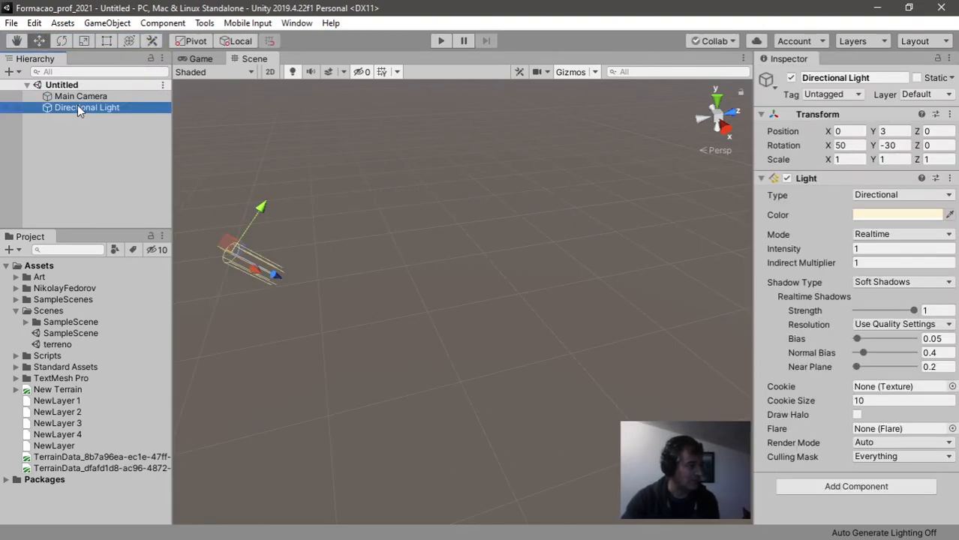
double_click(78, 107)
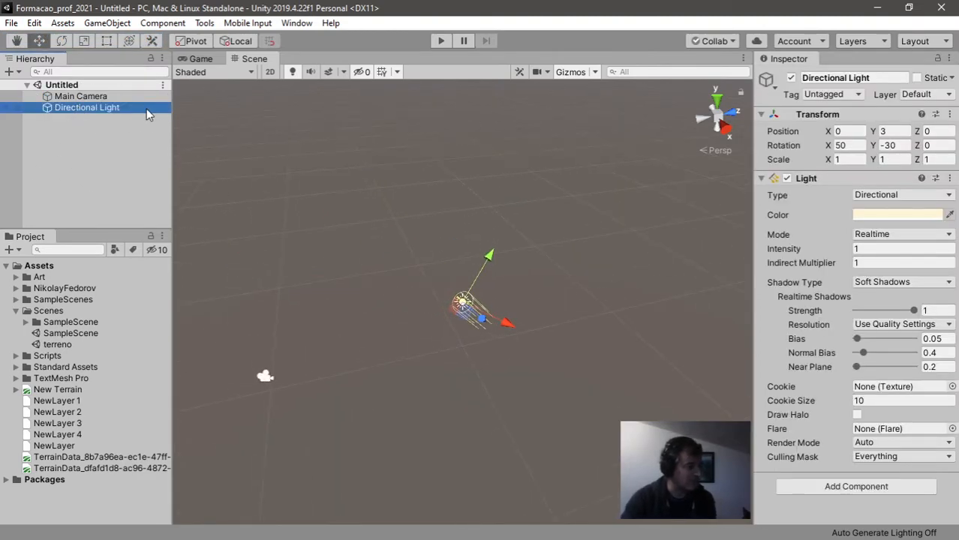
double_click(80, 96)
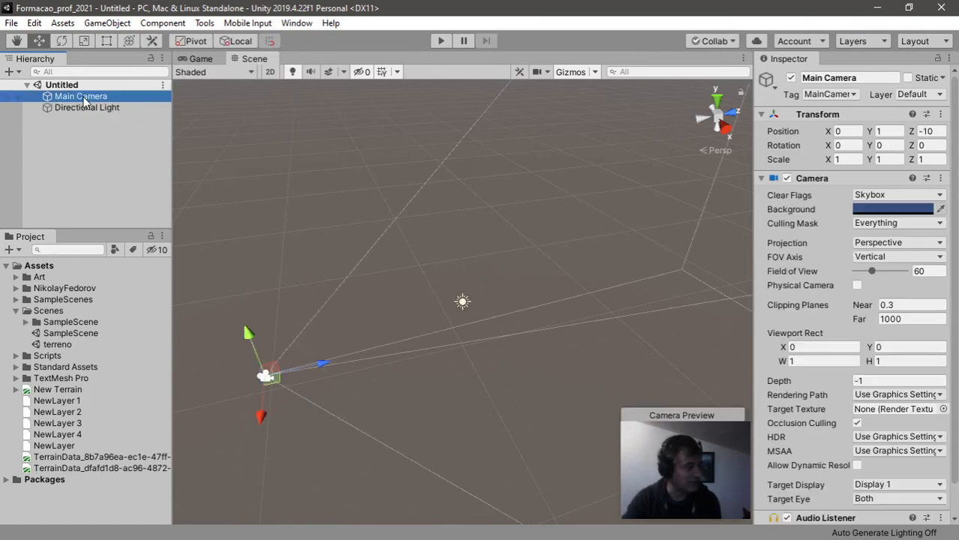
click(89, 105)
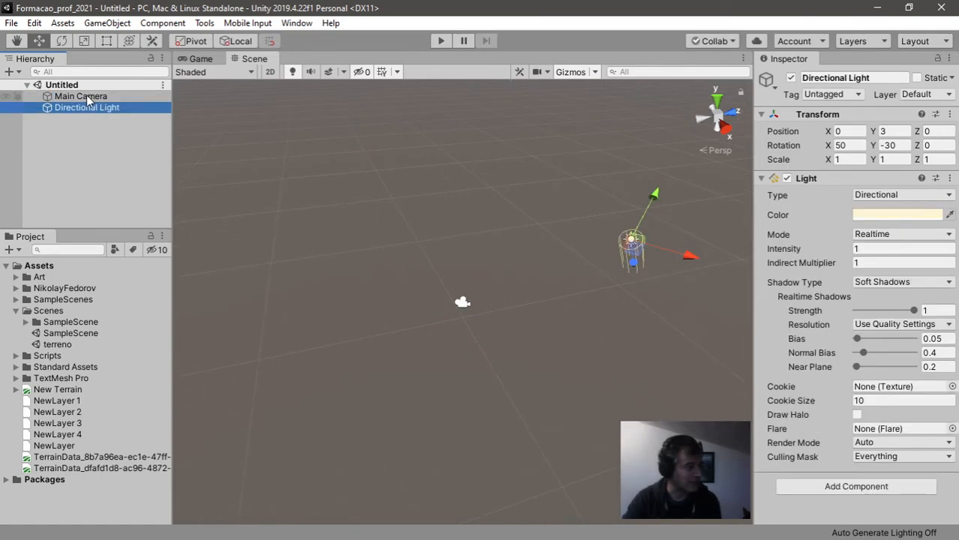
click(86, 96)
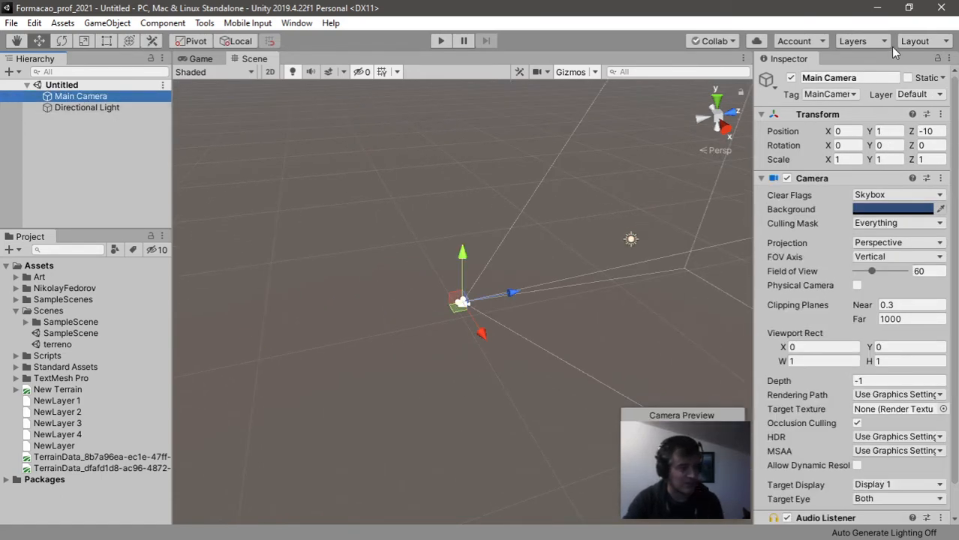
scroll(863, 285, down, 2)
scroll(857, 257, up, 2)
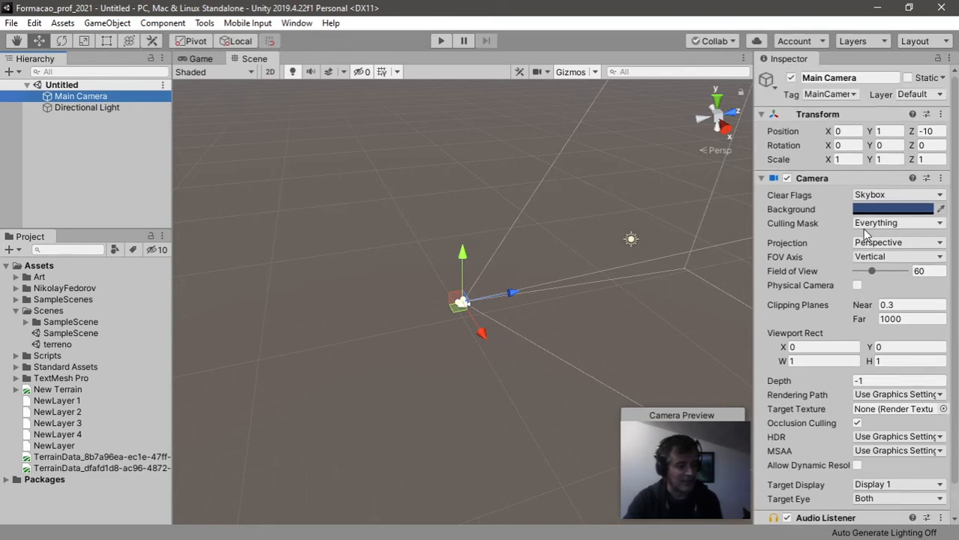
scroll(863, 234, down, 2)
scroll(862, 233, up, 2)
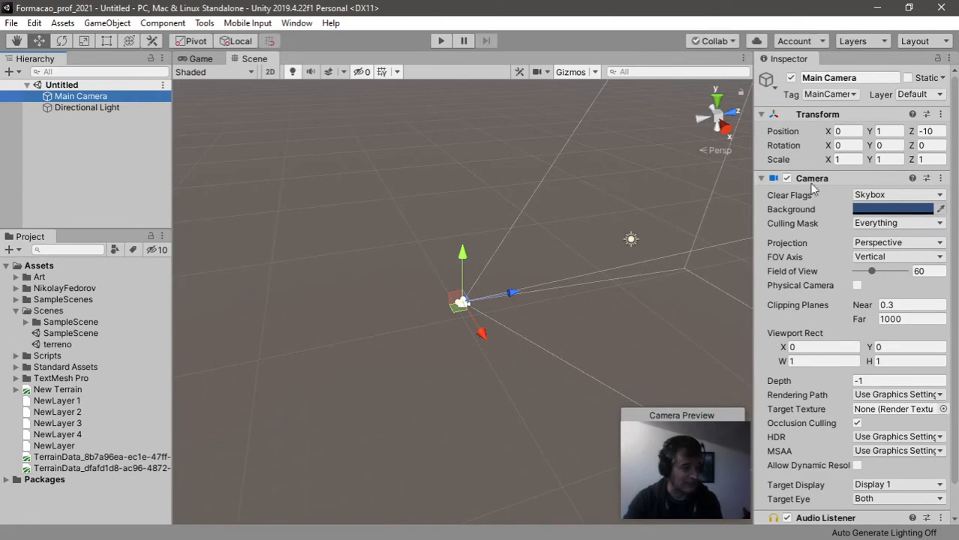
scroll(792, 174, down, 2)
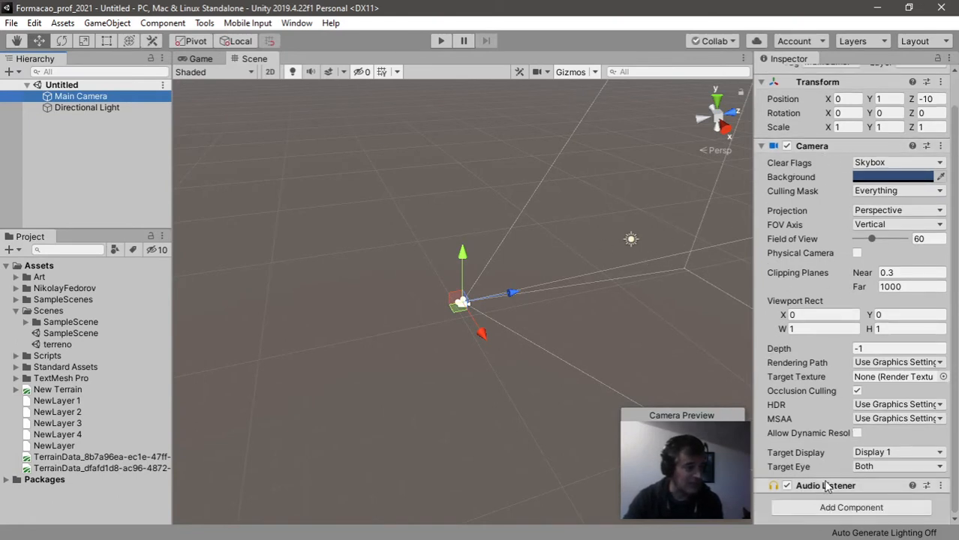
click(99, 109)
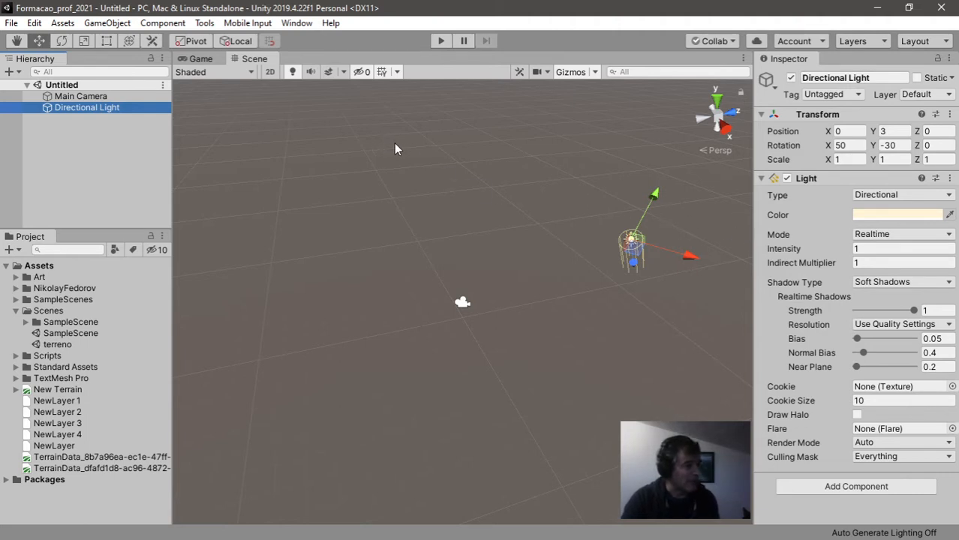
Create an empty game object at the scene's root and reset its transform
click(80, 141)
click(10, 72)
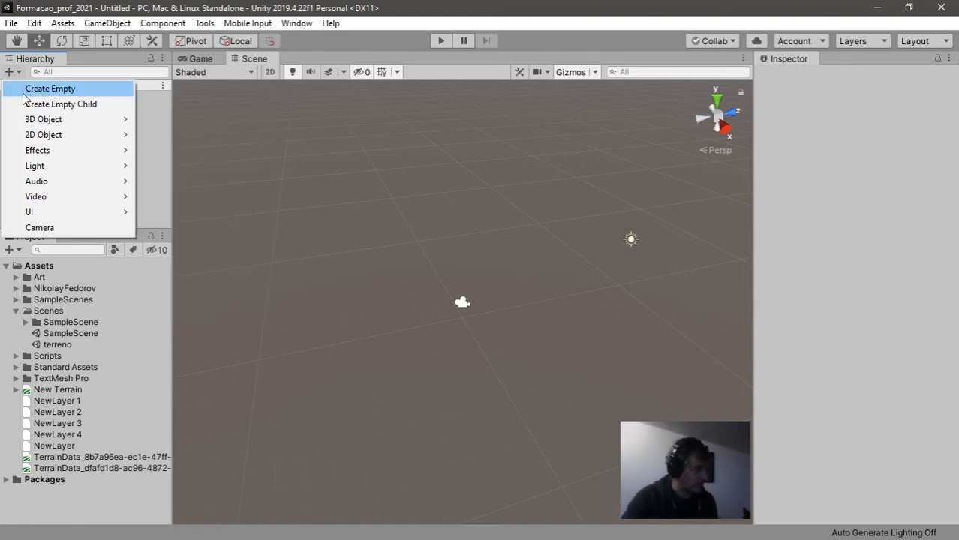
mouse_move(53, 123)
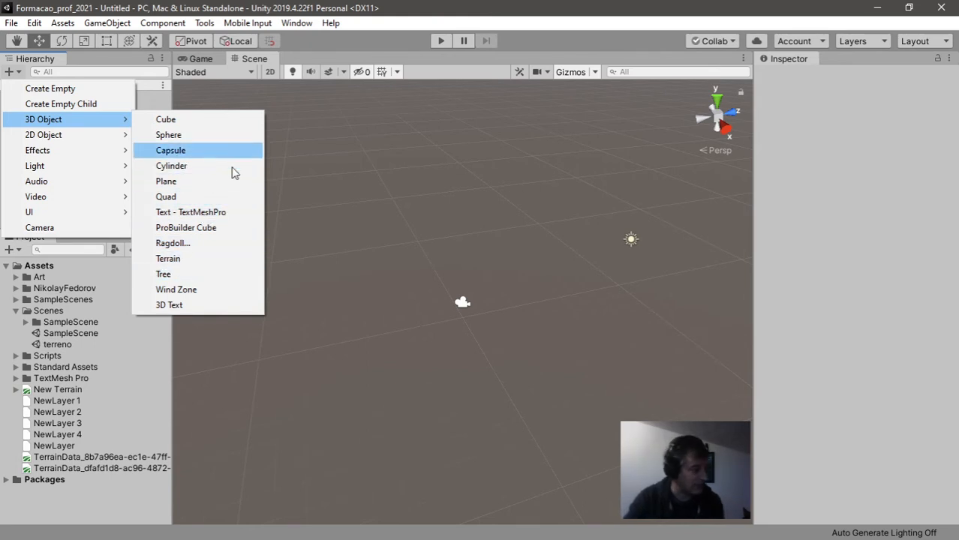
click(64, 92)
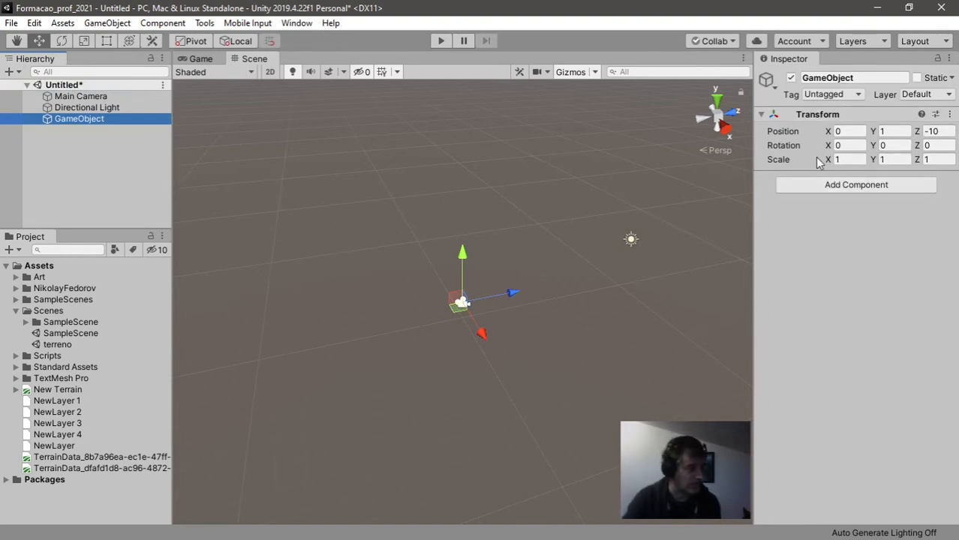
click(950, 120)
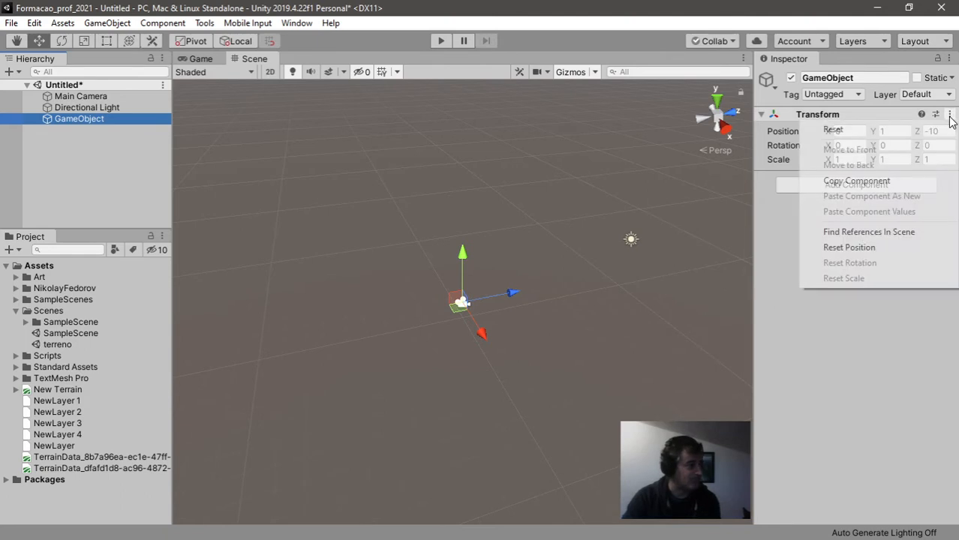
click(850, 129)
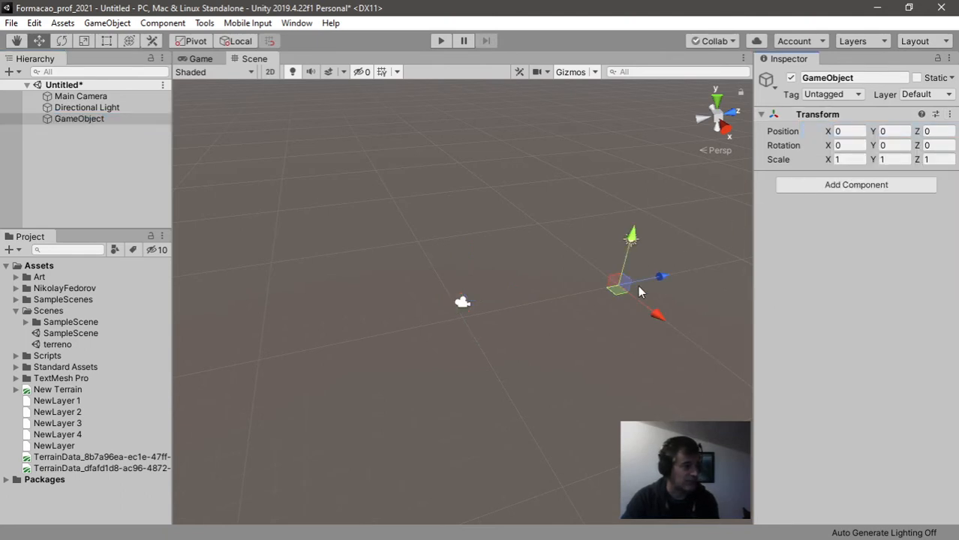
click(73, 121)
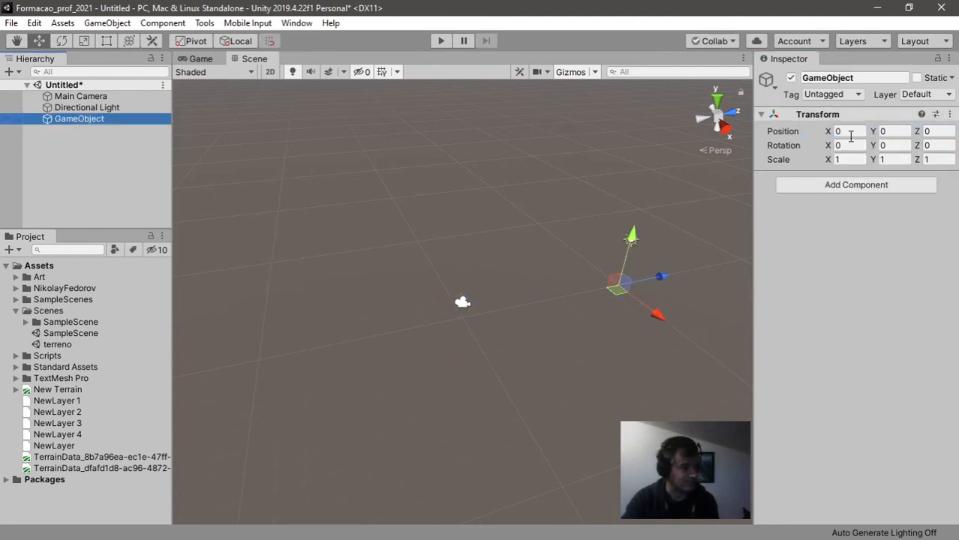
Add a Mesh Renderer and a Mesh Filter component to the empty game object
click(840, 187)
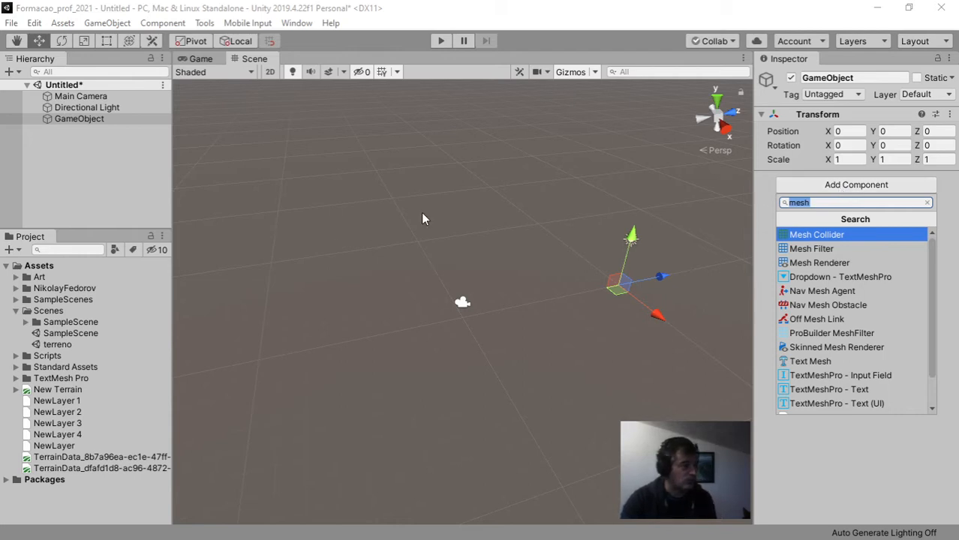
scroll(891, 285, down, 2)
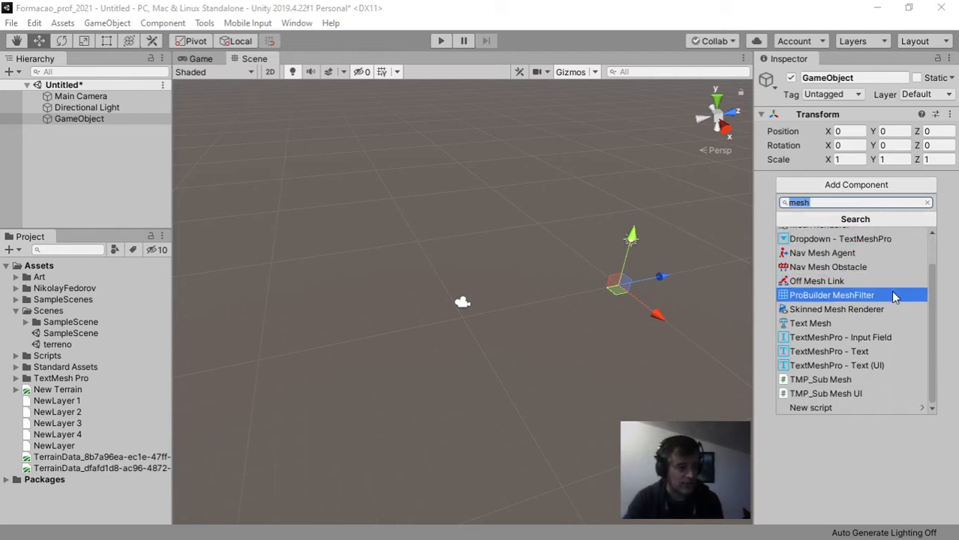
scroll(872, 333, up, 2)
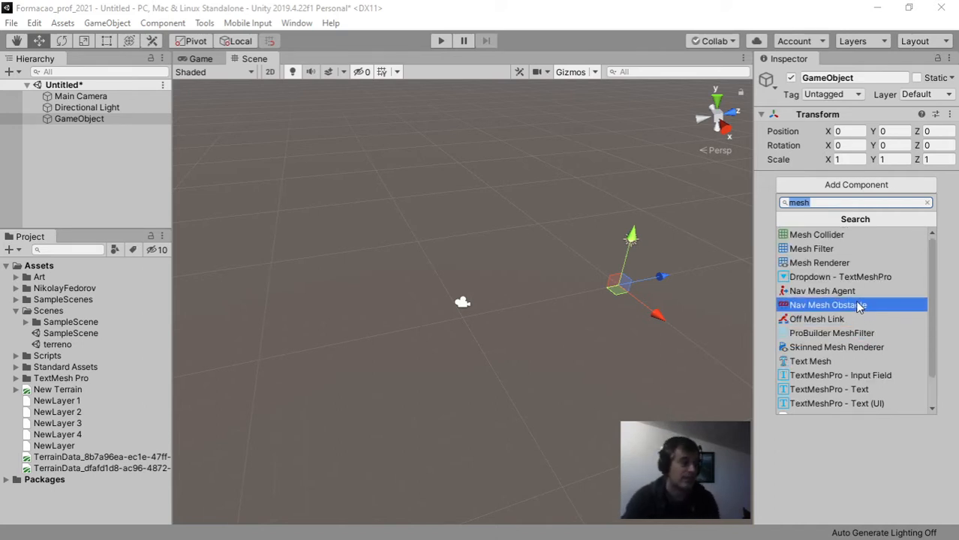
click(828, 263)
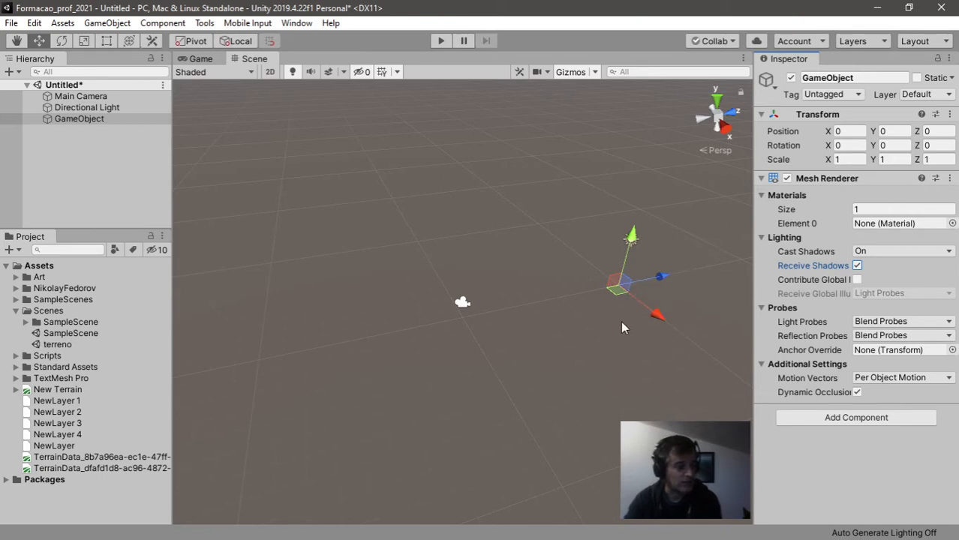
click(809, 417)
click(807, 371)
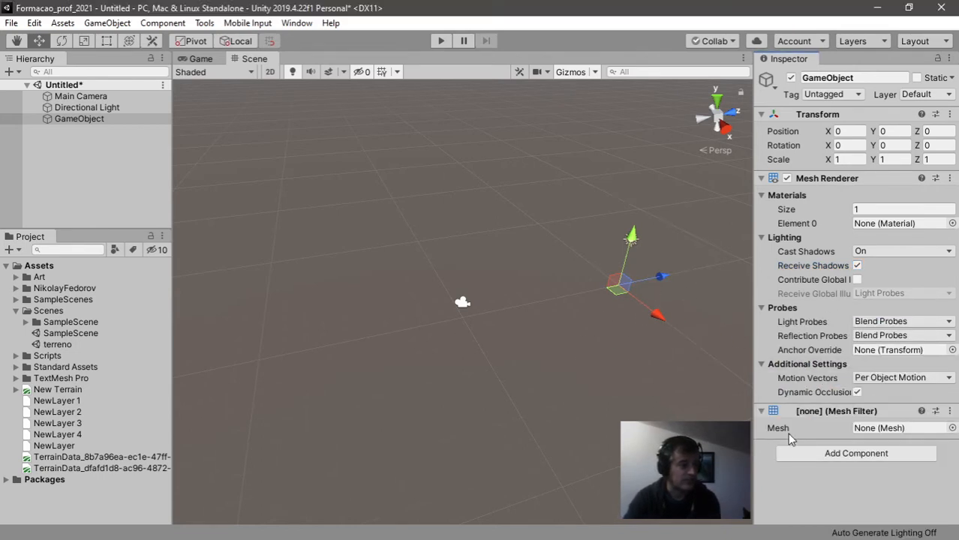
Search the available meshes for "cube" and assign the Cube mesh to the object's Mesh Filter
click(951, 428)
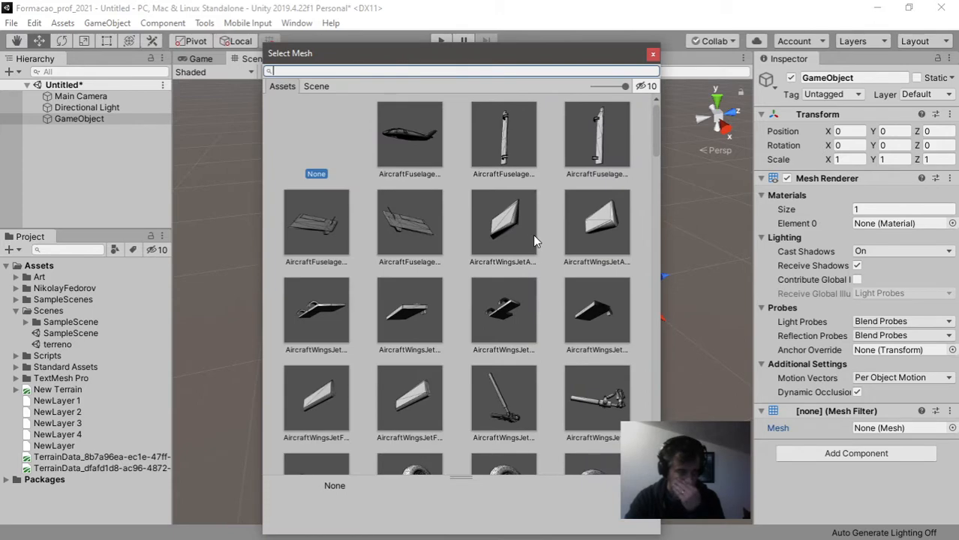
scroll(460, 320, down, 2)
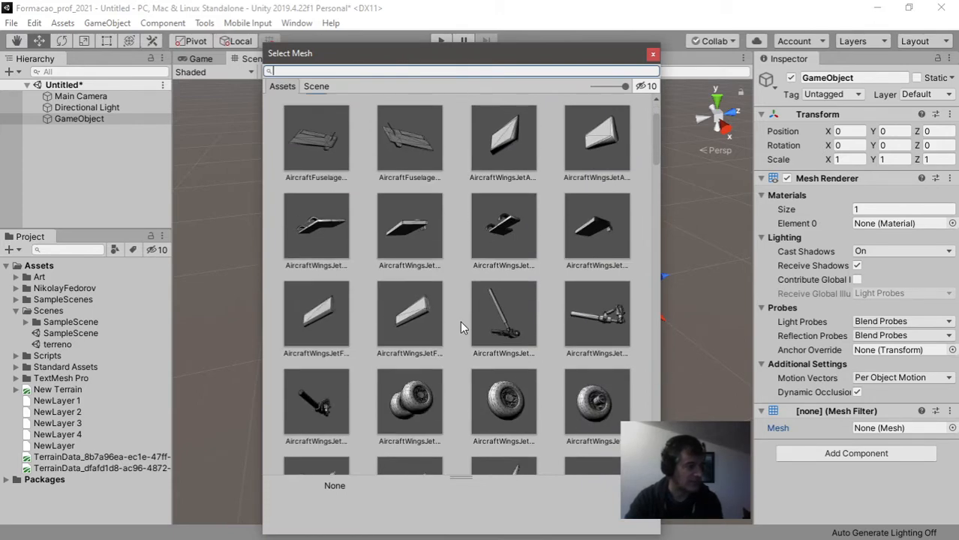
scroll(458, 320, down, 2)
scroll(457, 321, up, 4)
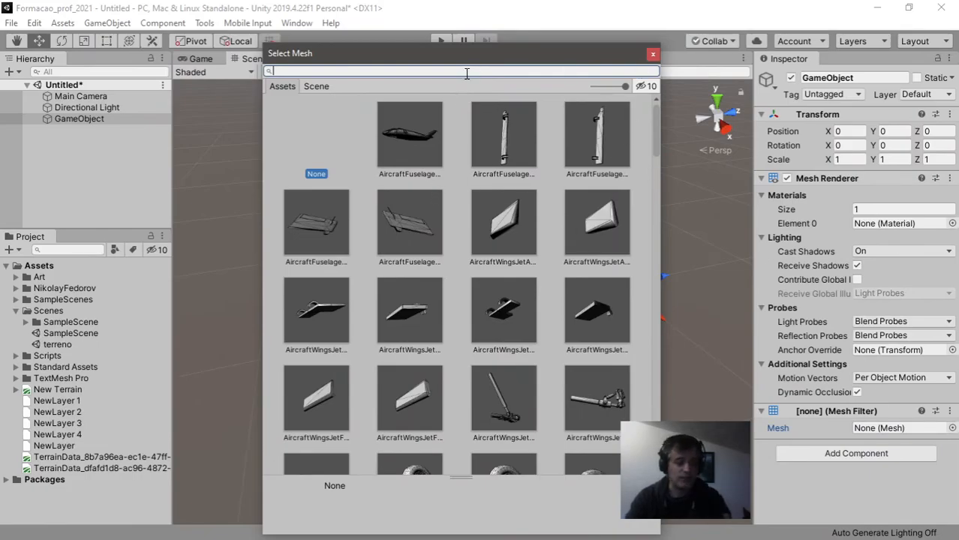
text(cube)
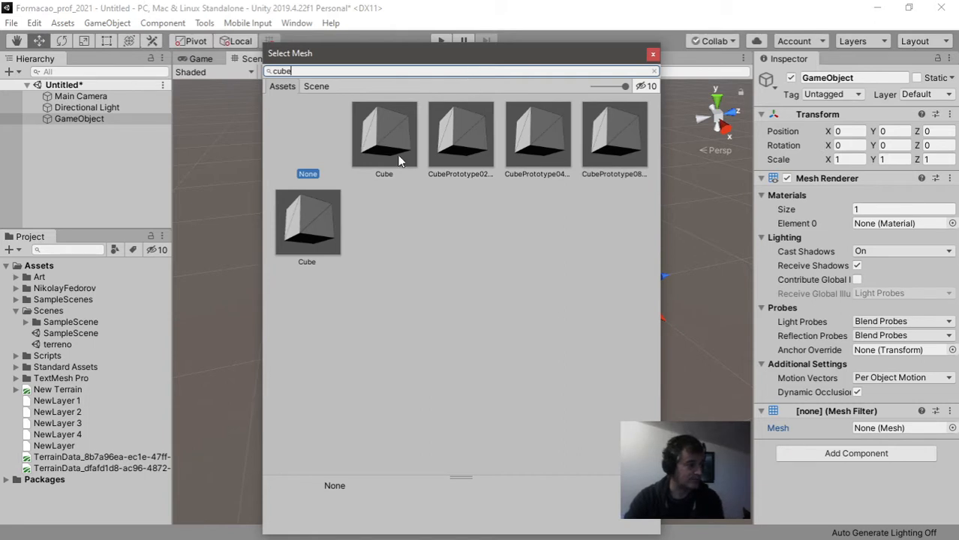
double_click(293, 225)
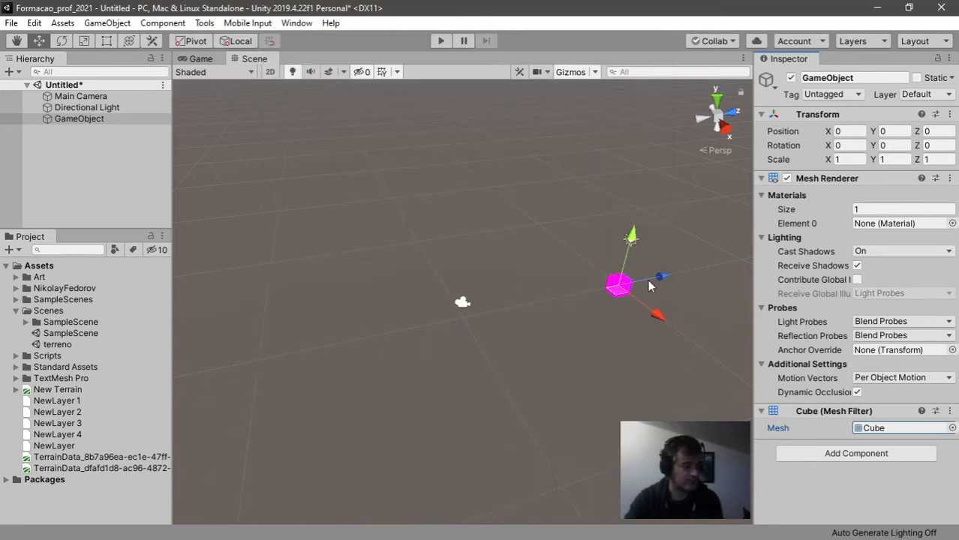
Disable and re-enable the cube's Mesh Renderer twice to check its effect, inspecting the object from several angles
scroll(605, 323, up, 5)
right_drag(493, 369, 573, 325)
scroll(623, 348, up, 2)
scroll(612, 344, up, 3)
scroll(574, 326, up, 3)
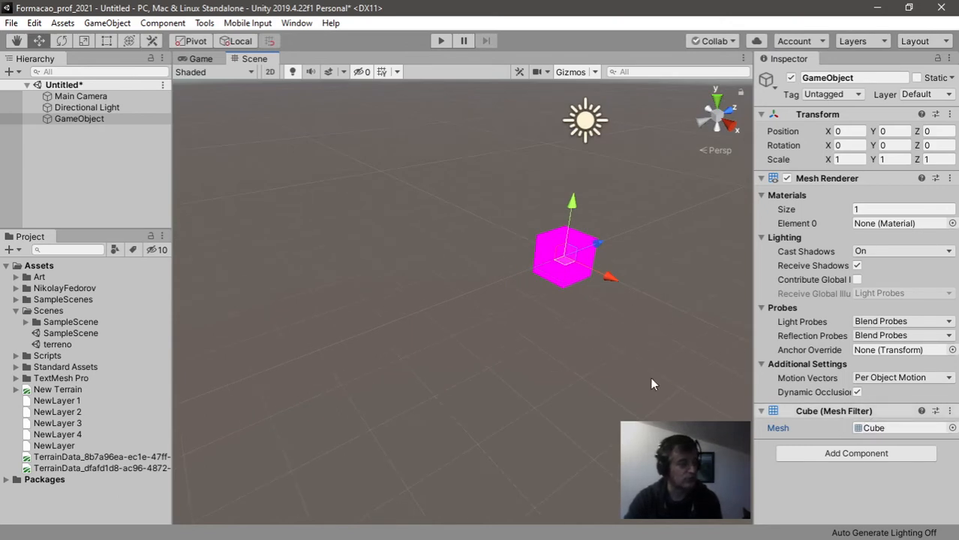
right_drag(629, 325, 608, 286)
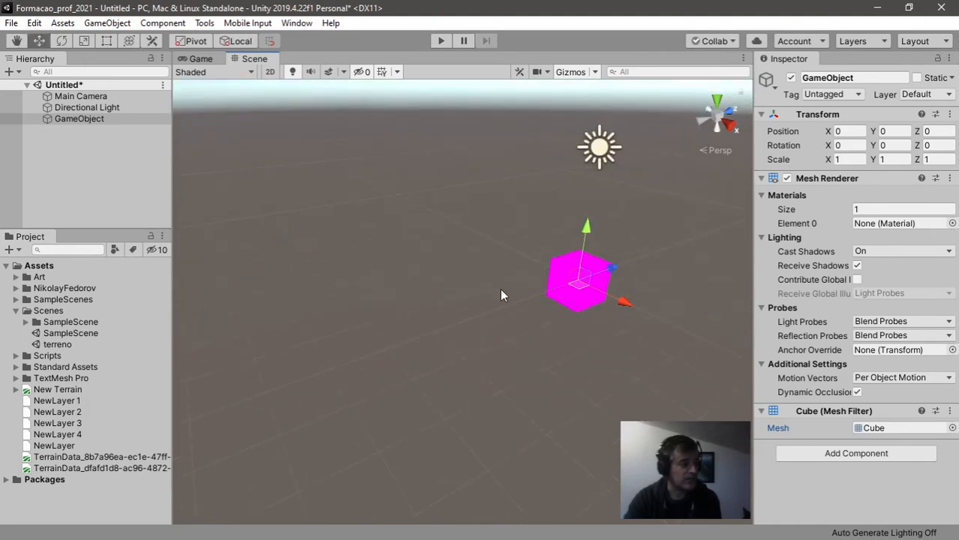
click(786, 179)
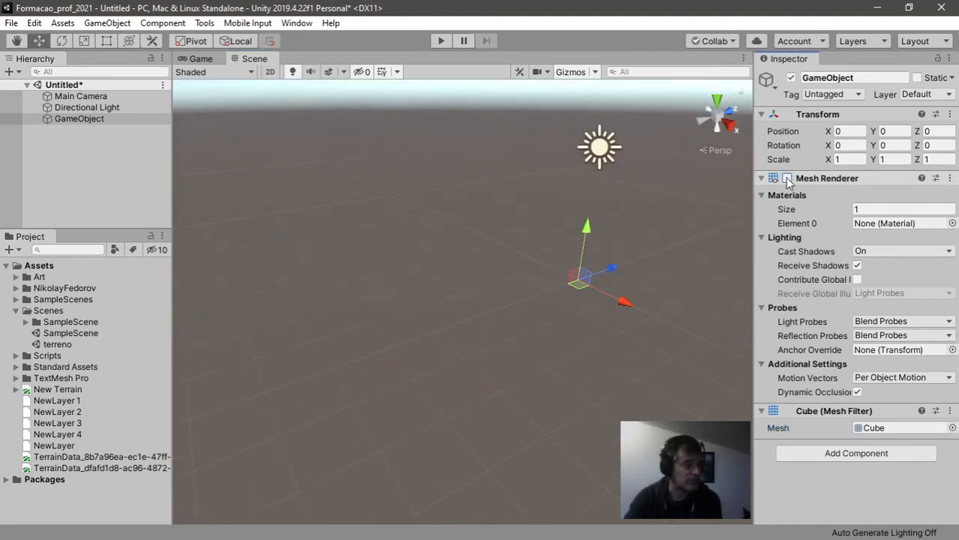
click(786, 179)
click(786, 178)
click(786, 179)
scroll(607, 311, up, 3)
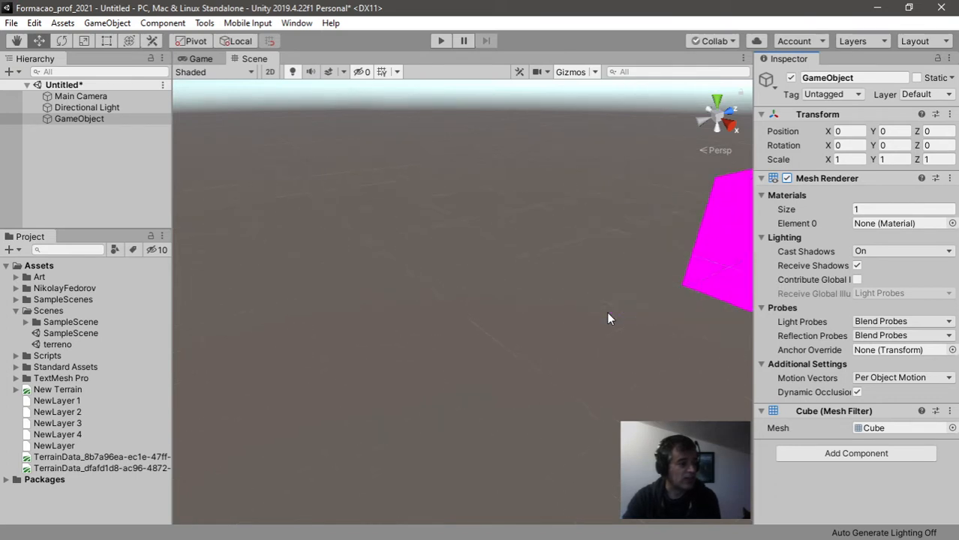
right_drag(606, 312, 655, 312)
middle_drag(616, 340, 477, 448)
right_drag(537, 308, 432, 340)
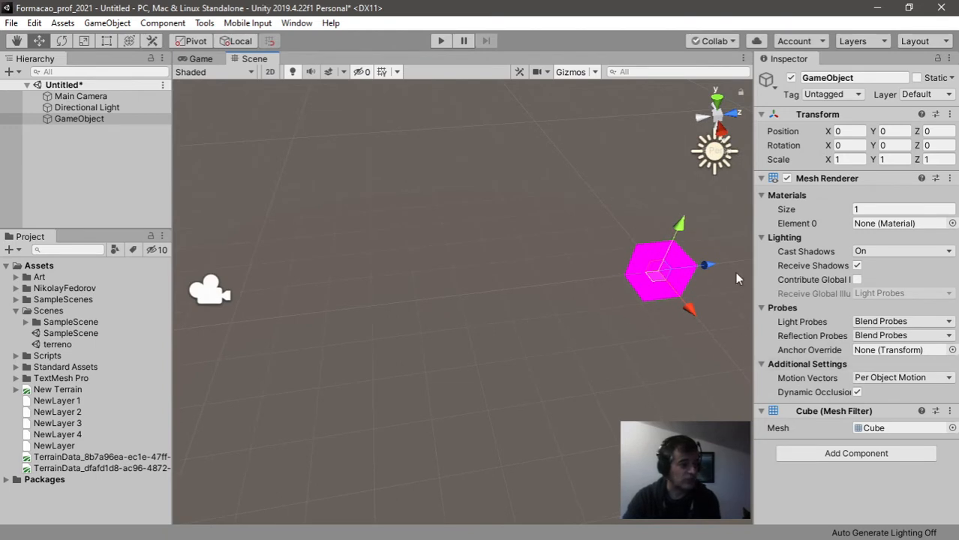
click(841, 454)
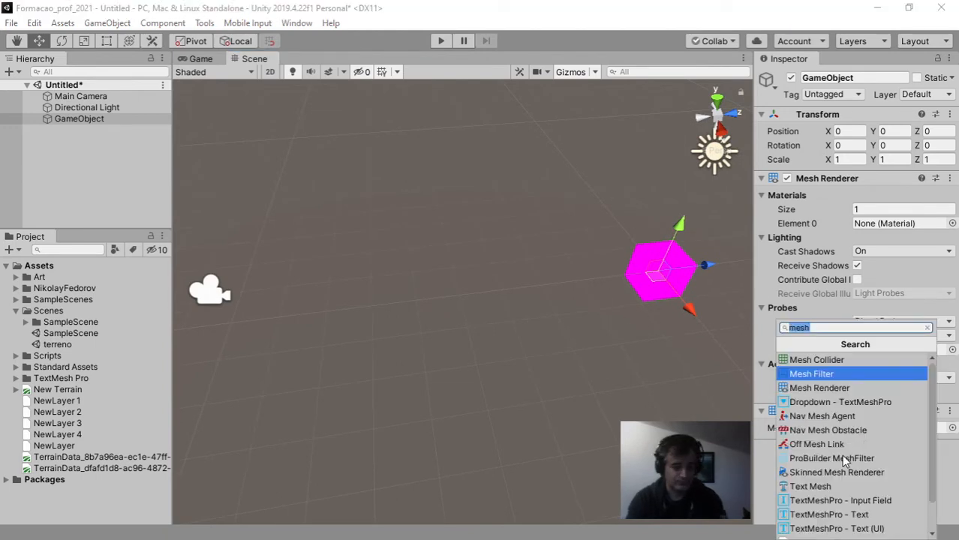
text(mate)
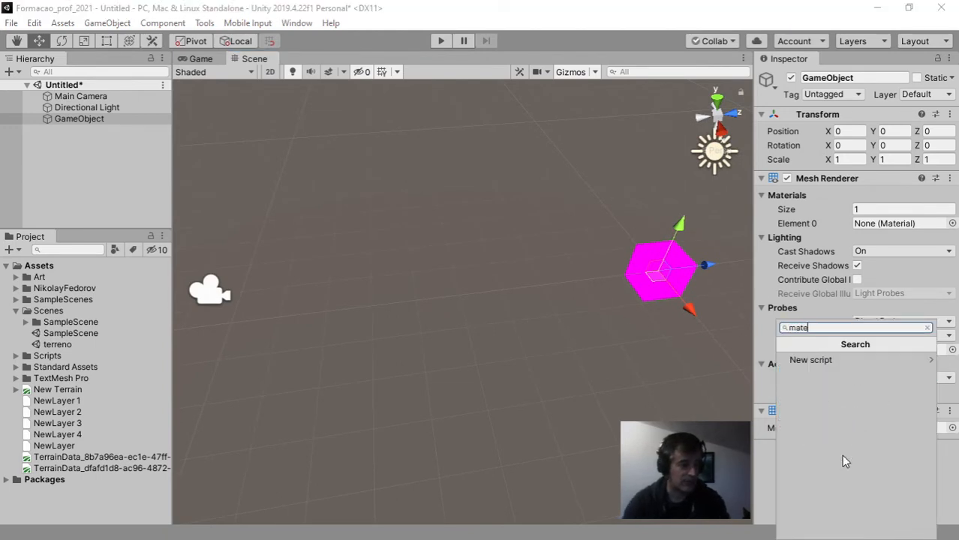
key(BackSpace)
key(BackSpace)
key(BackSpace)
key(BackSpace)
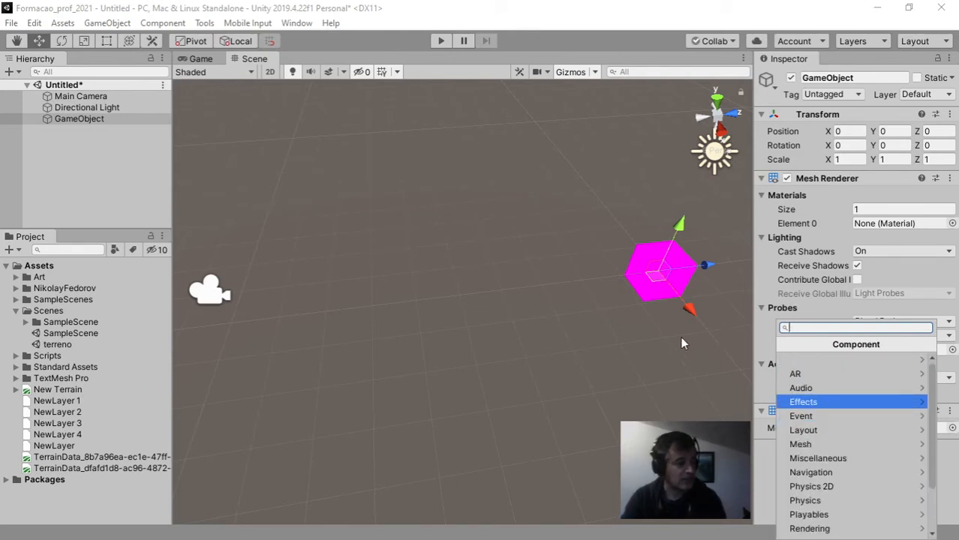
key(Escape)
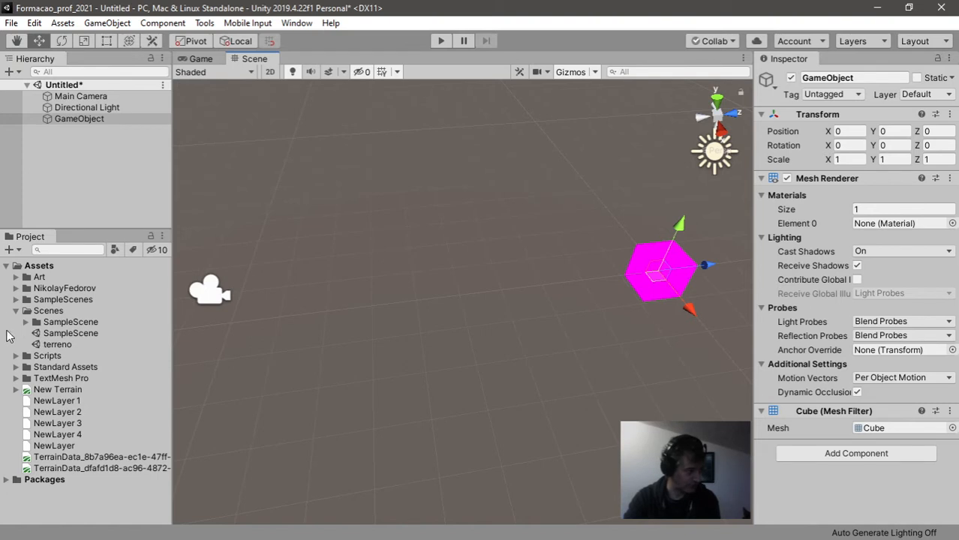
Apply the azul material from the Art/Materiais folder to the cube in the scene
click(16, 311)
click(16, 277)
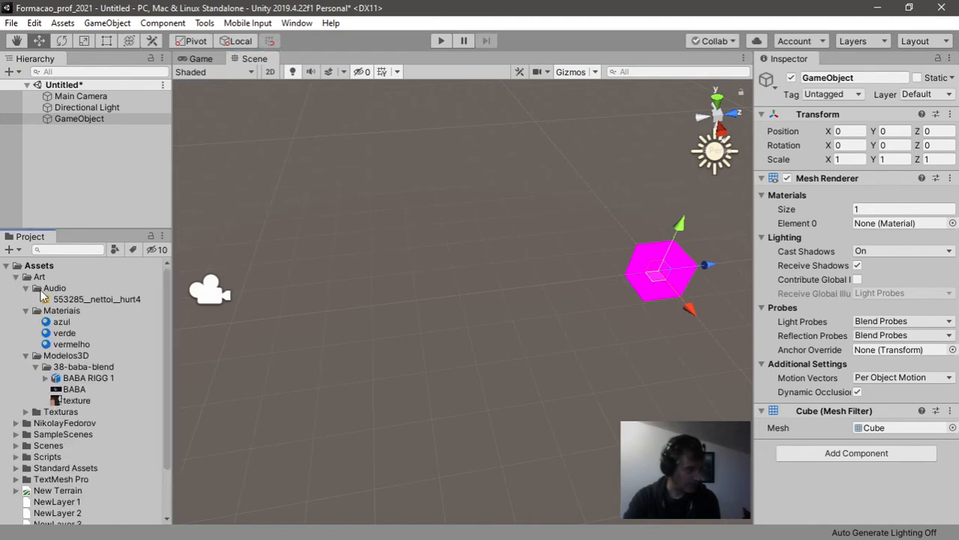
click(27, 288)
click(26, 300)
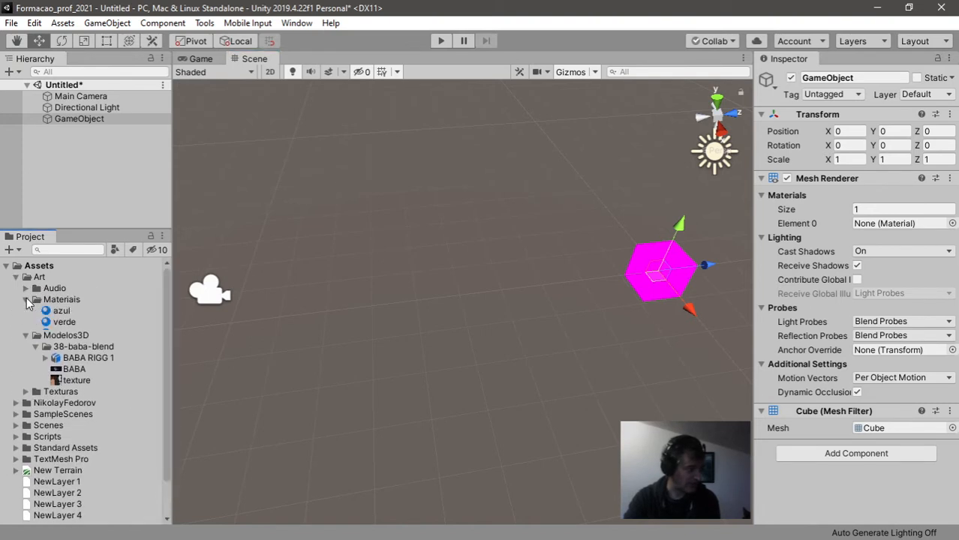
click(27, 344)
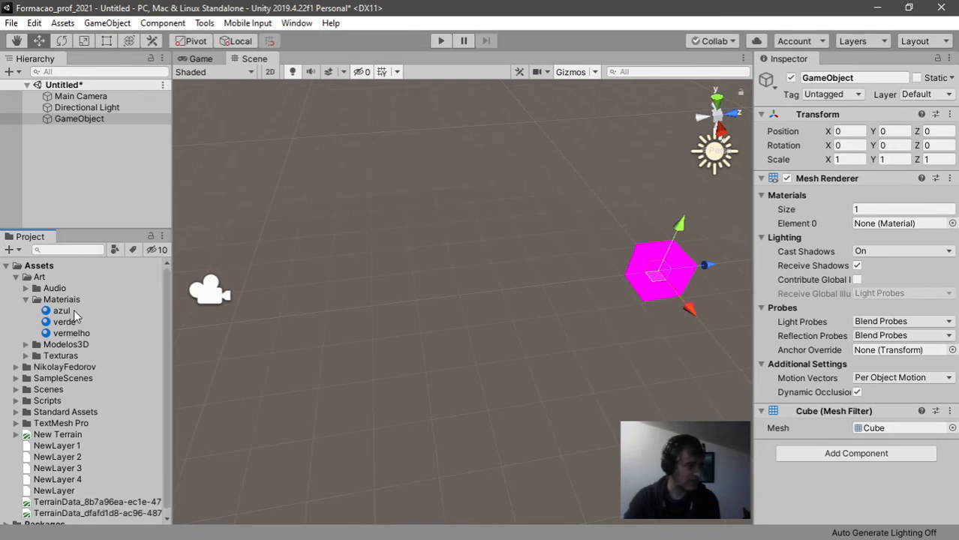
drag(62, 310, 667, 292)
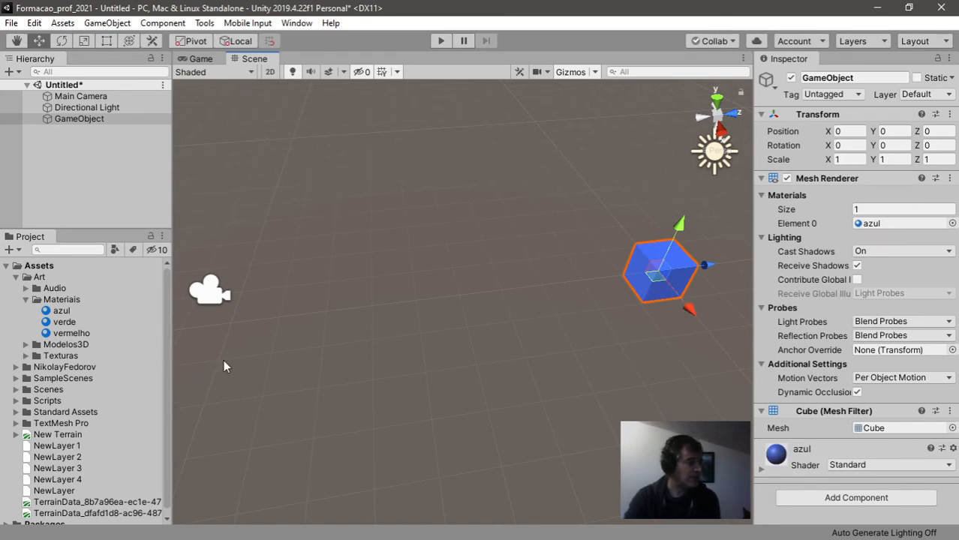
Create a new material named wood in the Materiais folder
right_click(76, 299)
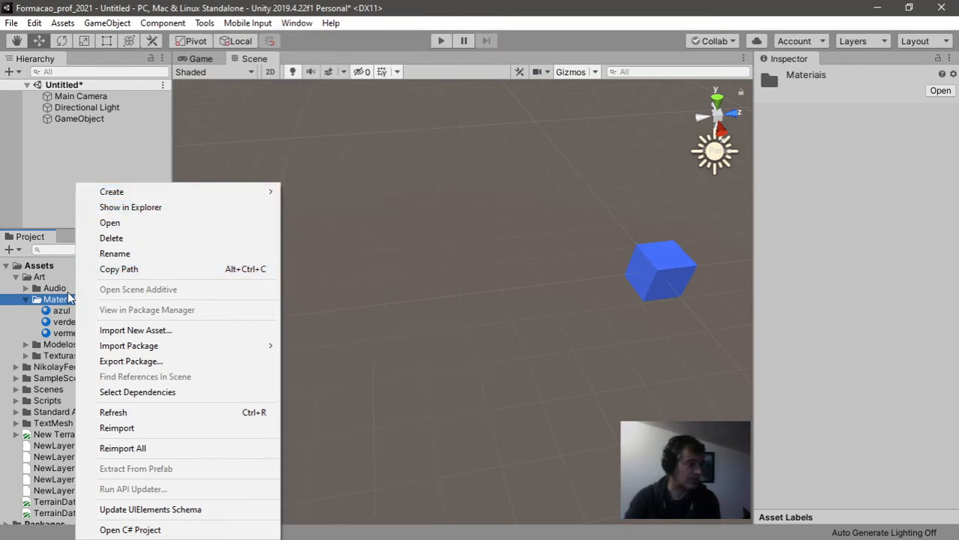
mouse_move(242, 189)
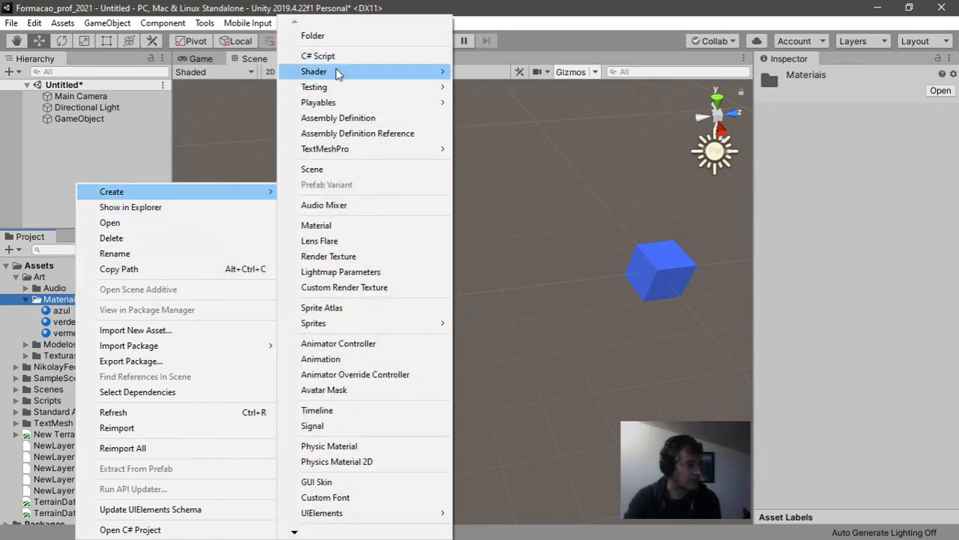
click(345, 230)
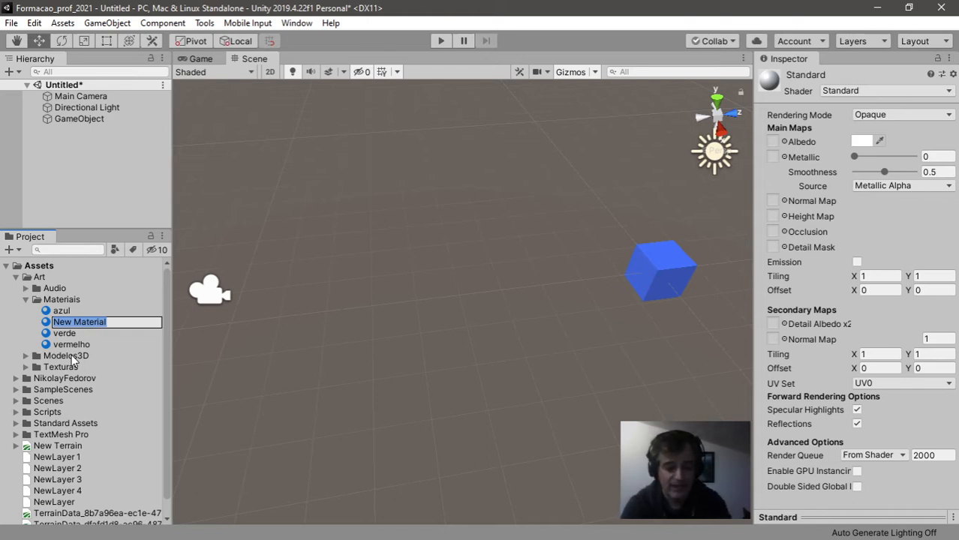
text(are)
key(BackSpace)
key(BackSpace)
key(BackSpace)
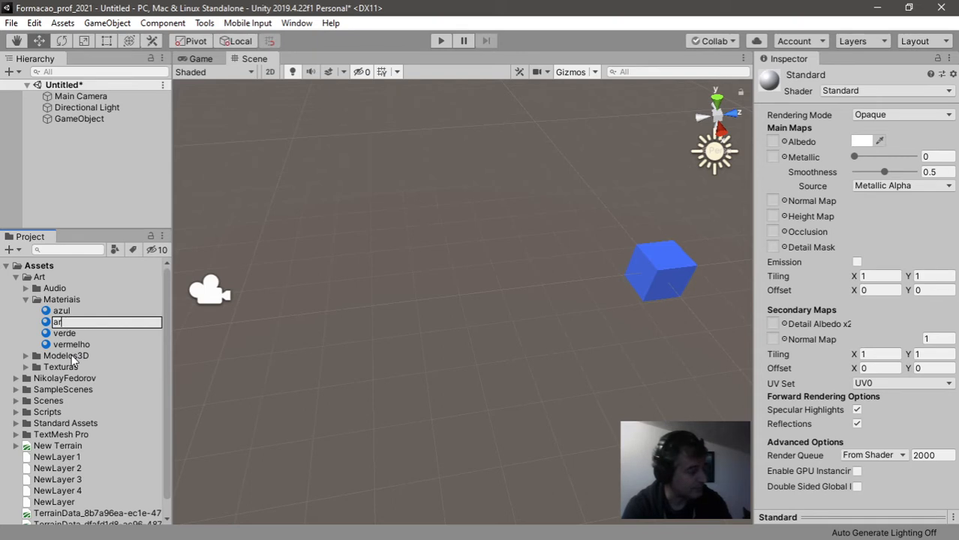
text(wood)
key(Return)
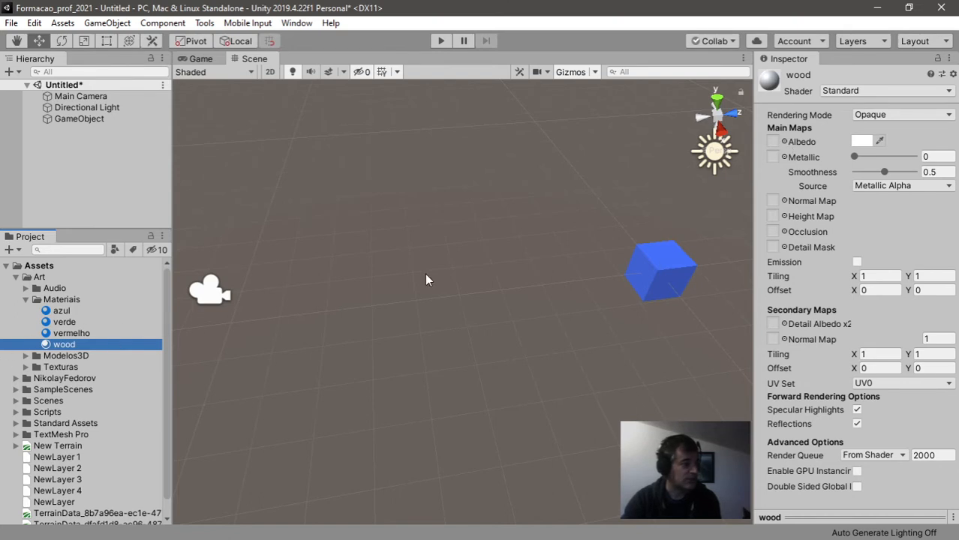
Inspect the wood material's albedo color options and search the project's available albedo textures for "wood"
click(864, 142)
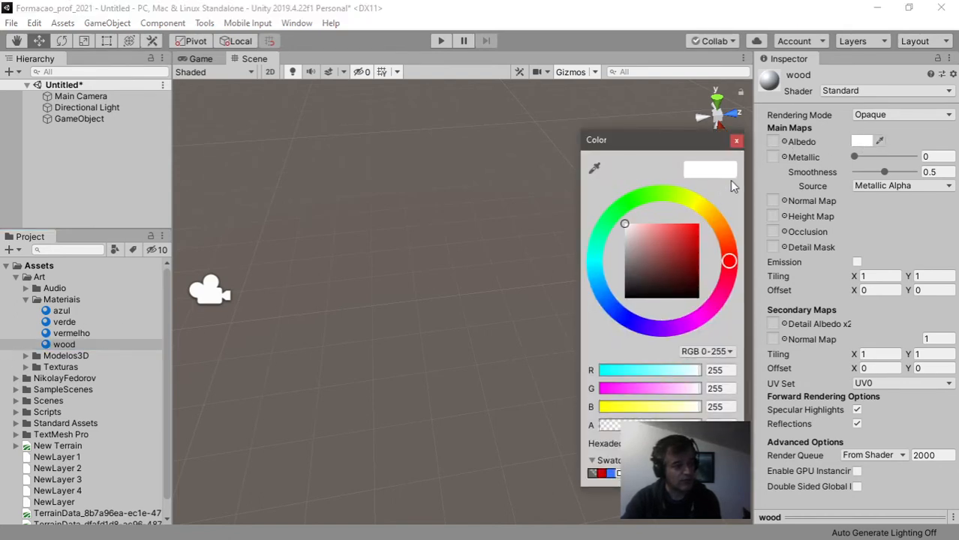
click(736, 141)
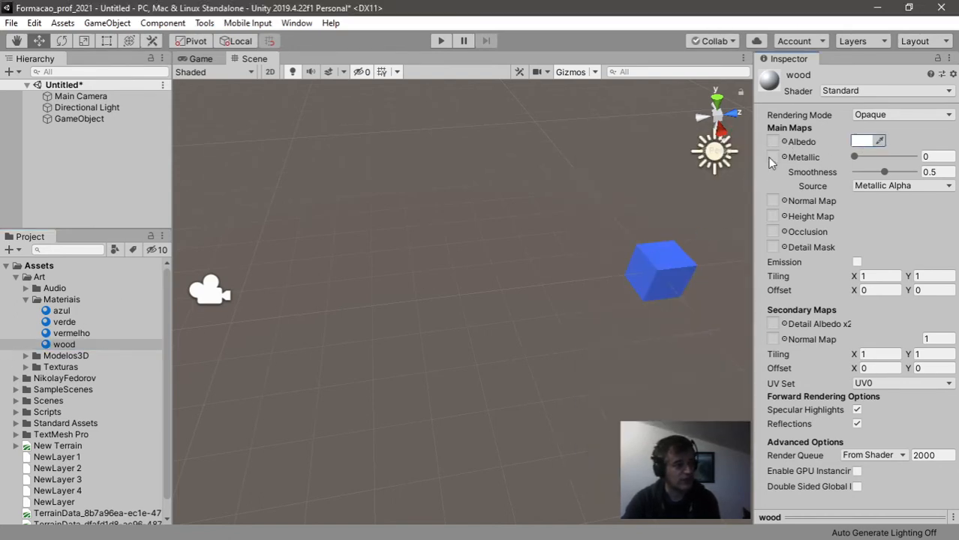
click(784, 141)
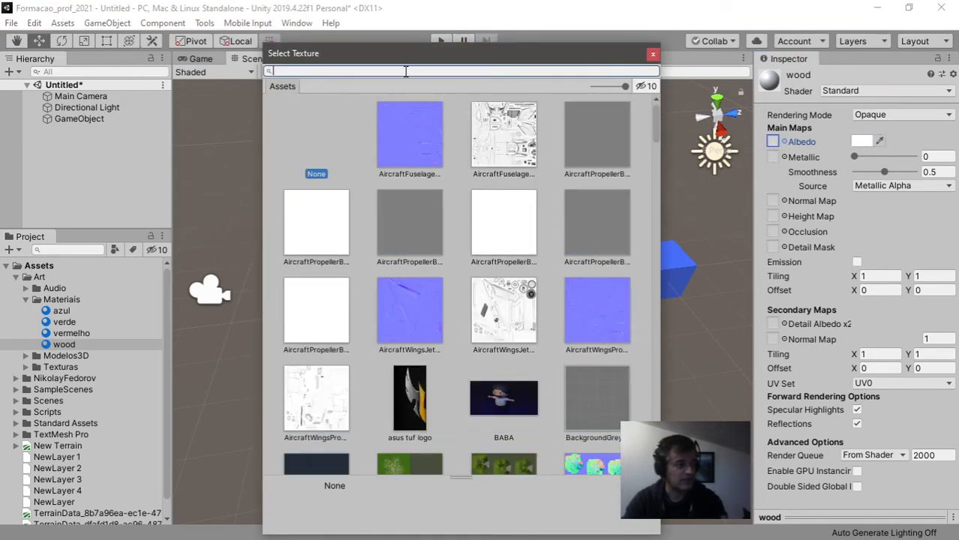
text(wood)
key(BackSpace)
key(BackSpace)
key(BackSpace)
key(BackSpace)
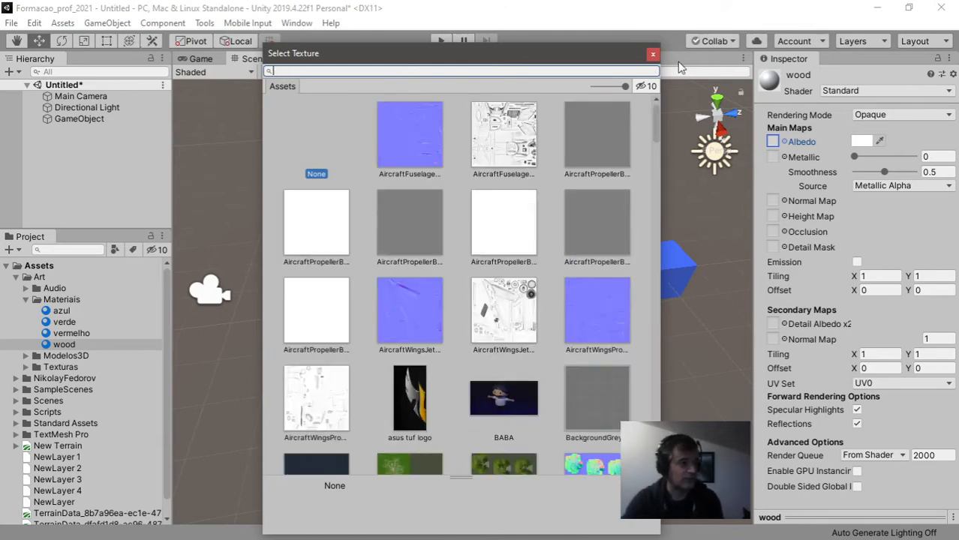
click(653, 54)
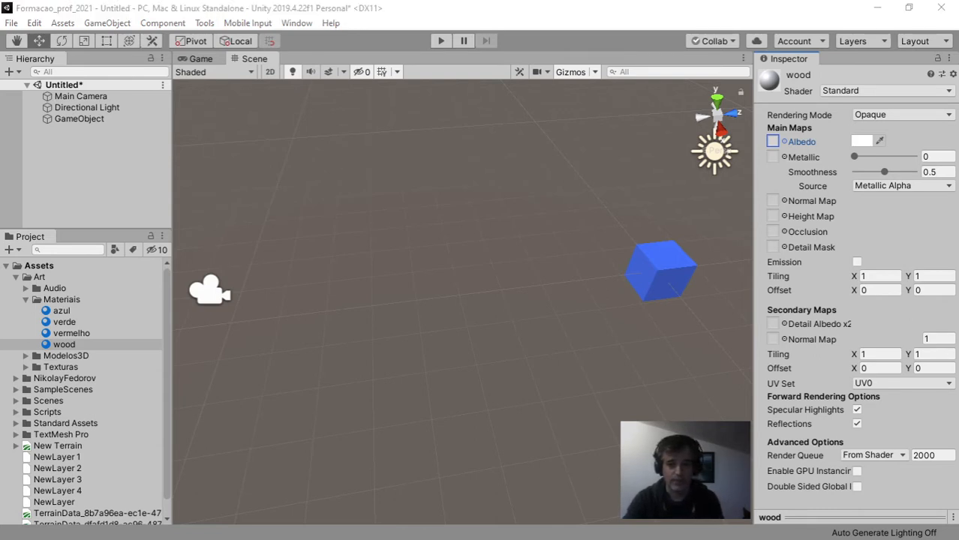
Switch to the web browser and search for images of "wood texture"
drag(958, 83, 616, 46)
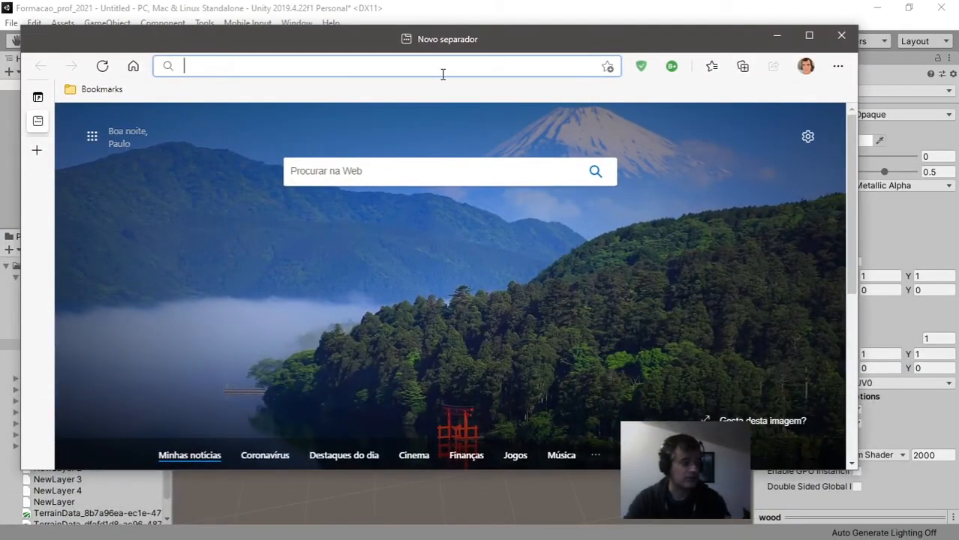
text(wood texture)
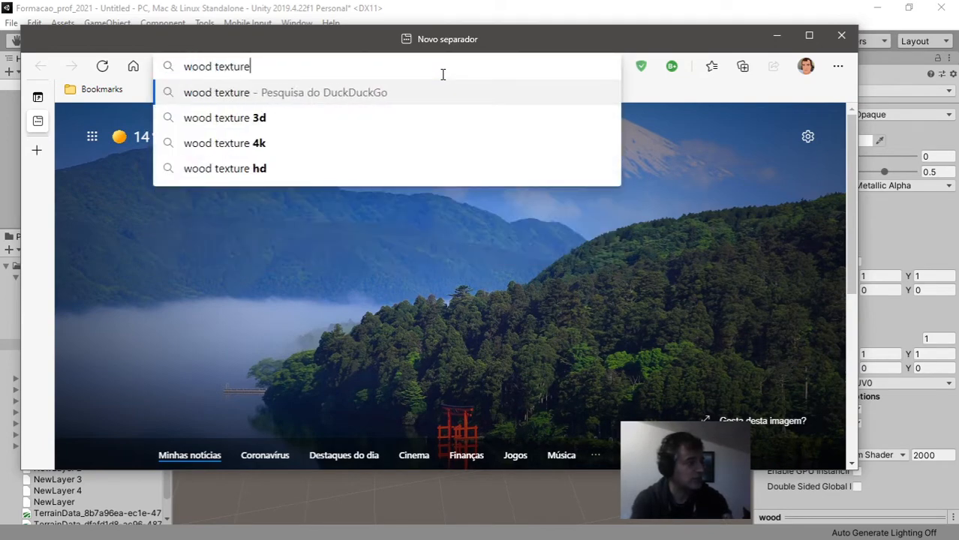
key(Return)
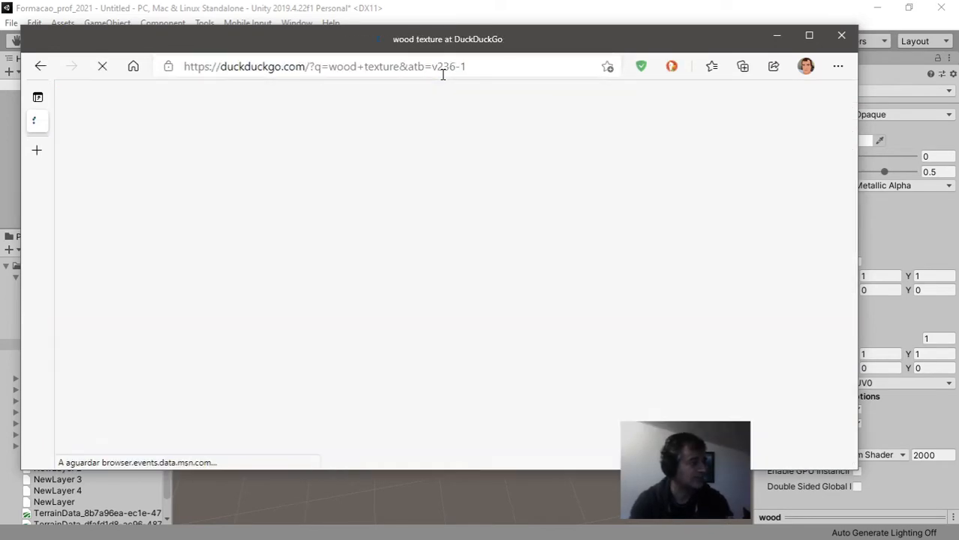
click(173, 135)
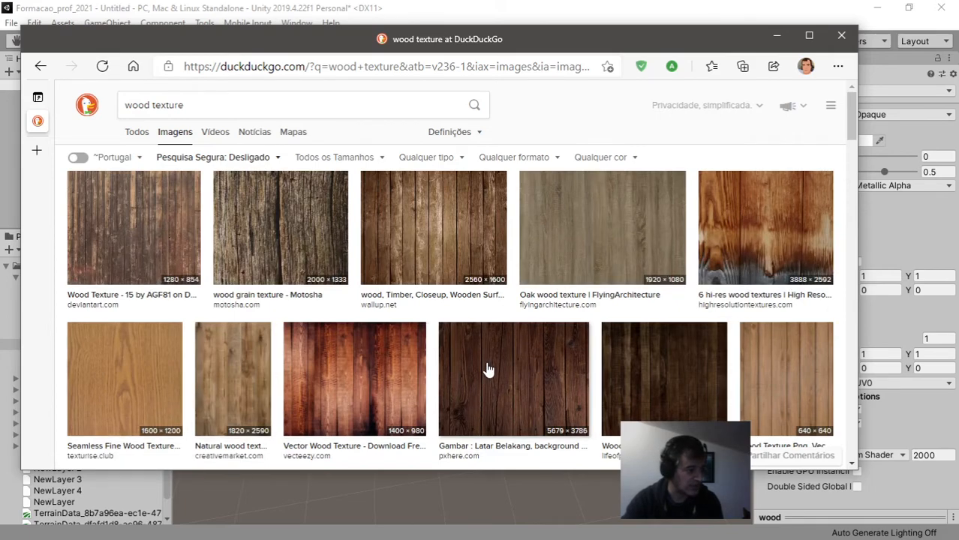
Open the 640 × 640 pngtree wood plank image at full size and save it to the Desktop as a JPEG
click(800, 370)
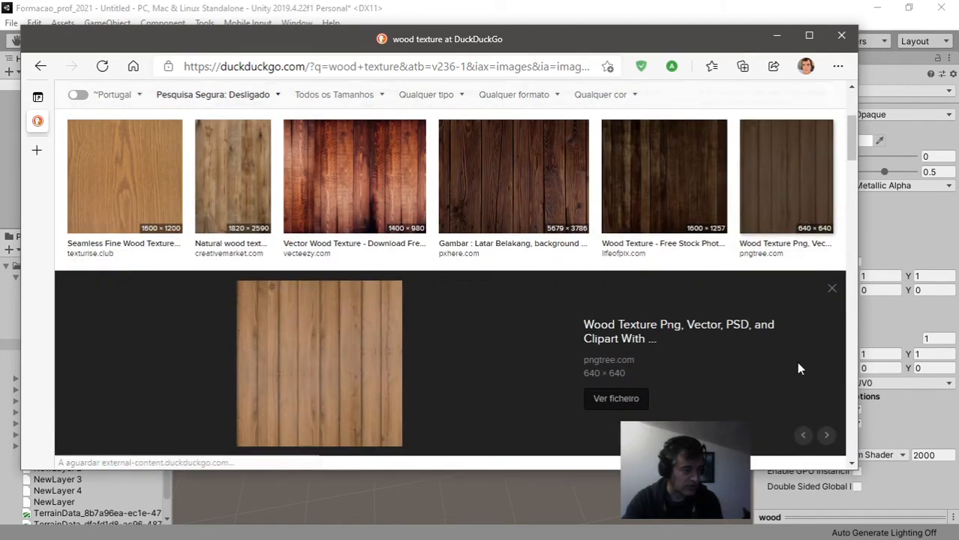
click(325, 358)
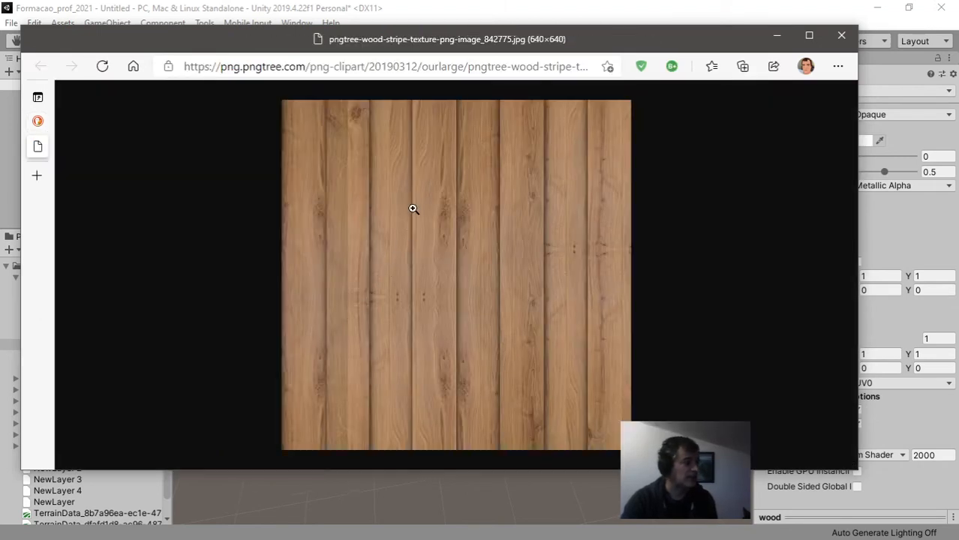
right_click(416, 163)
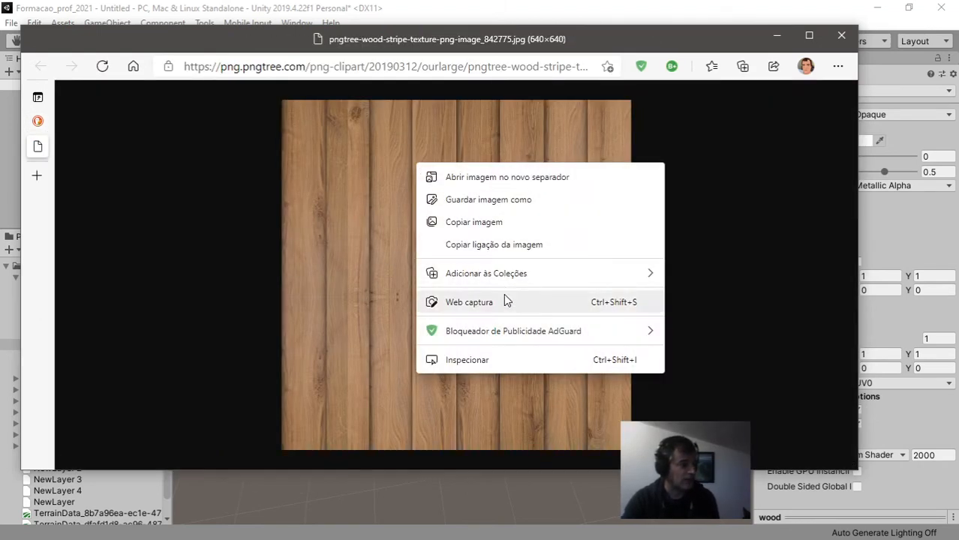
click(503, 202)
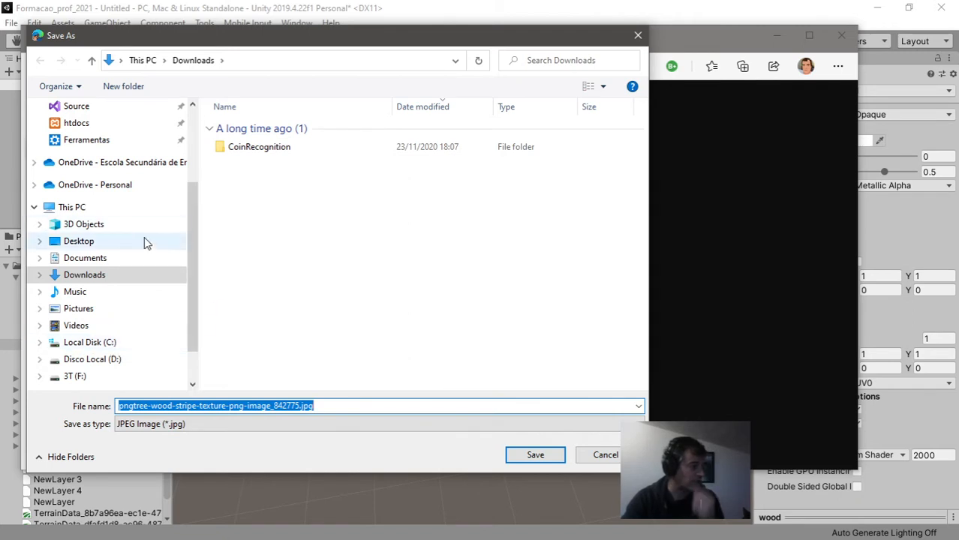
click(118, 247)
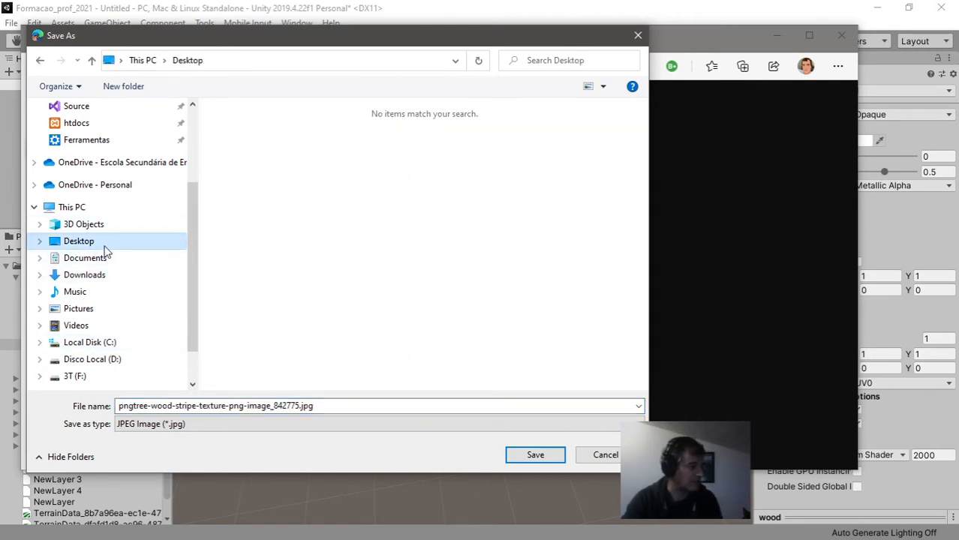
click(518, 454)
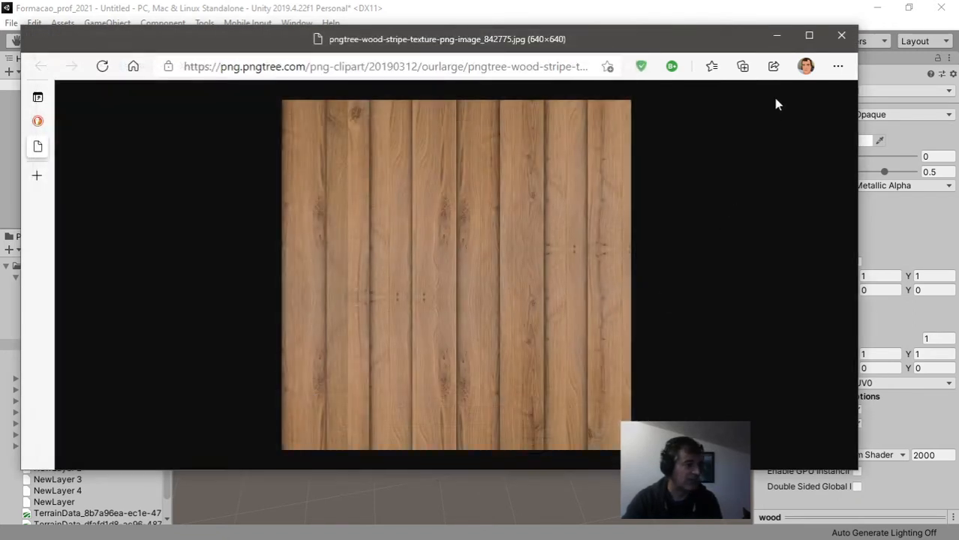
click(777, 35)
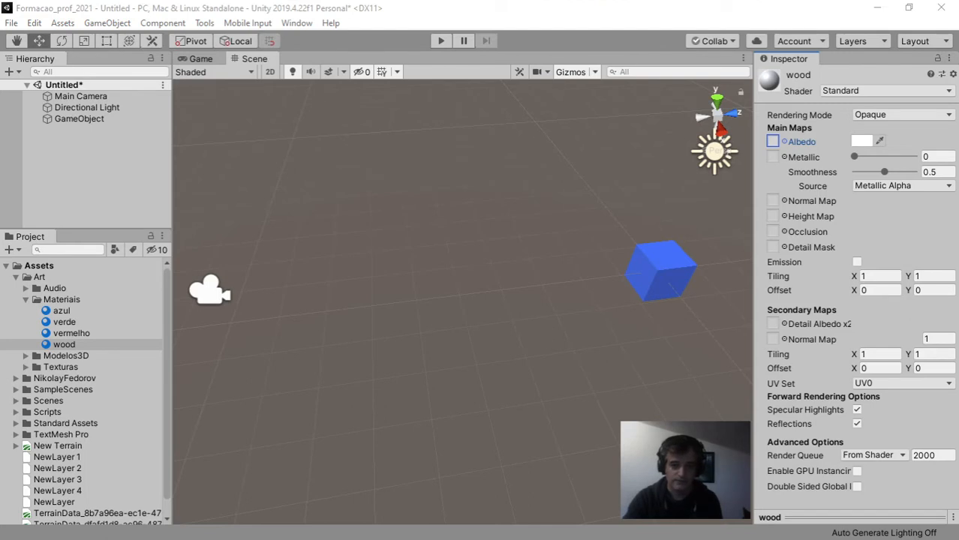
Import the pngtree wood stripe image from the Desktop into Unity's Texturas folder and view its import settings
drag(958, 127, 693, 70)
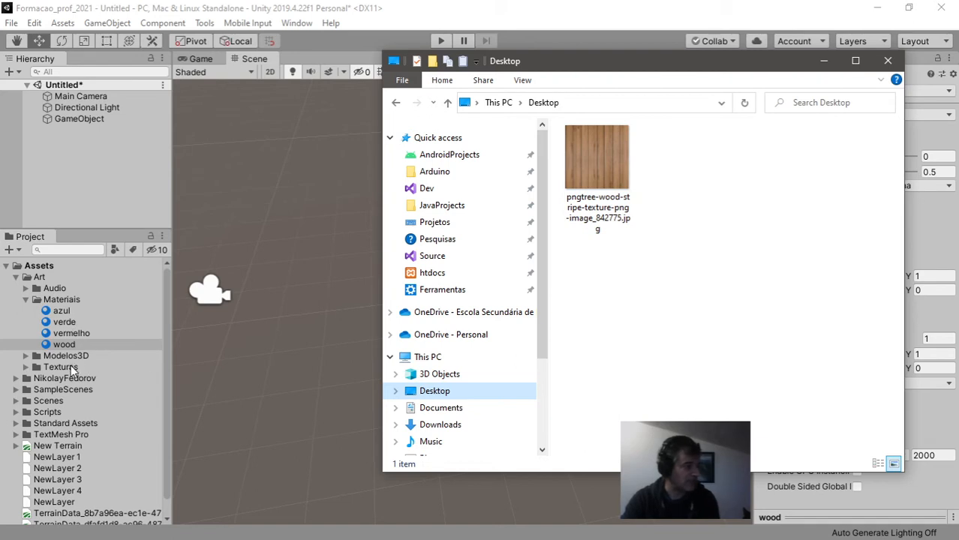
drag(575, 229, 68, 373)
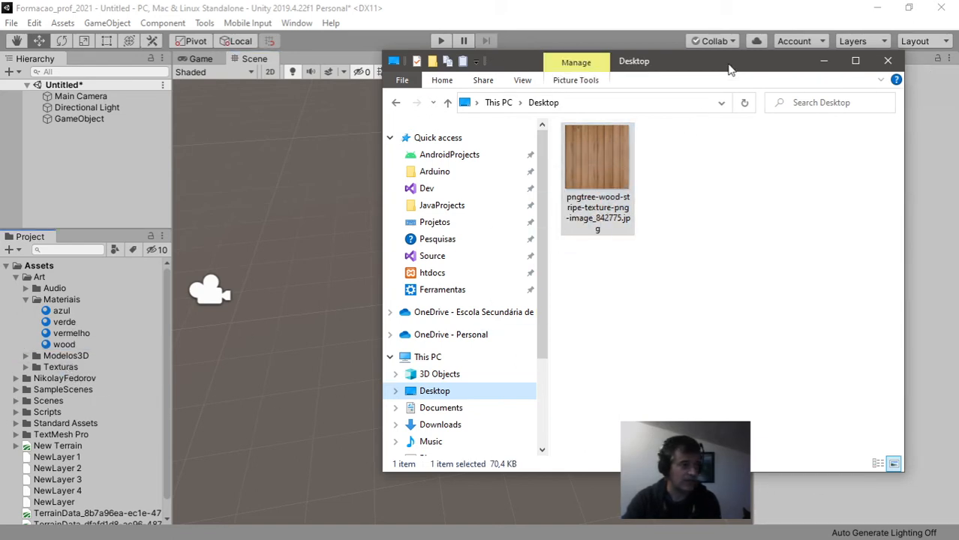
drag(728, 66, 958, 81)
click(836, 177)
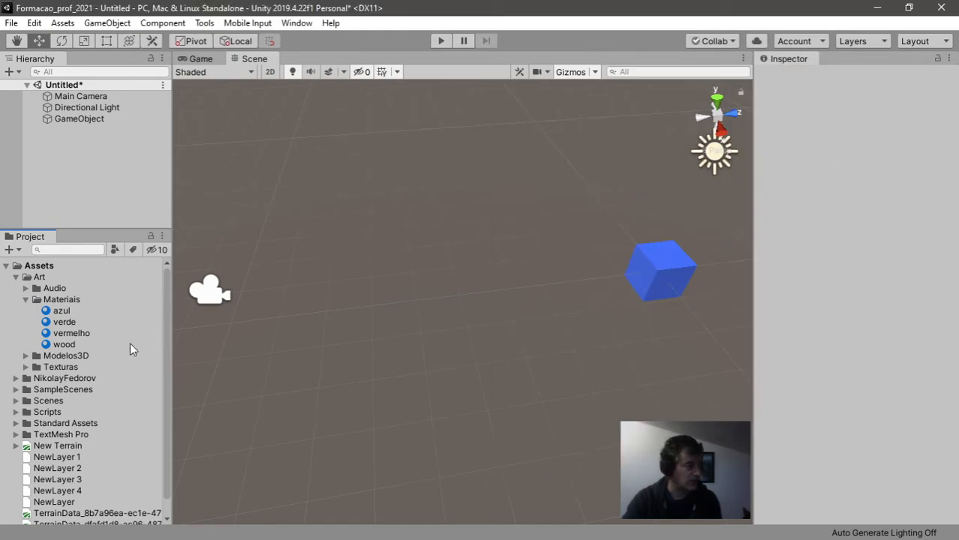
click(67, 378)
click(38, 367)
click(27, 367)
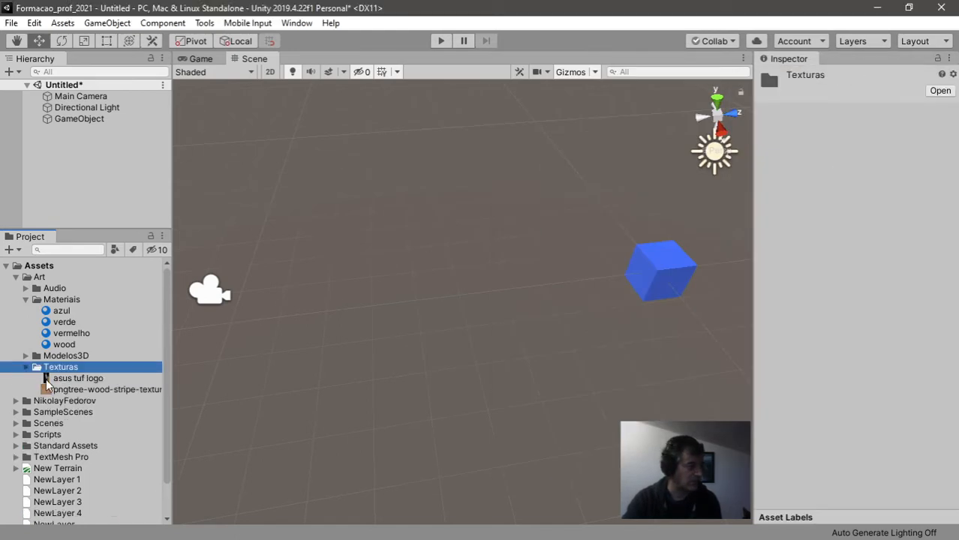
click(75, 390)
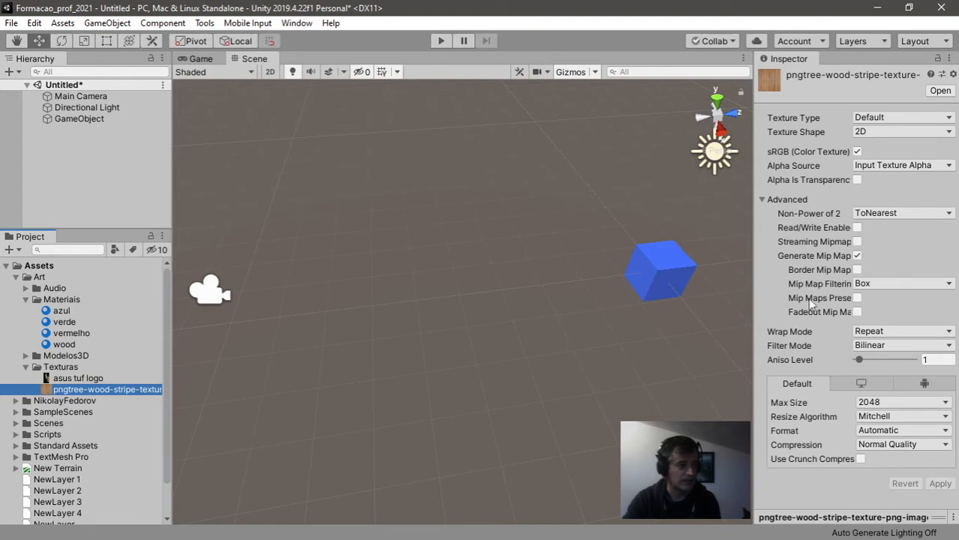
Assign the pngtree wood stripe texture as the wood material's albedo map and apply the material to the cube
click(66, 345)
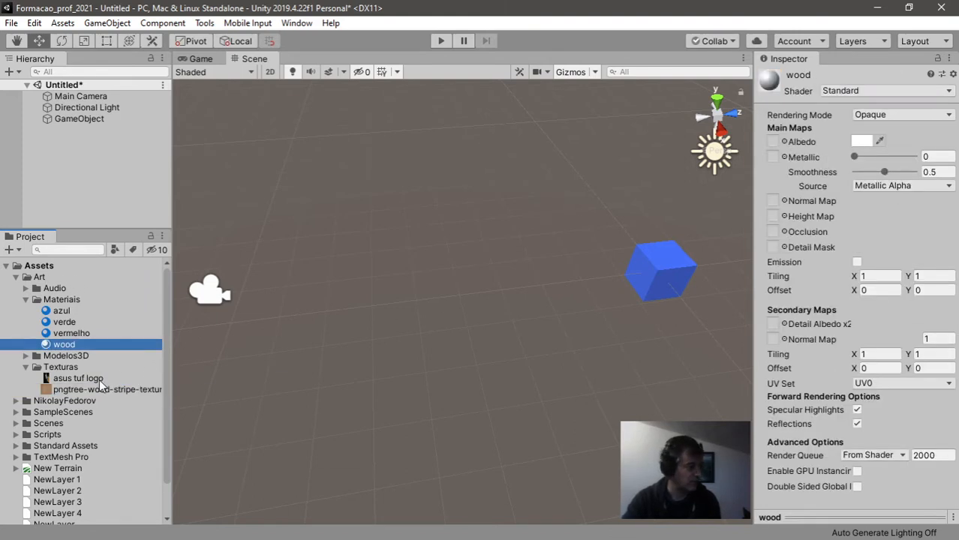
drag(107, 395, 774, 145)
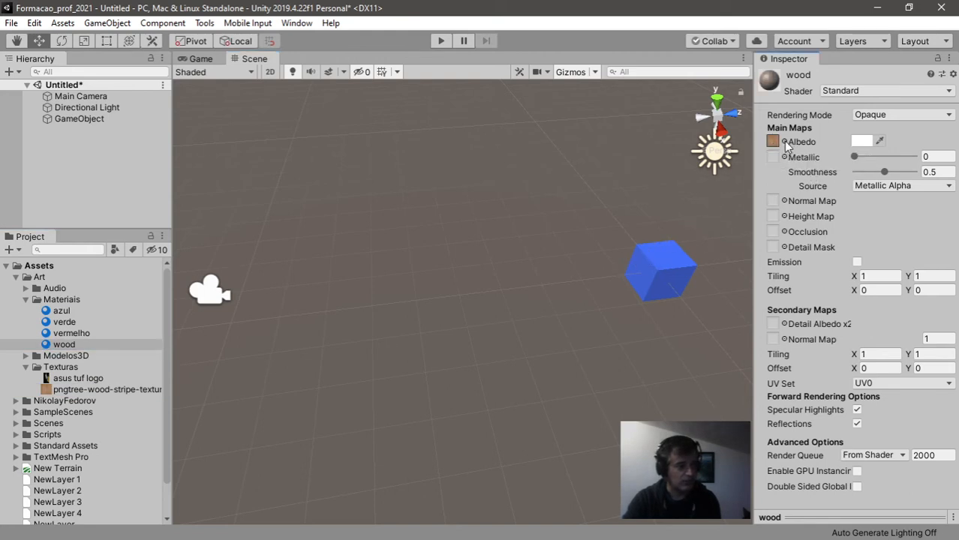
click(784, 142)
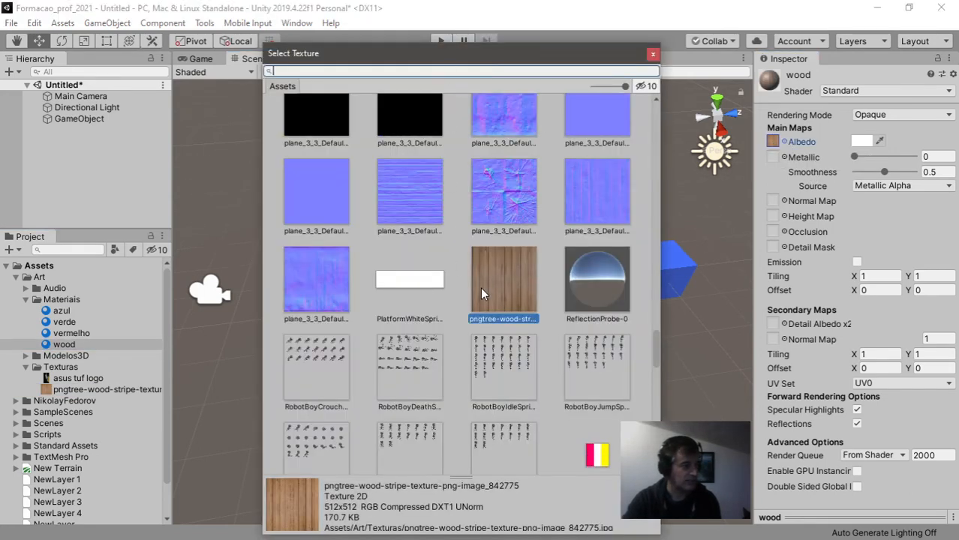
click(653, 54)
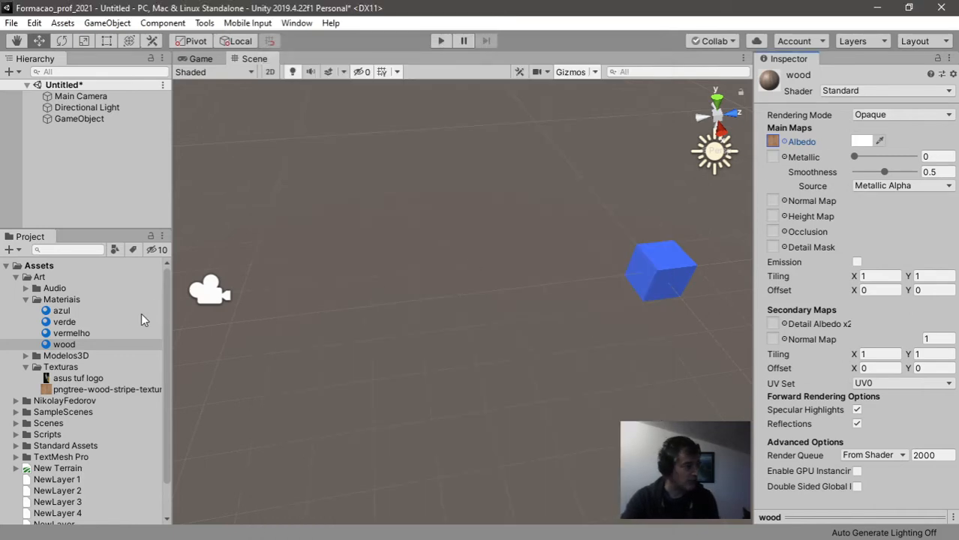
drag(64, 344, 660, 276)
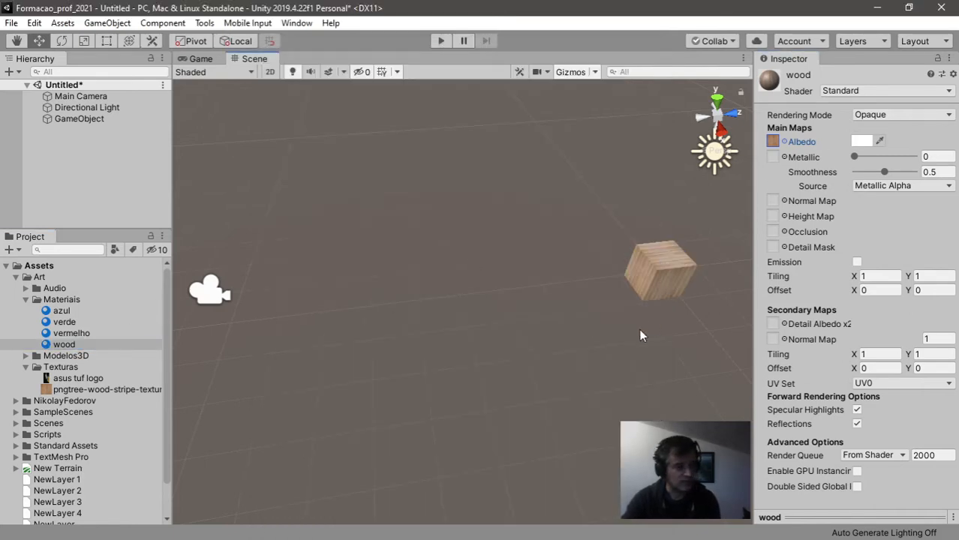
Examine the wood texture on the cube's faces from several angles and distances in the scene
right_drag(510, 360, 613, 347)
scroll(623, 347, up, 6)
right_drag(570, 420, 569, 314)
scroll(615, 329, up, 4)
scroll(631, 327, down, 7)
middle_drag(570, 314, 529, 422)
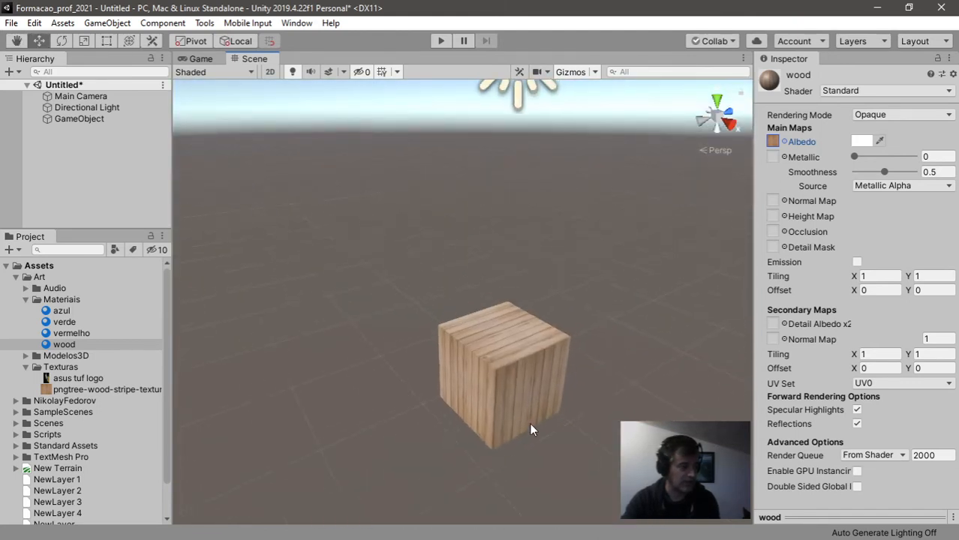
scroll(529, 422, up, 4)
right_drag(678, 254, 460, 412)
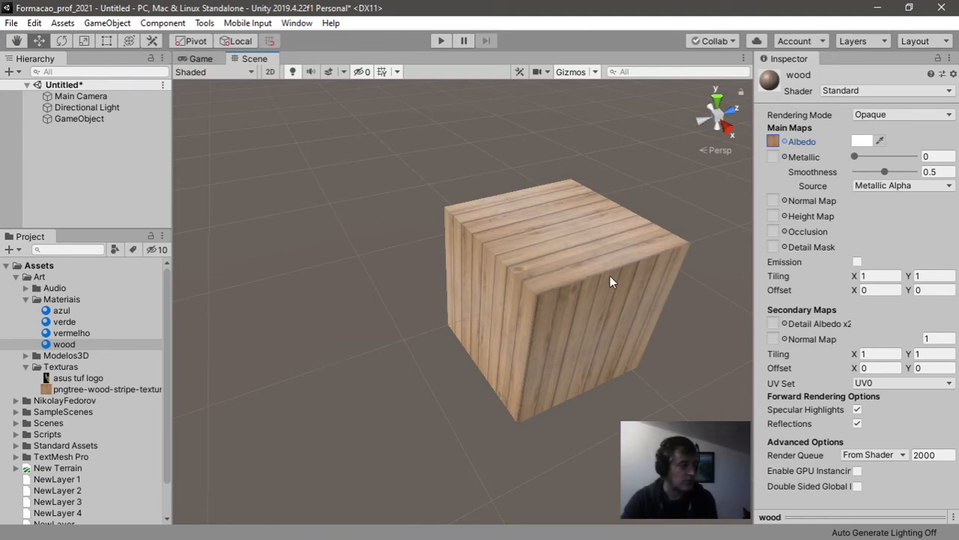
right_drag(373, 421, 486, 370)
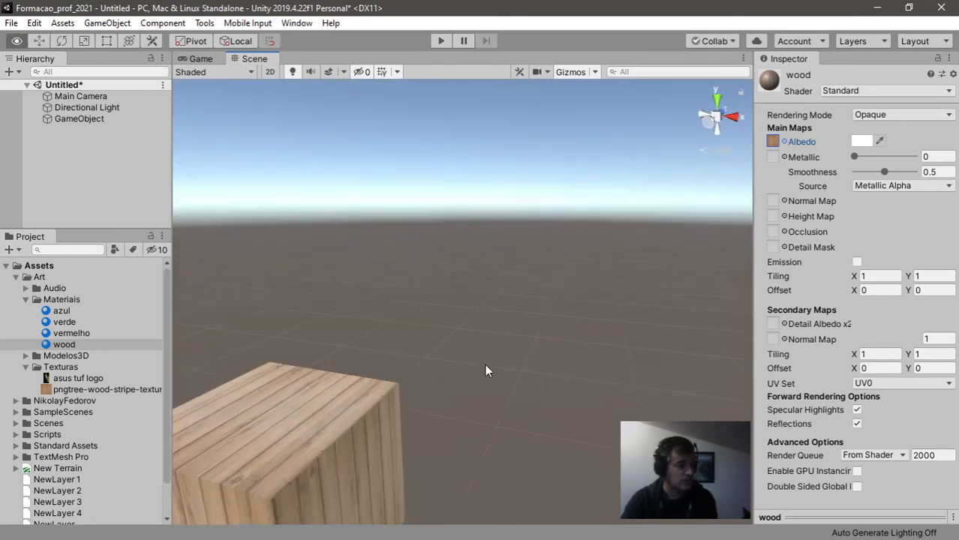
middle_drag(623, 289, 583, 332)
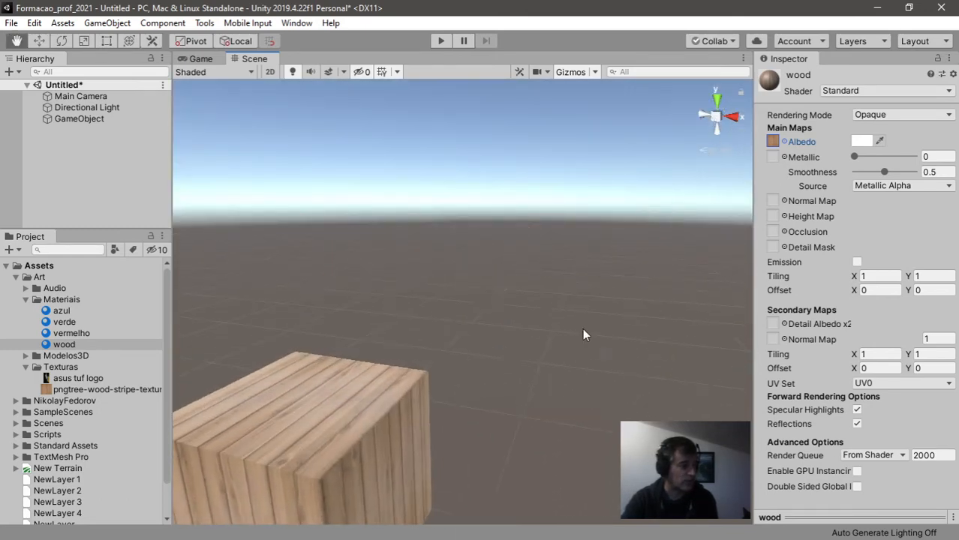
right_drag(595, 287, 472, 332)
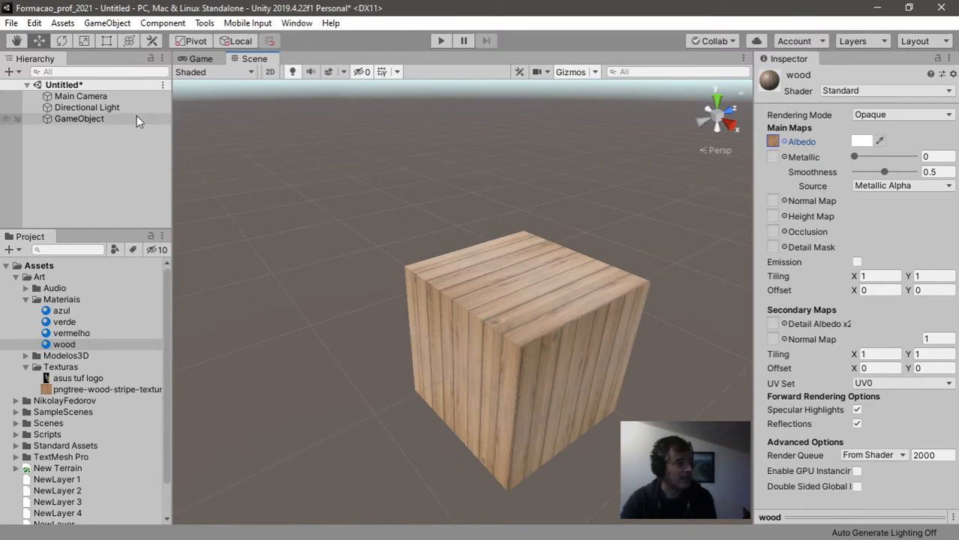
Rename the textured game object as Cubo and collapse the Art folder in the project assets
click(111, 117)
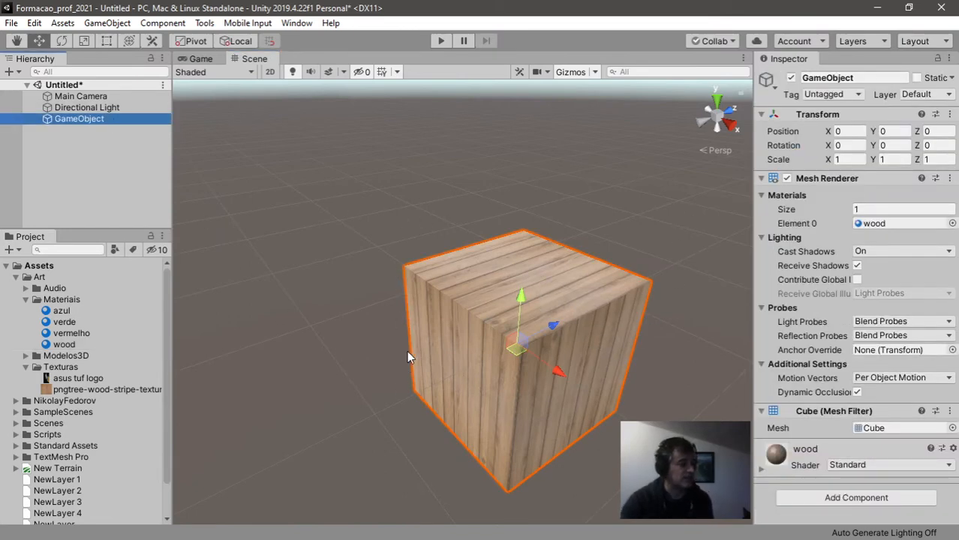
click(866, 79)
text(Cubo)
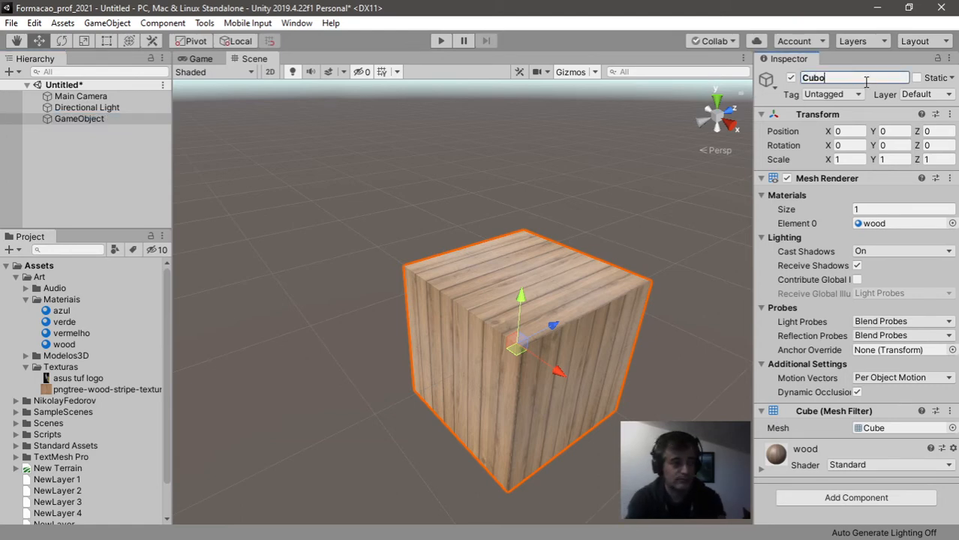
key(Return)
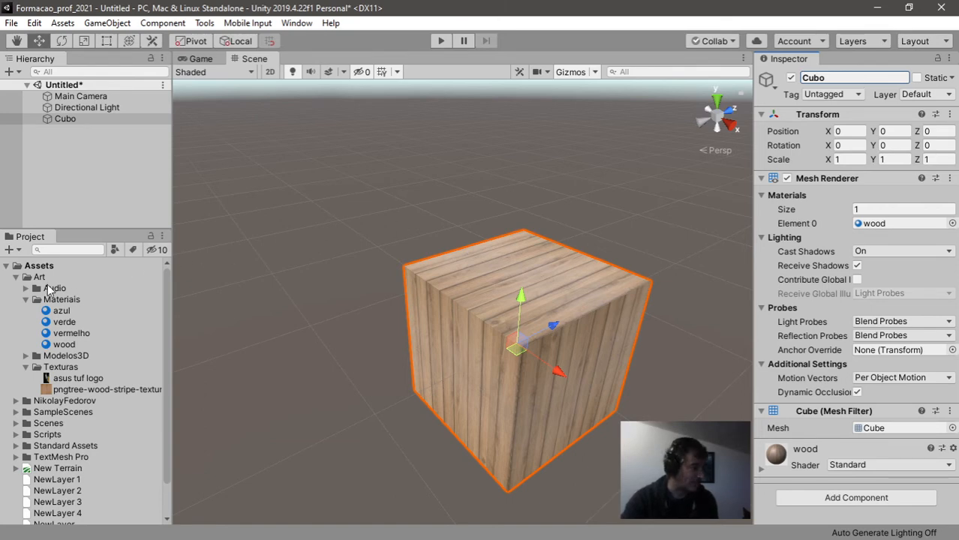
click(16, 278)
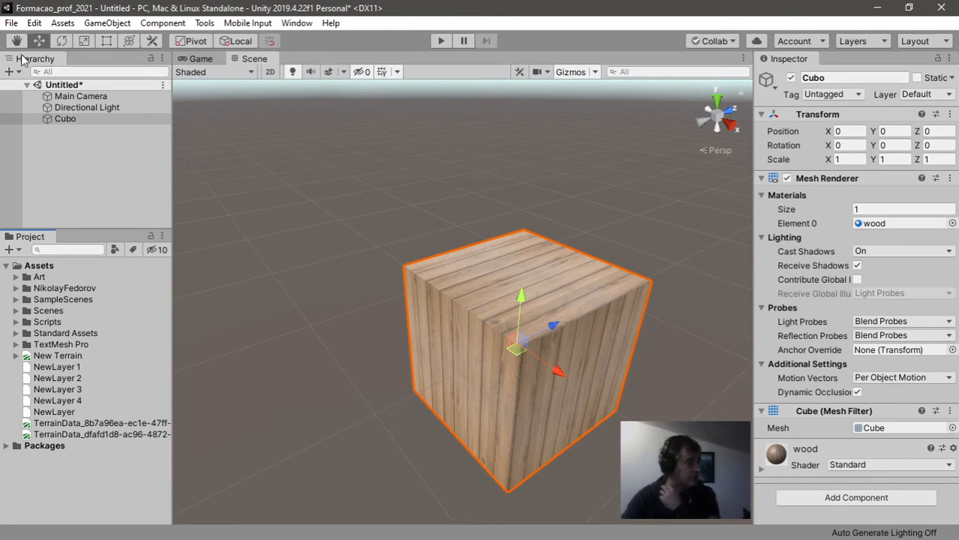
click(12, 24)
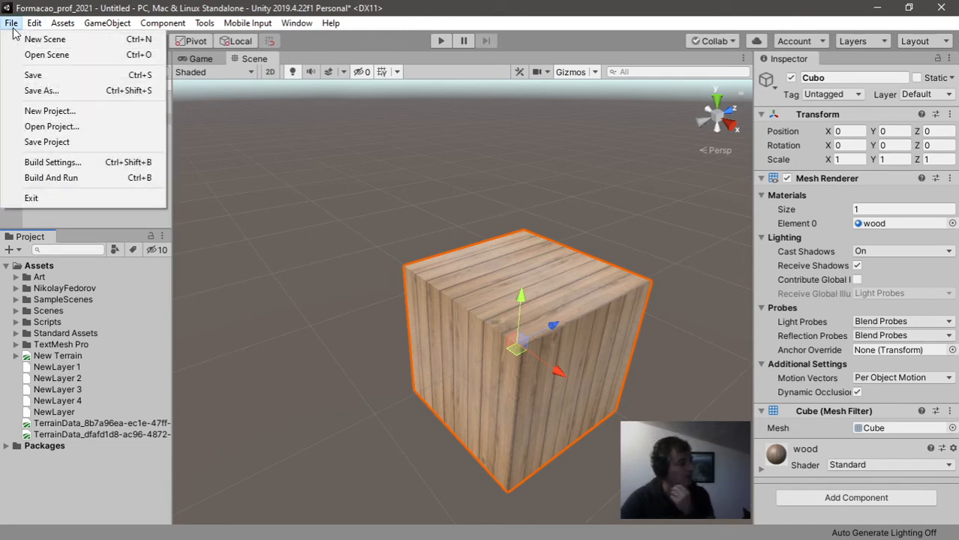
click(250, 167)
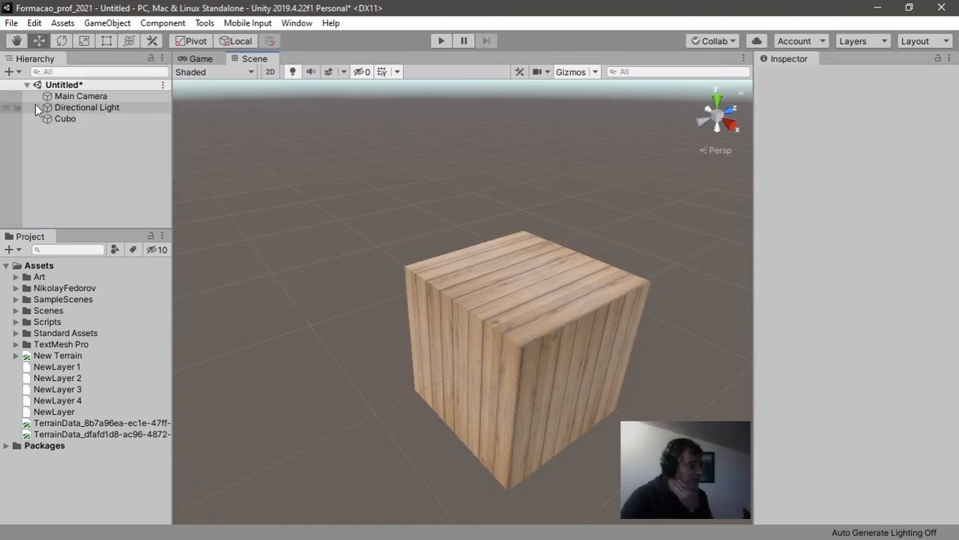
Add a 3D plane to the scene and reset its position to 0, 0, 0
click(9, 72)
mouse_move(131, 124)
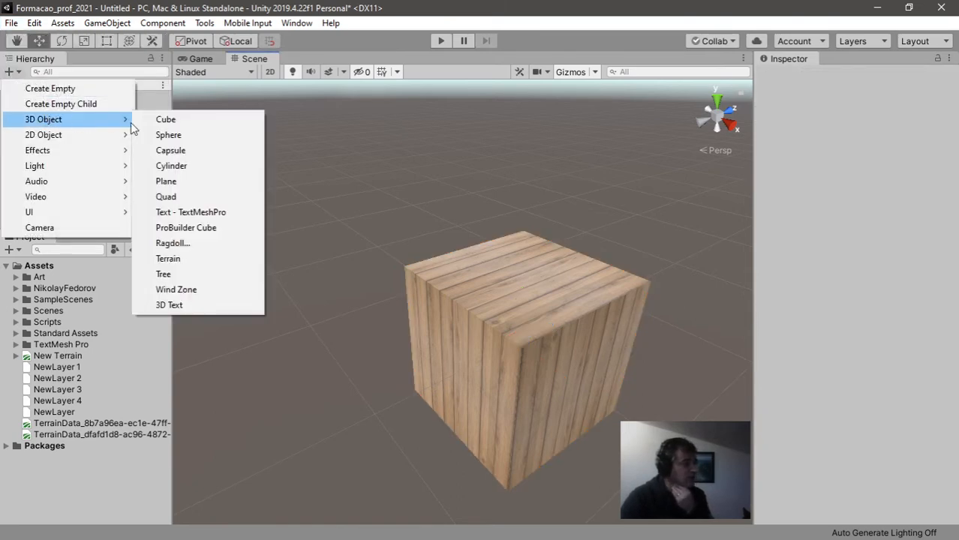
click(166, 181)
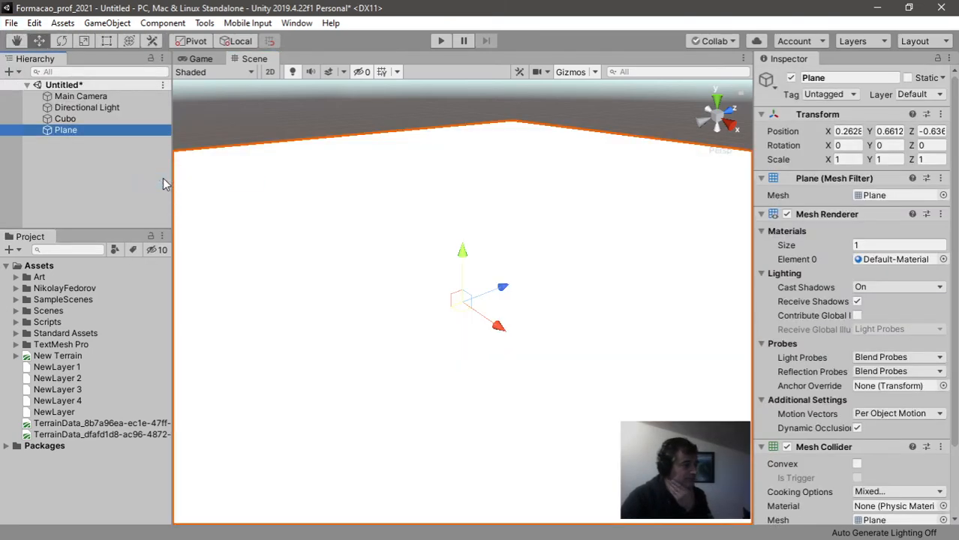
click(941, 114)
click(894, 132)
Raise Cubo vertically to about Y 0.48 so it rests on the plane
right_drag(342, 279, 460, 283)
scroll(460, 283, down, 6)
middle_drag(462, 287, 487, 169)
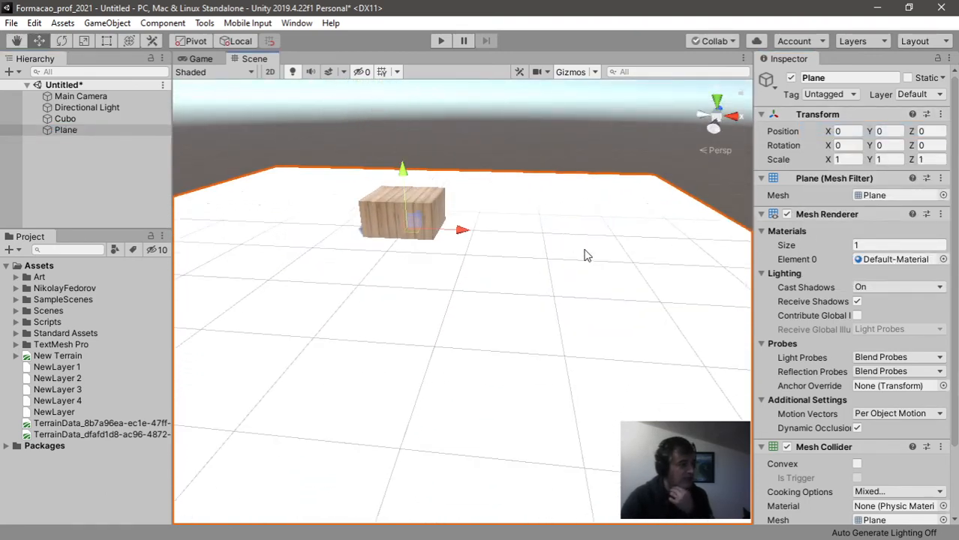
click(84, 119)
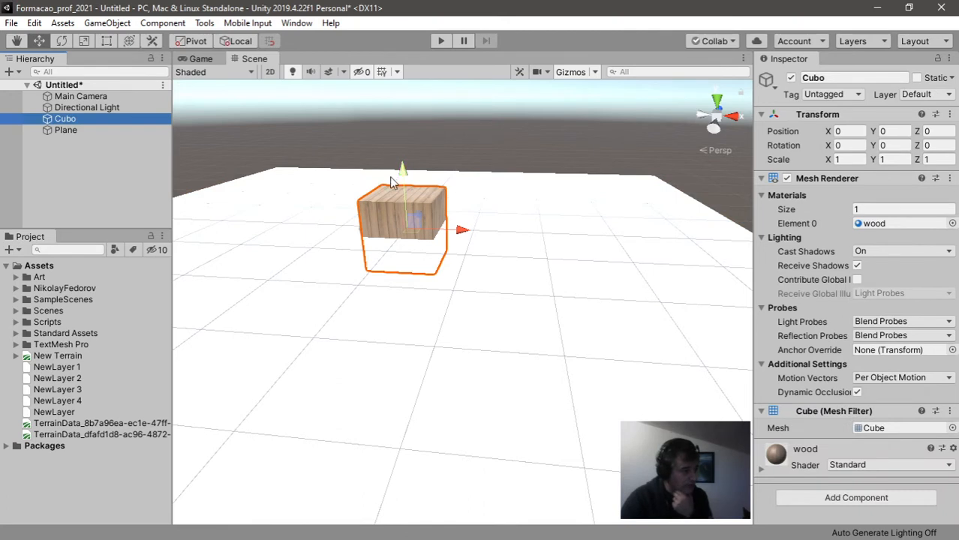
drag(401, 170, 398, 143)
Search the project for "fps", place the FPSController prefab beside the cube and set its height to about Y 1.02
click(87, 250)
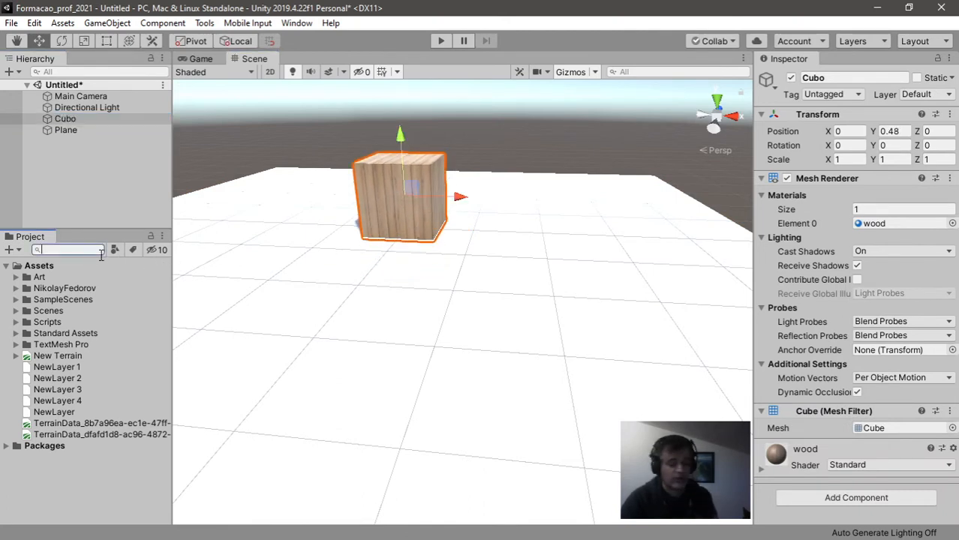
text(fps)
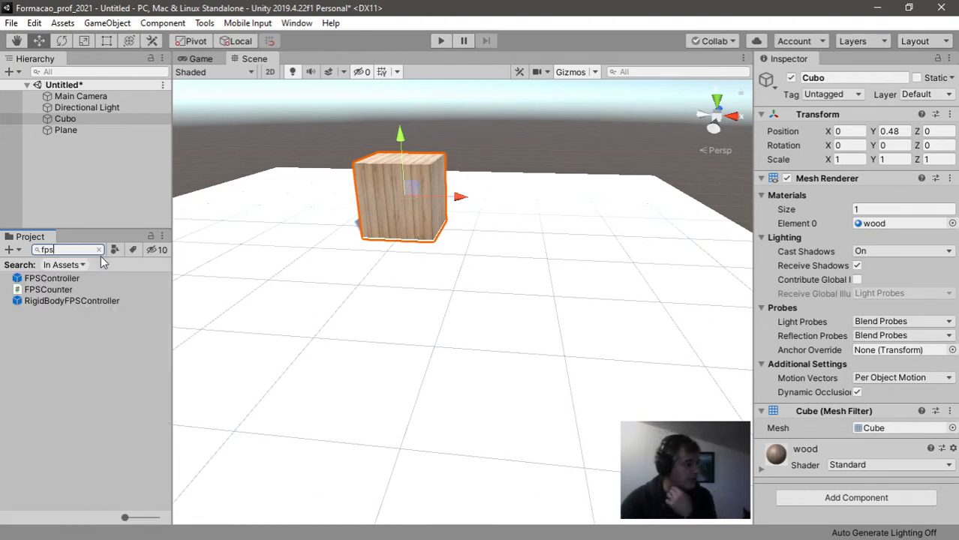
drag(73, 278, 589, 310)
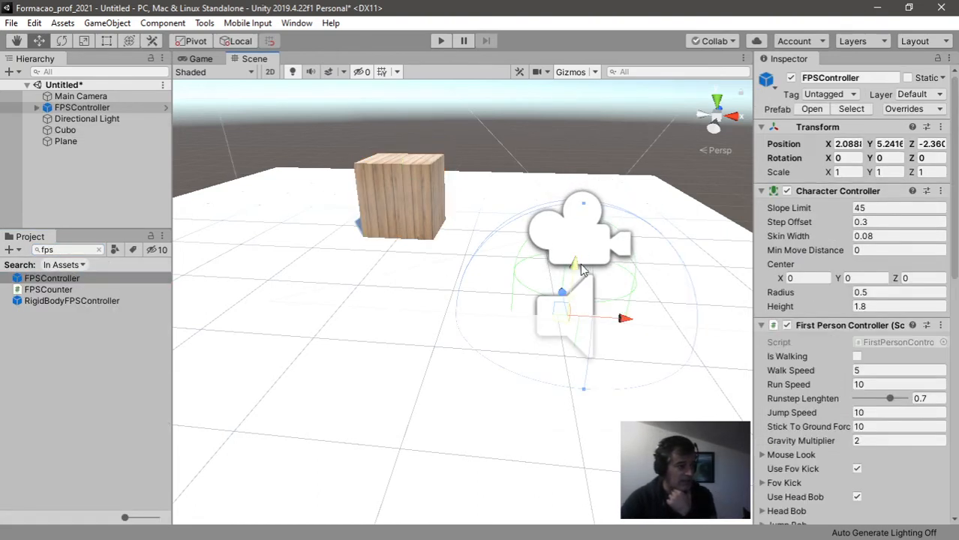
drag(585, 267, 576, 180)
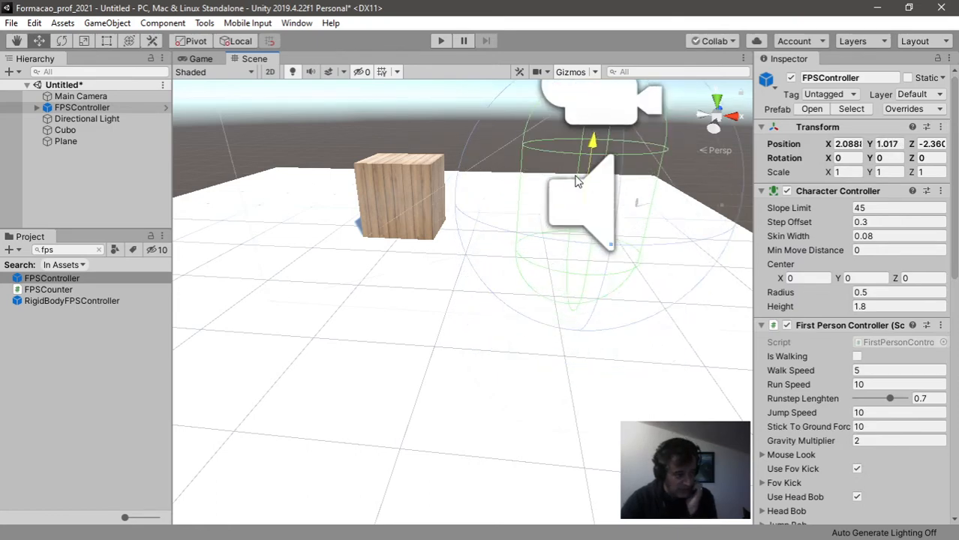
Delete the Main Camera from the scene
right_drag(330, 256, 371, 244)
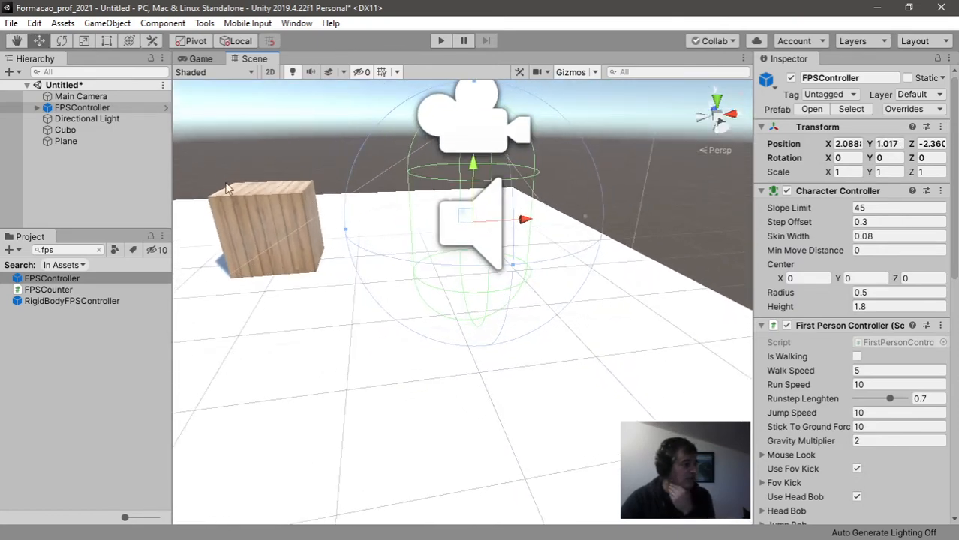
click(80, 96)
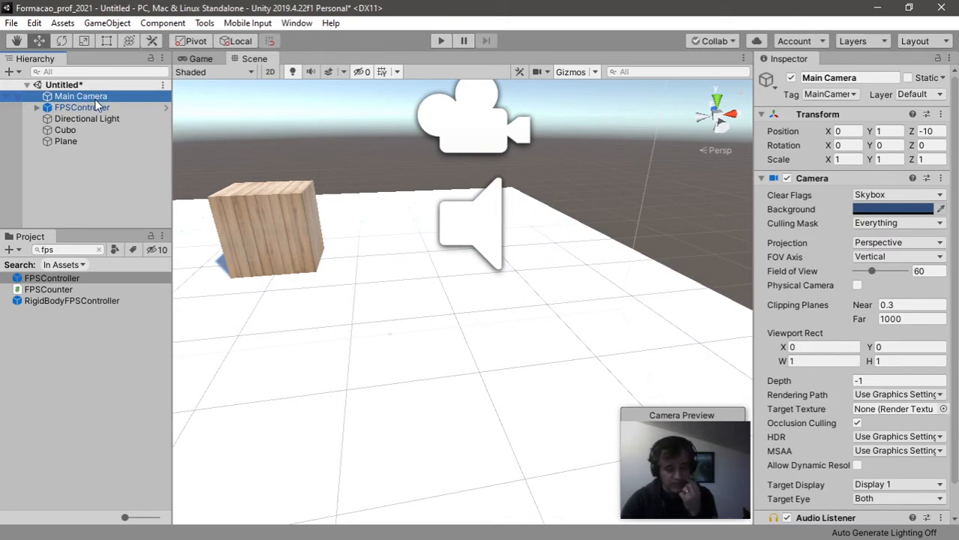
key(Delete)
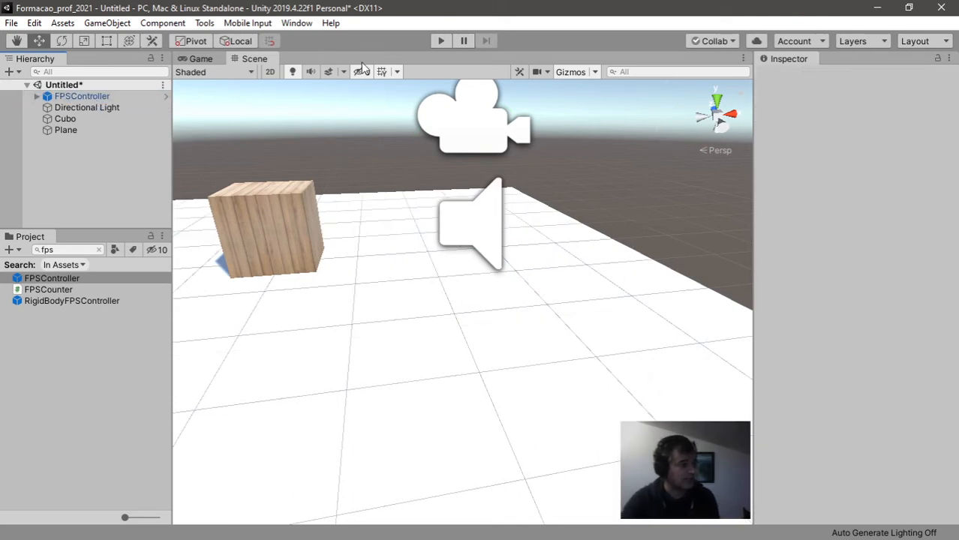
Play-test the scene by walking the first-person controller into the cube and jumping around the plane, and stop the playback
click(447, 41)
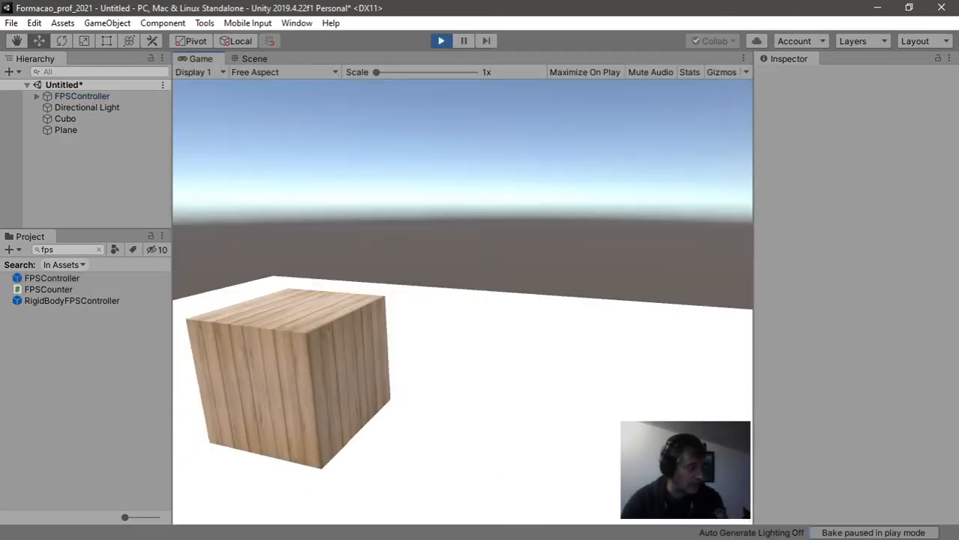
key(w)
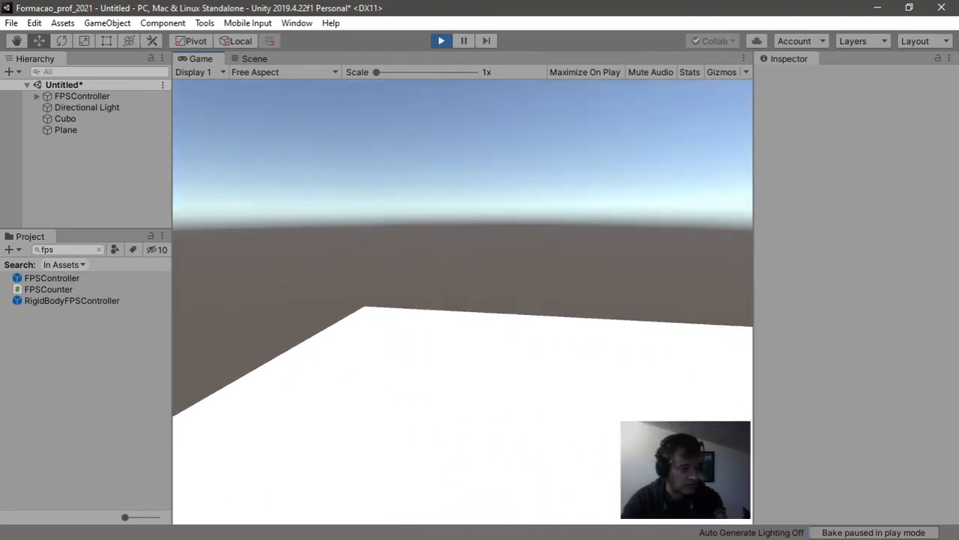
key(w)
key(space)
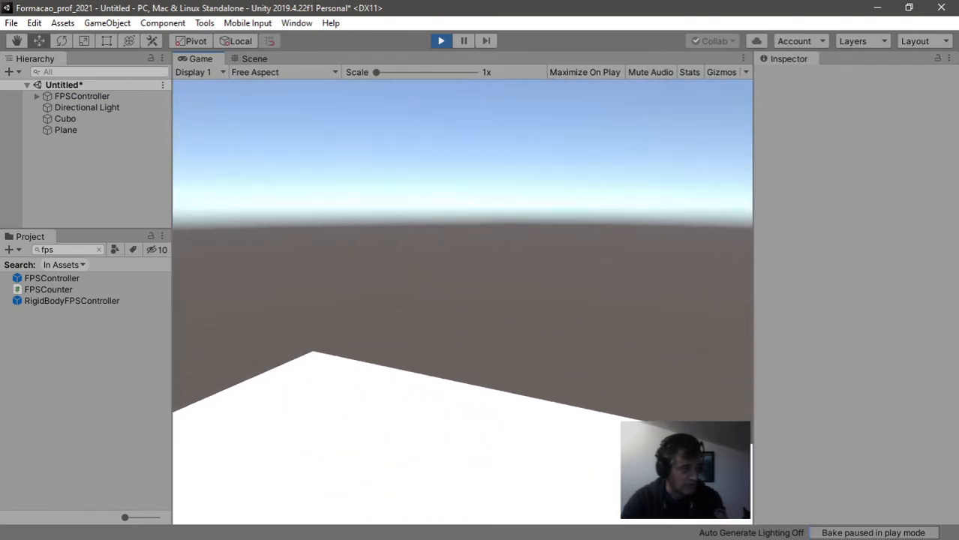
key(w)
key(space)
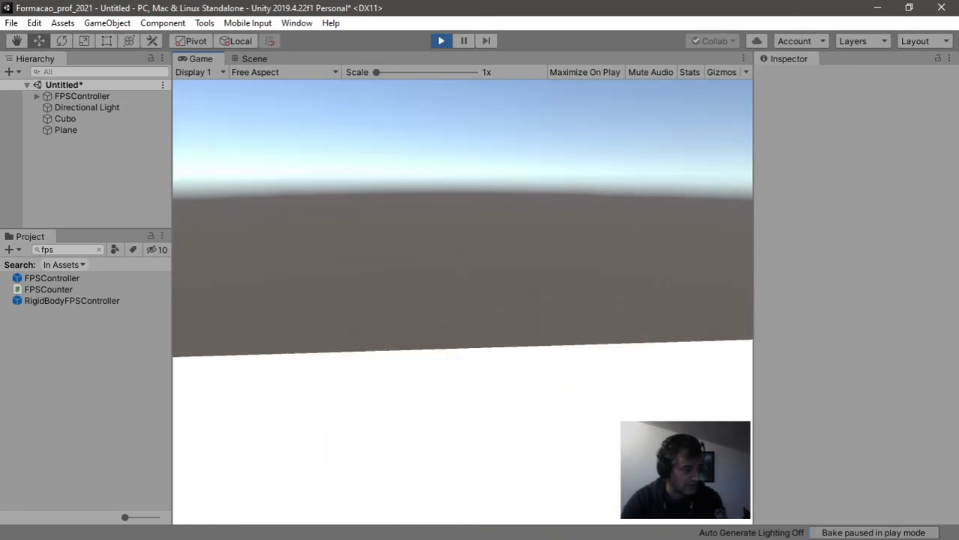
key(s)
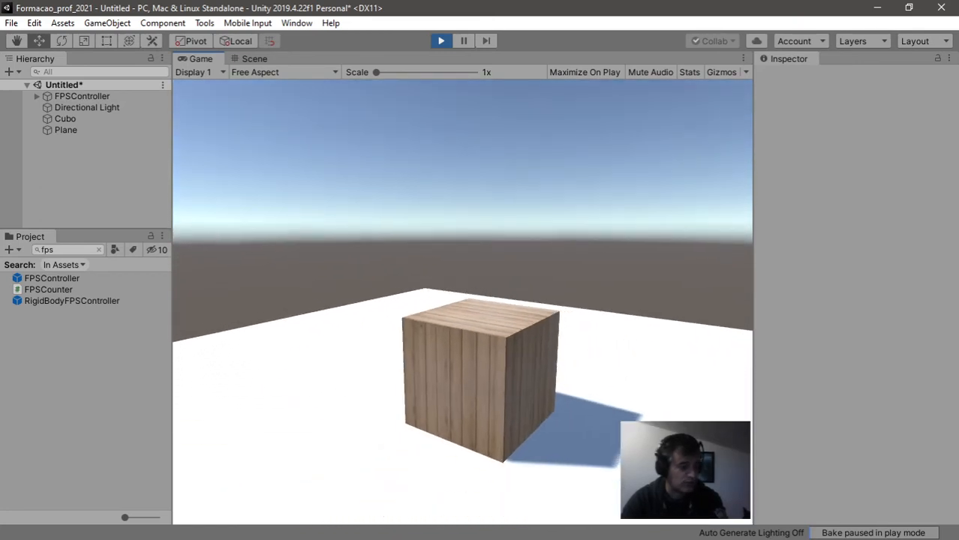
key(Escape)
click(440, 41)
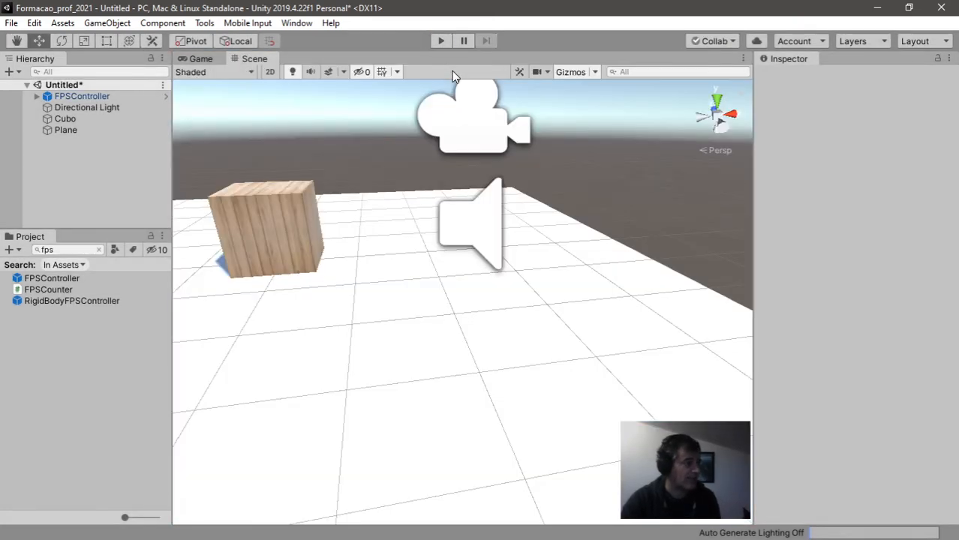
Select and frame Cubo in the scene, and collapse its Mesh Renderer and Mesh Filter components
click(87, 122)
key(f)
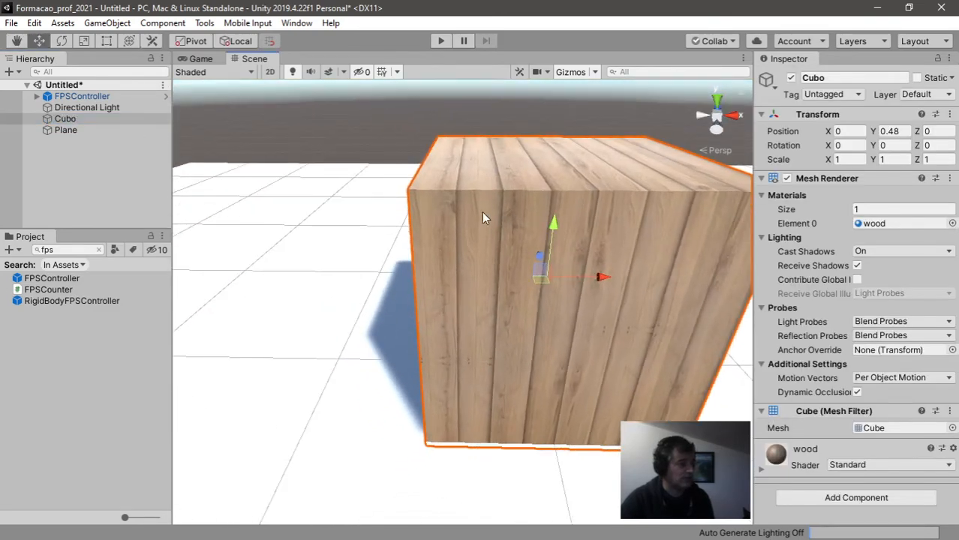
middle_drag(483, 213, 502, 89)
right_drag(340, 218, 512, 184)
middle_drag(601, 193, 627, 240)
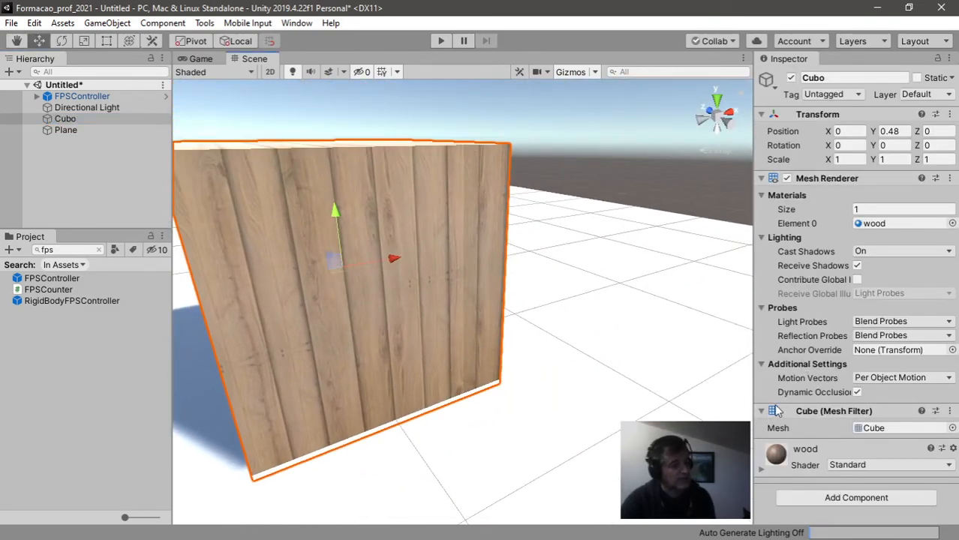
right_drag(668, 375, 627, 370)
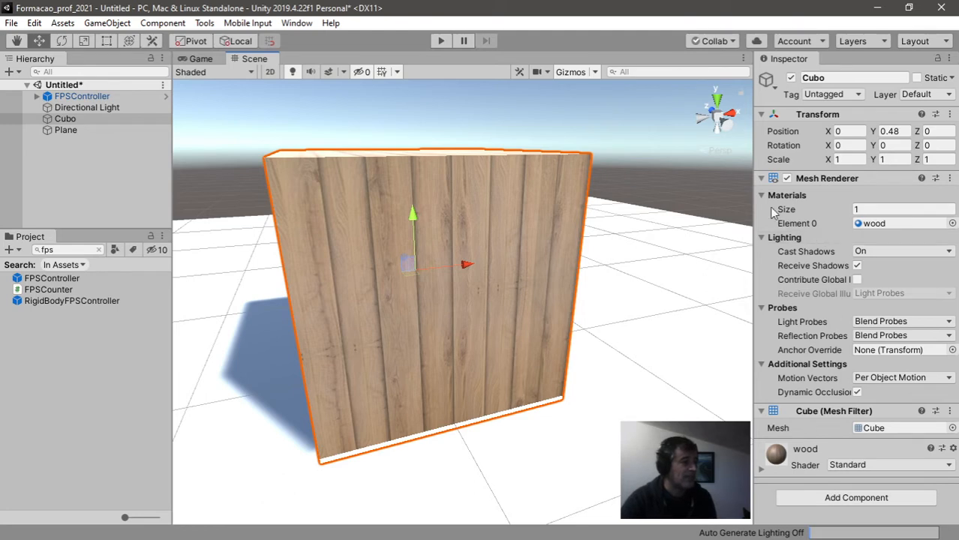
click(761, 179)
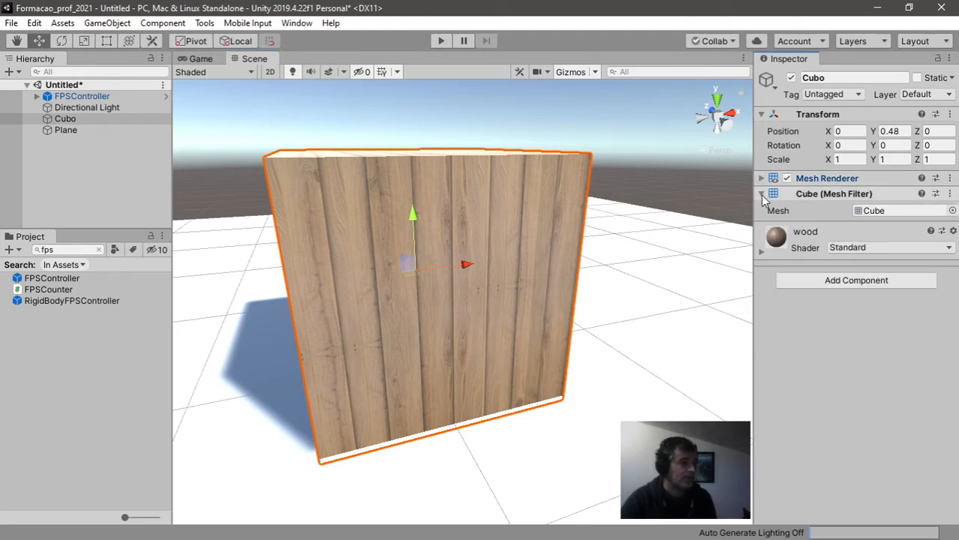
click(761, 194)
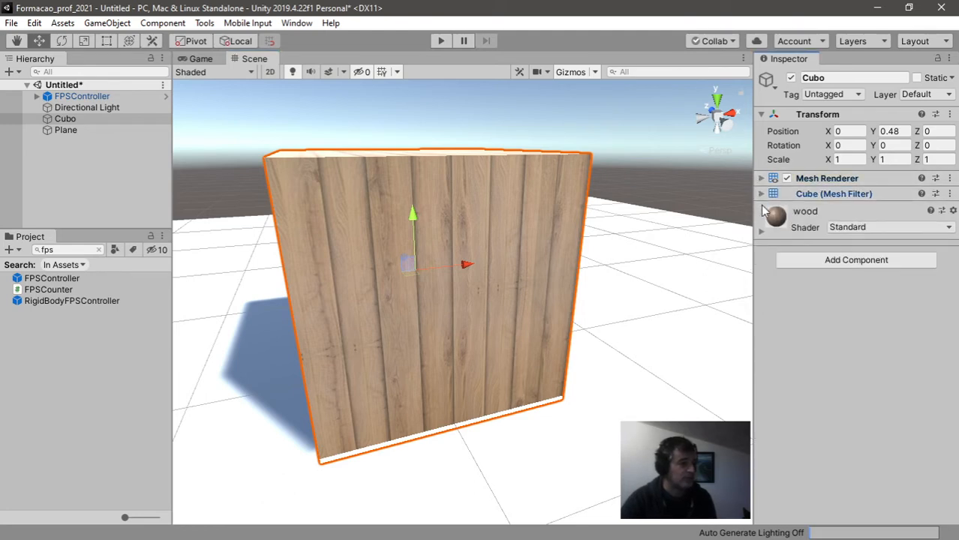
Add a Box Collider component to Cubo, searching the component list for "colli"
click(858, 262)
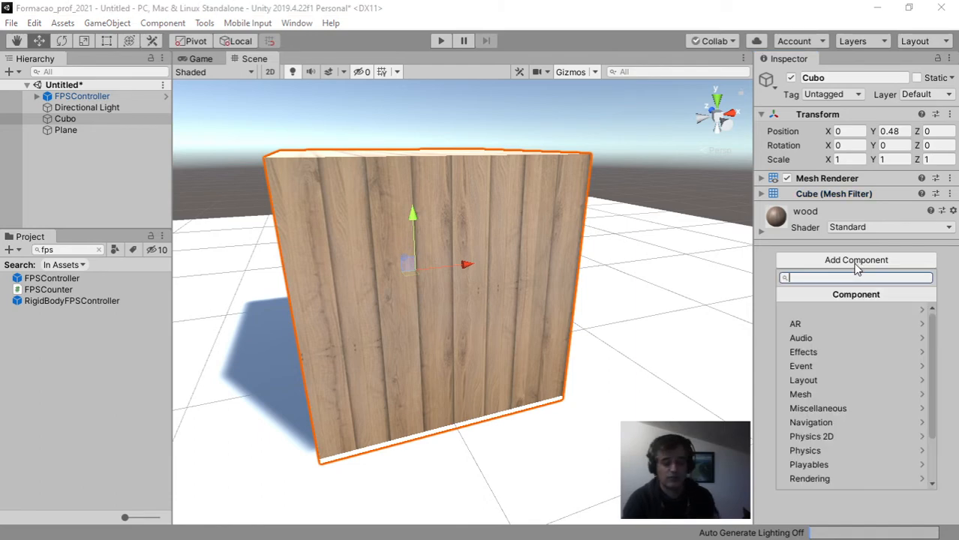
text(co)
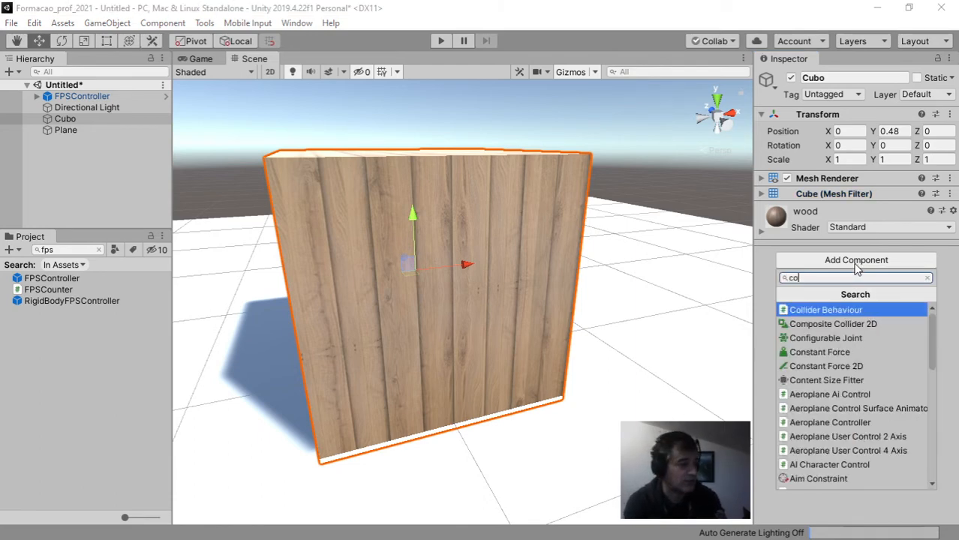
text(lli)
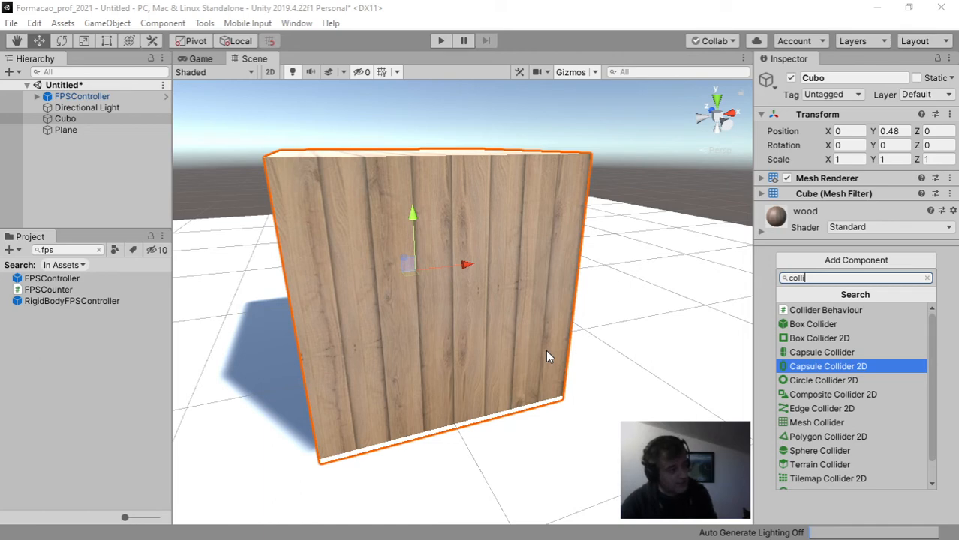
click(825, 325)
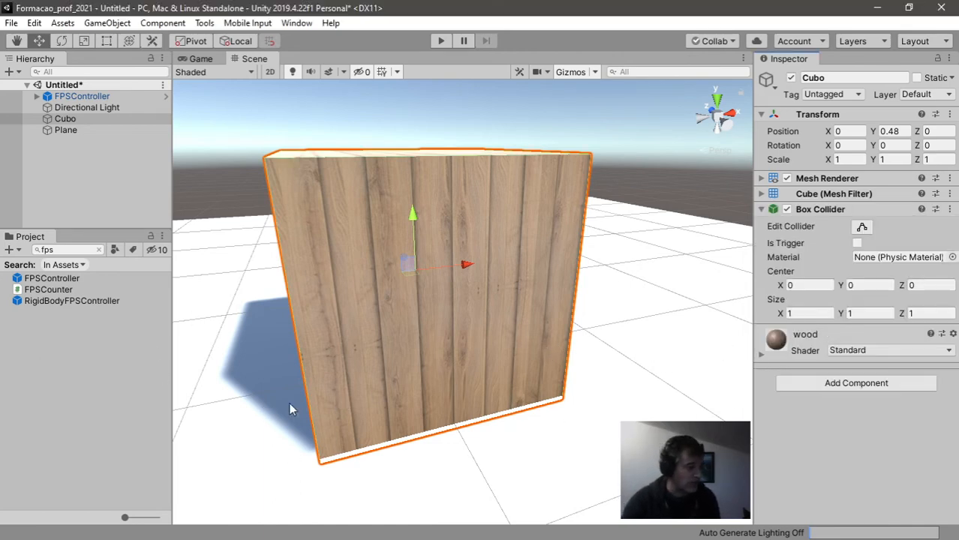
Turn off Cubo's Mesh Renderer to examine the Box Collider's outline, and turn the renderer back on
right_drag(289, 403, 572, 406)
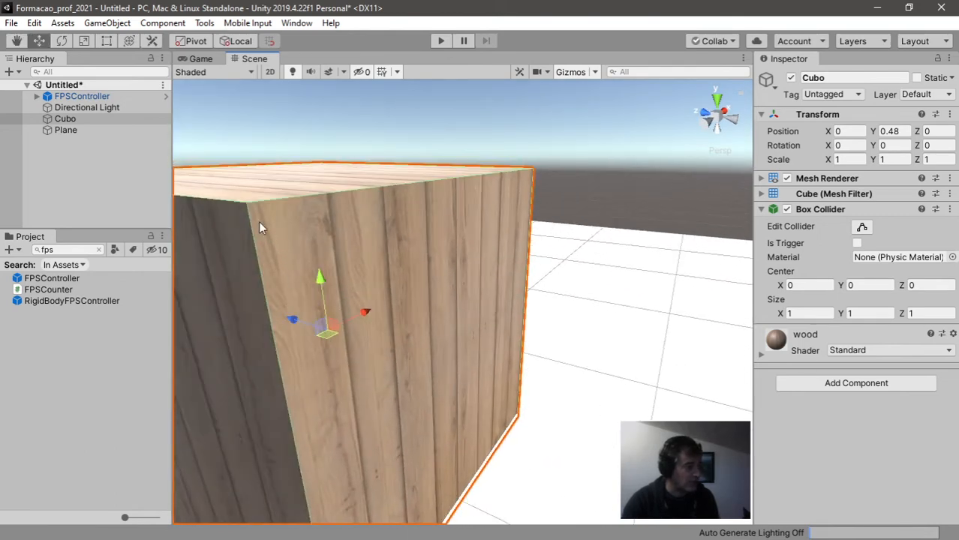
right_drag(339, 207, 312, 204)
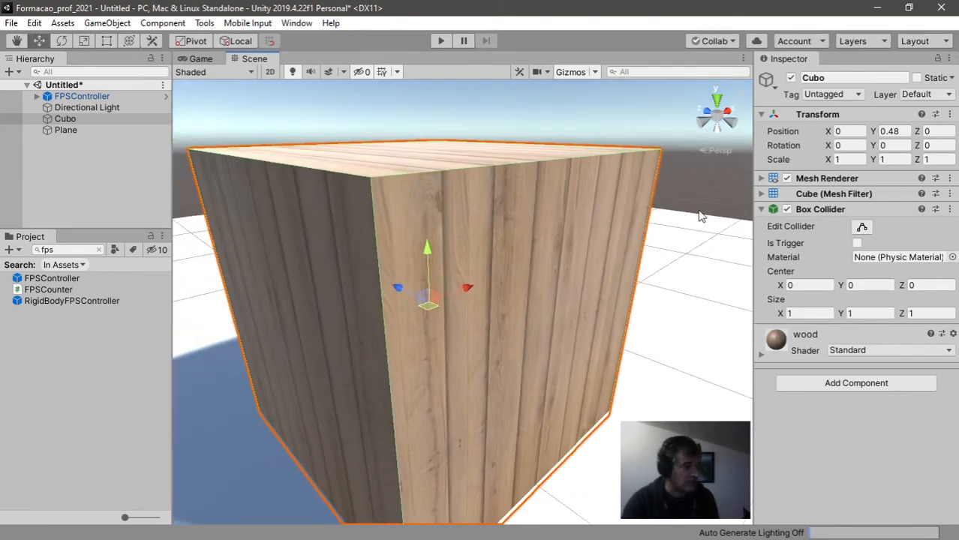
click(786, 178)
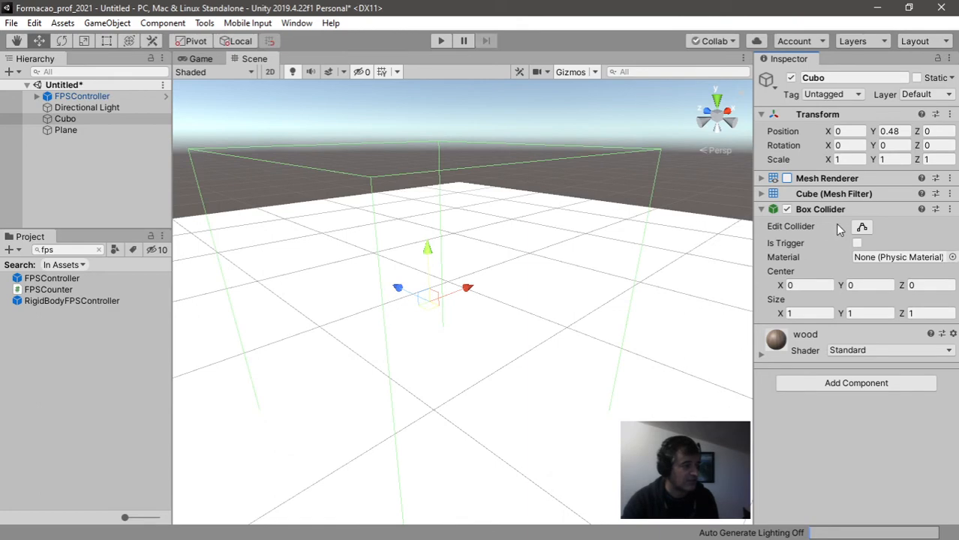
click(787, 178)
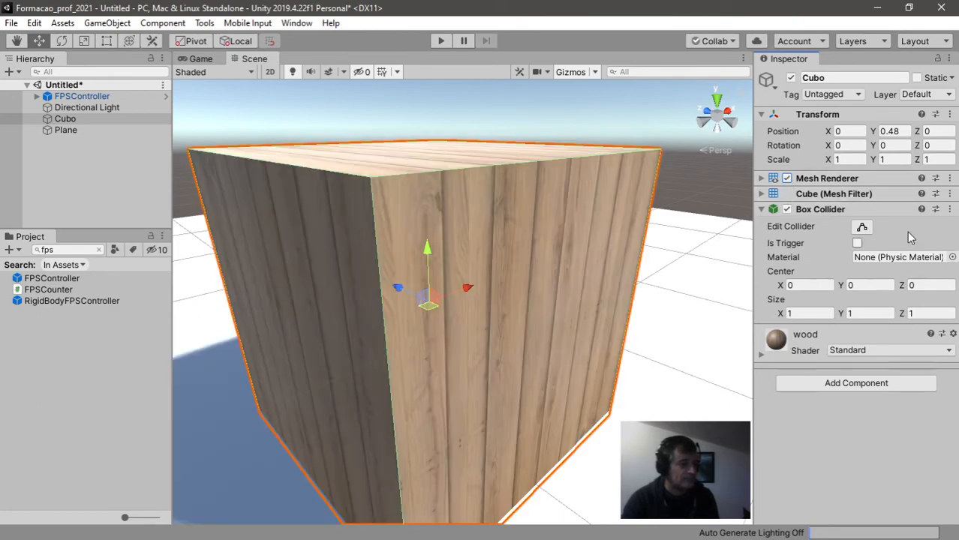
click(949, 210)
click(820, 473)
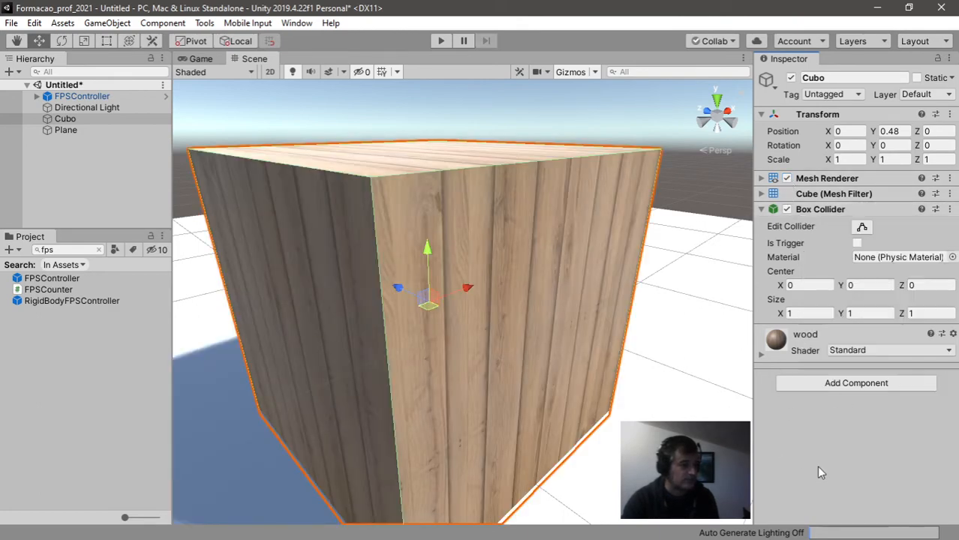
Search the component list for "mesh" and add a Mesh Collider to Cubo
click(840, 384)
text(mesh)
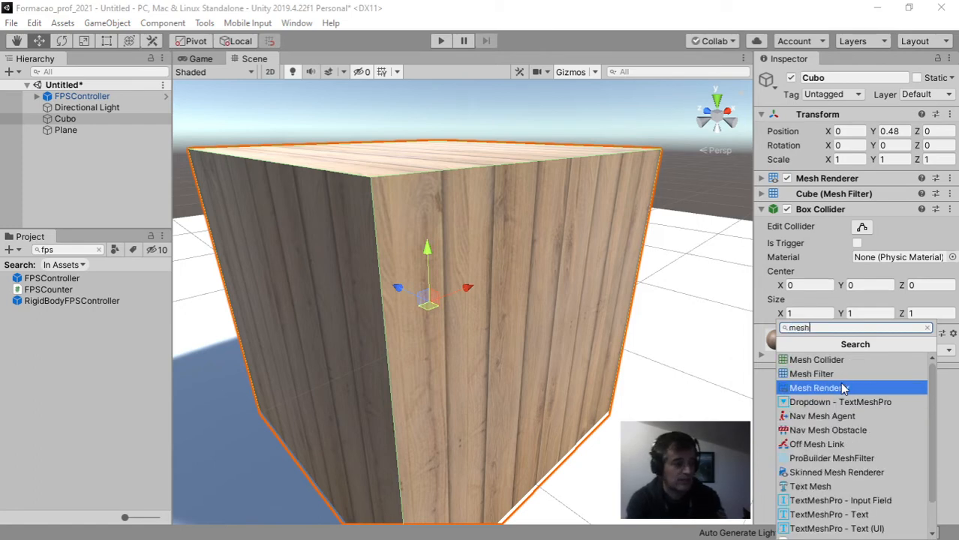
click(839, 362)
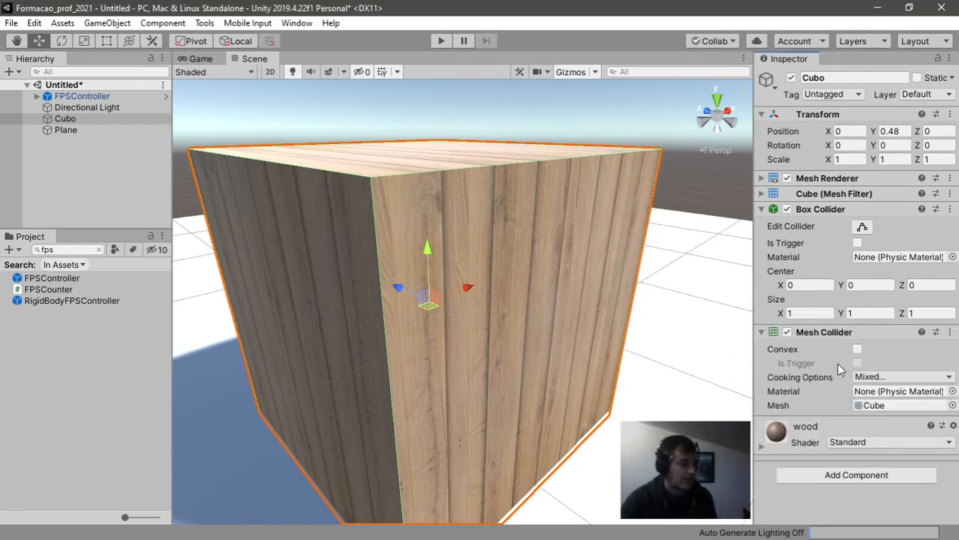
Disable Cubo's Mesh Renderer and Box Collider to examine the Mesh Collider's wireframe, and enable both again
click(786, 178)
click(784, 211)
click(787, 209)
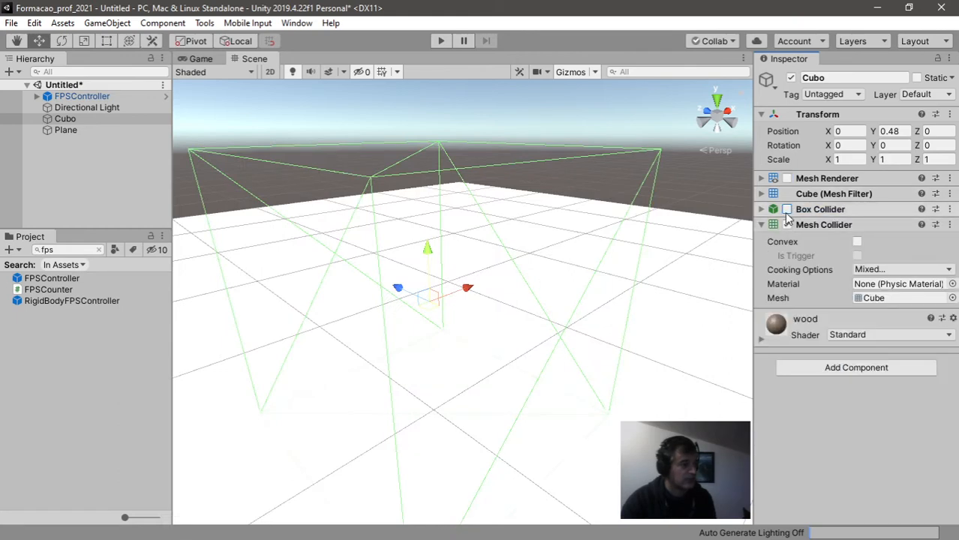
click(786, 209)
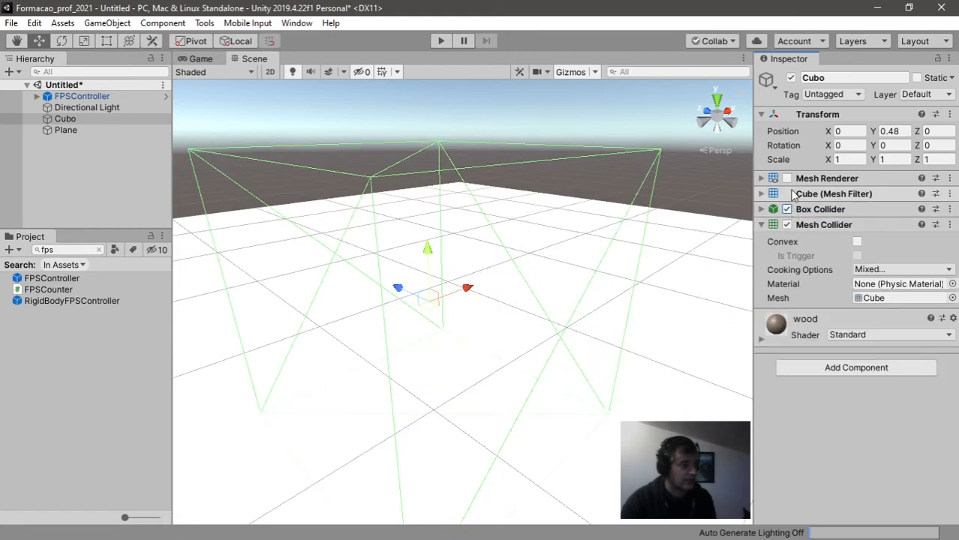
click(786, 178)
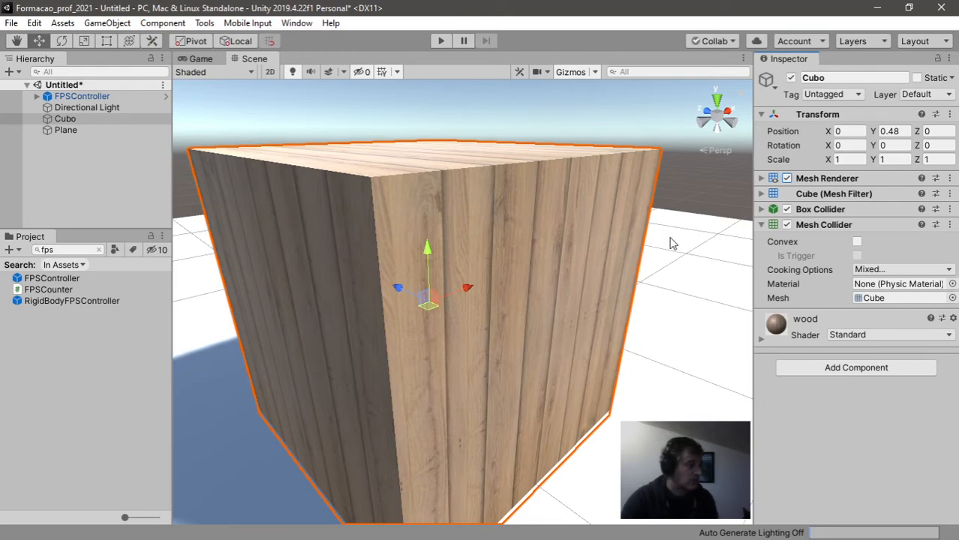
Examine the cube from several sides to compare its two colliders, switching the Box Collider off and on again
right_drag(668, 238, 516, 263)
middle_drag(564, 257, 583, 271)
right_drag(349, 300, 447, 294)
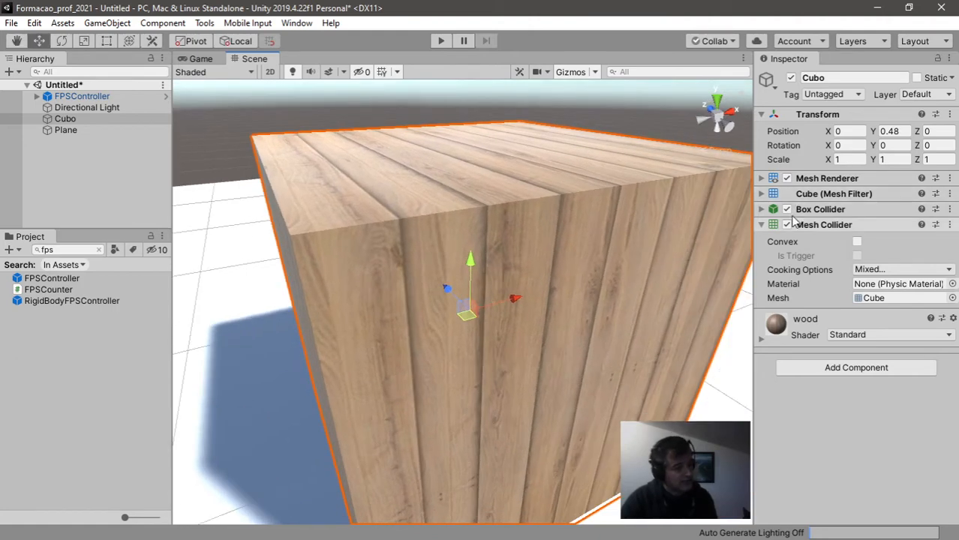
middle_drag(435, 376, 558, 312)
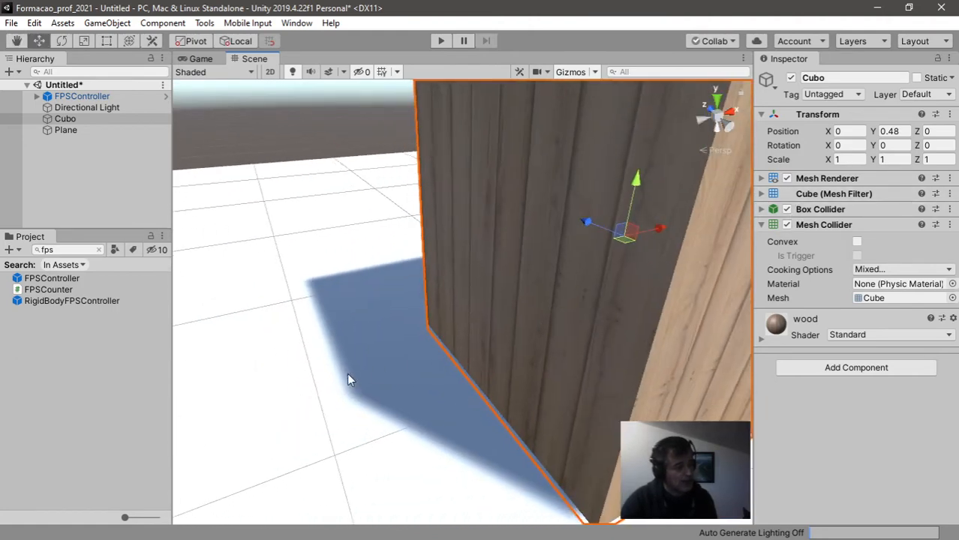
right_drag(348, 377, 475, 336)
click(786, 210)
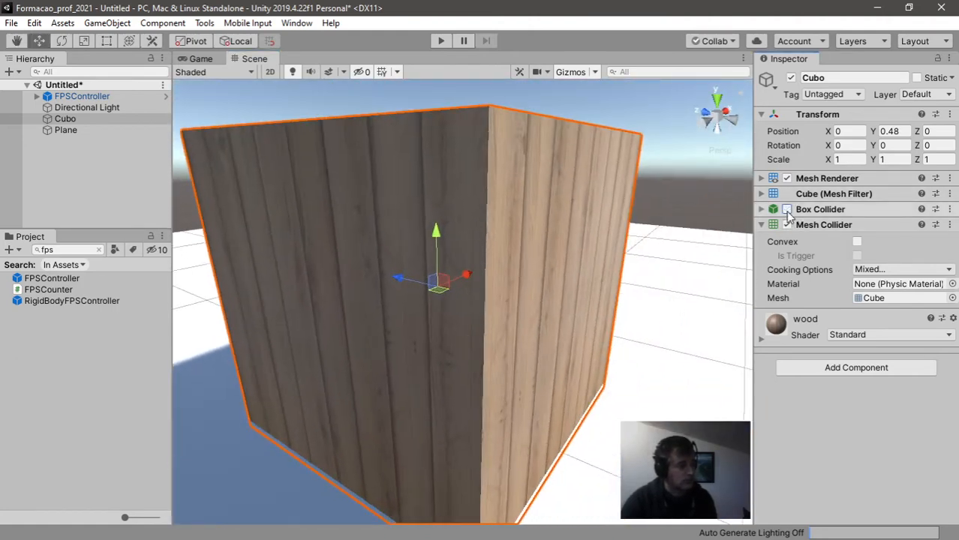
click(787, 212)
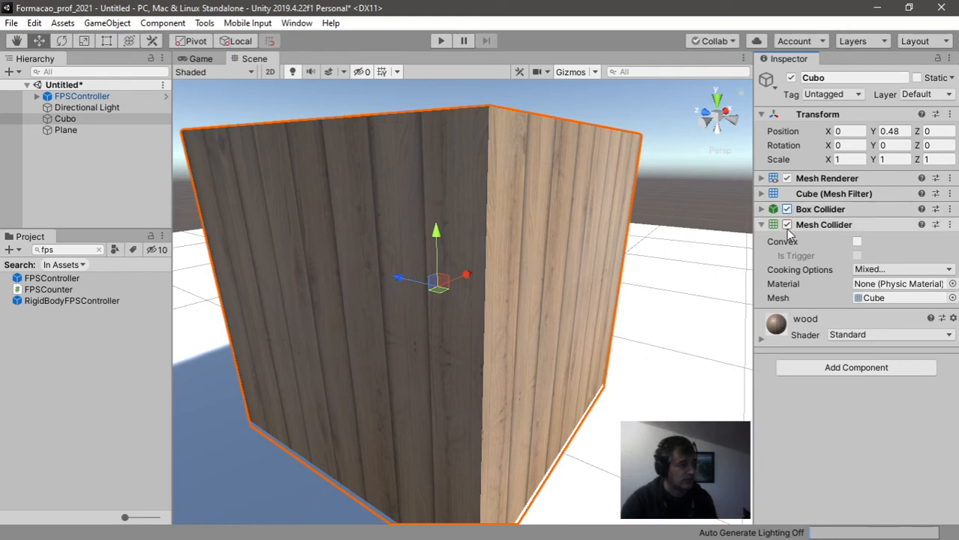
right_drag(640, 267, 479, 383)
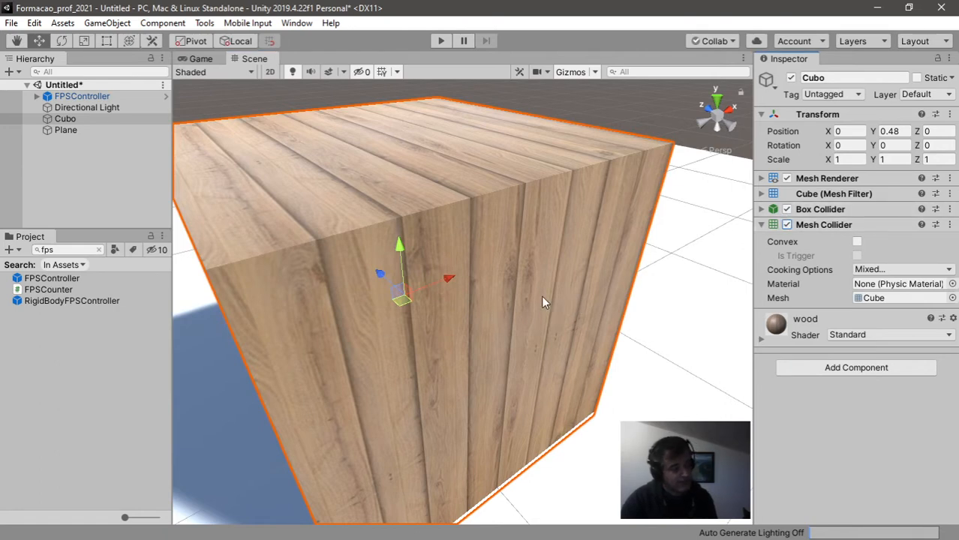
right_drag(587, 286, 475, 336)
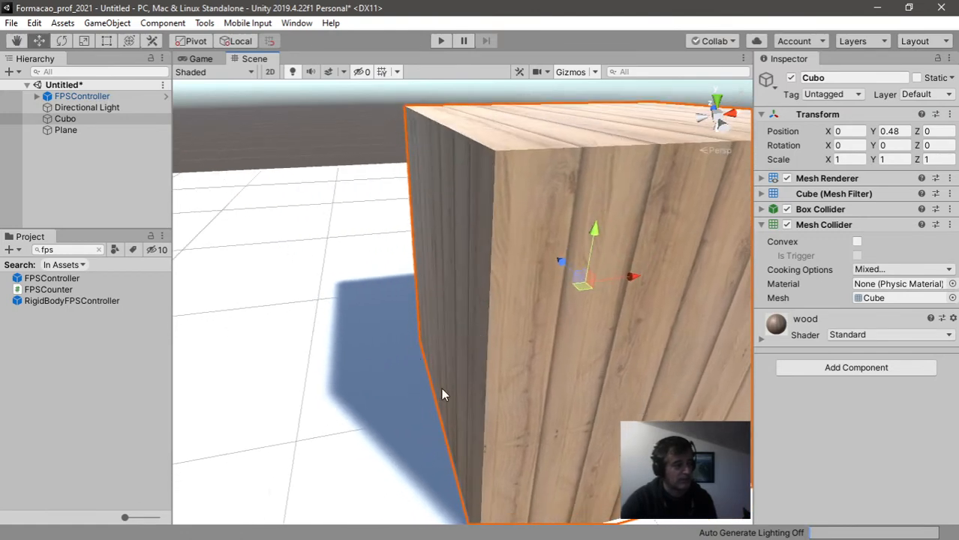
right_drag(443, 395, 495, 336)
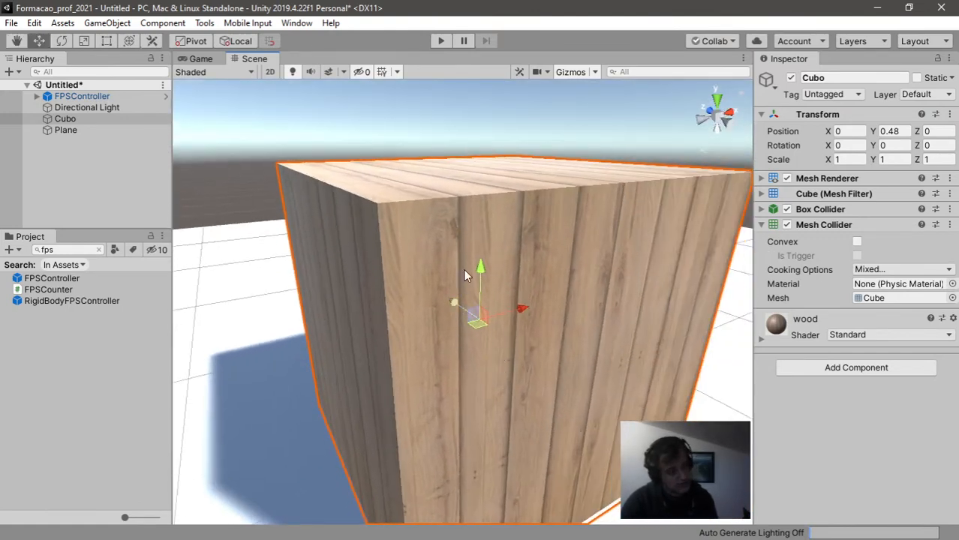
right_drag(620, 348, 516, 364)
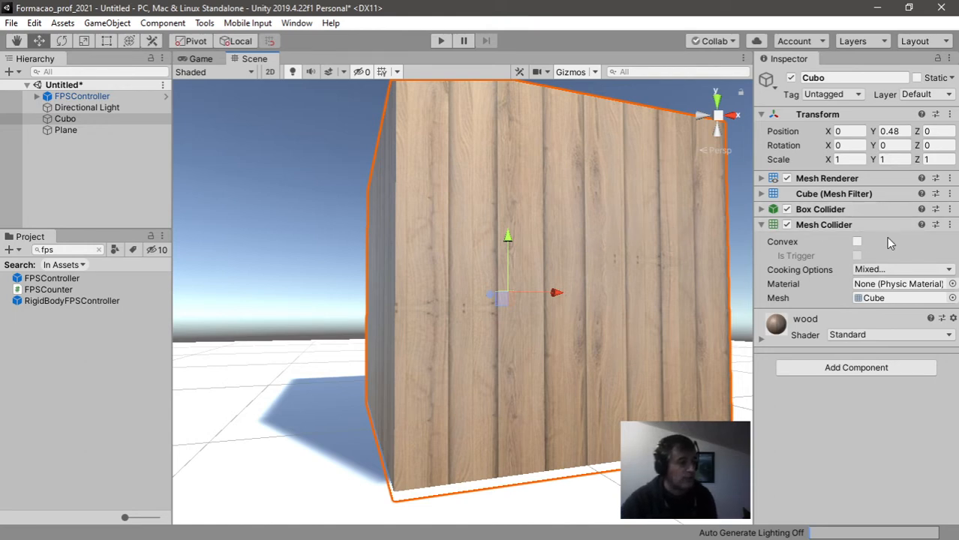
Remove the Mesh Collider component from Cubo
click(948, 228)
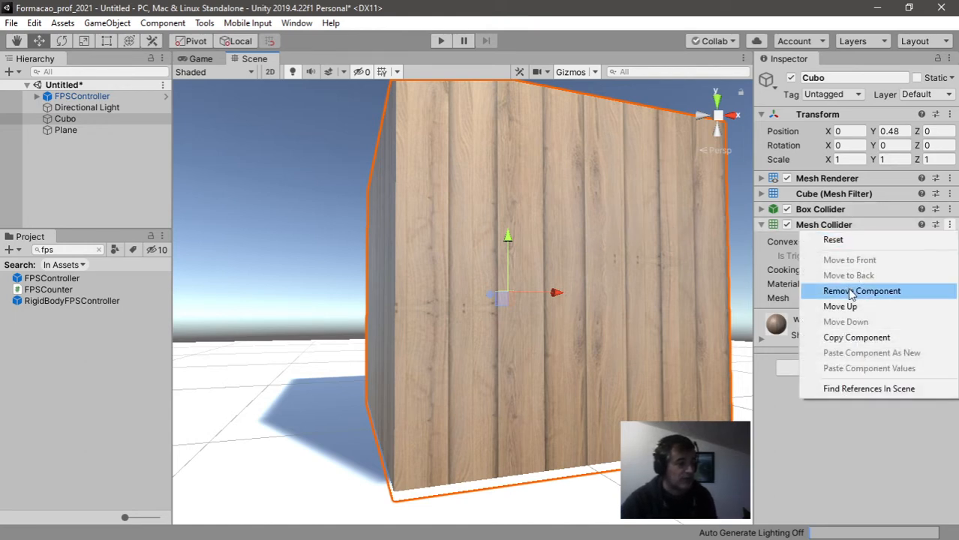
click(846, 292)
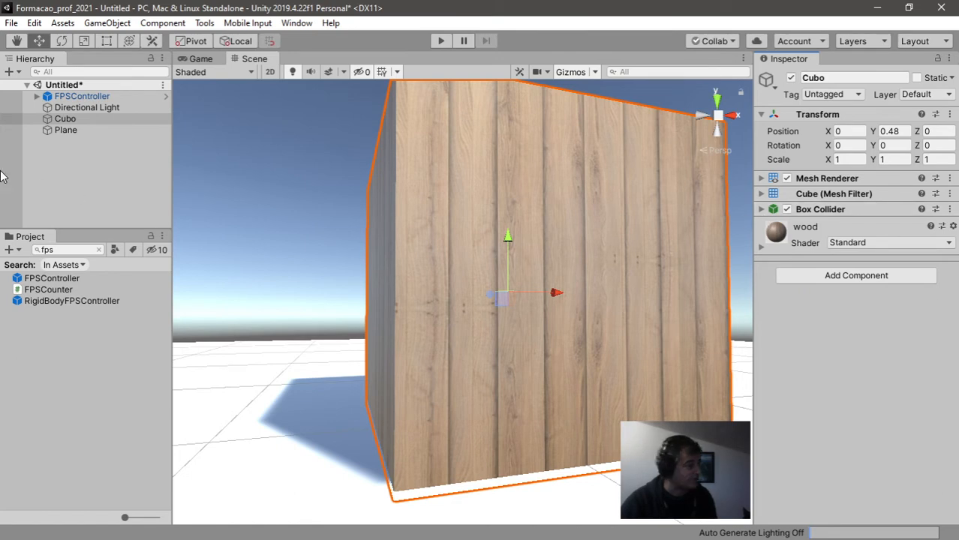
Select and frame the FPSController, and examine its component settings and its capsule-shaped collider outline in the scene
click(75, 97)
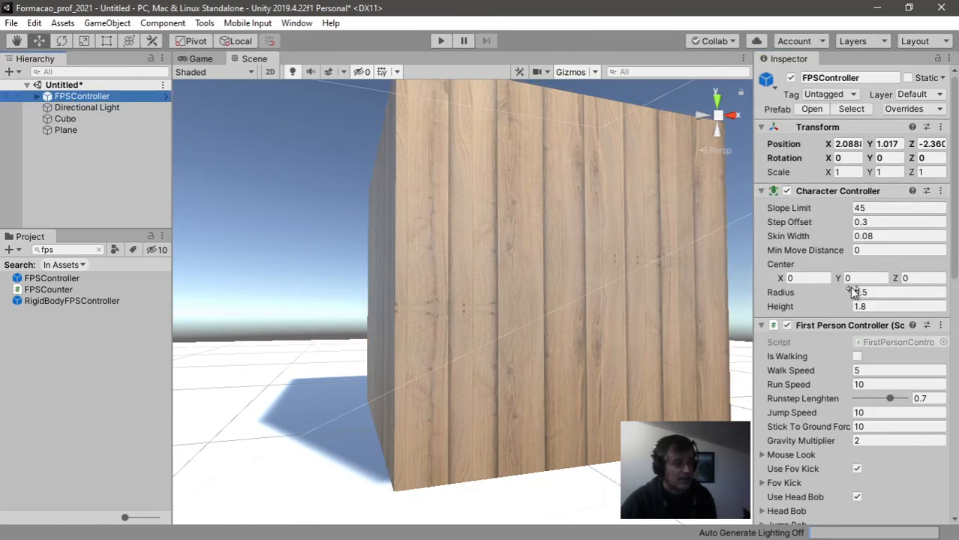
scroll(841, 225, down, 10)
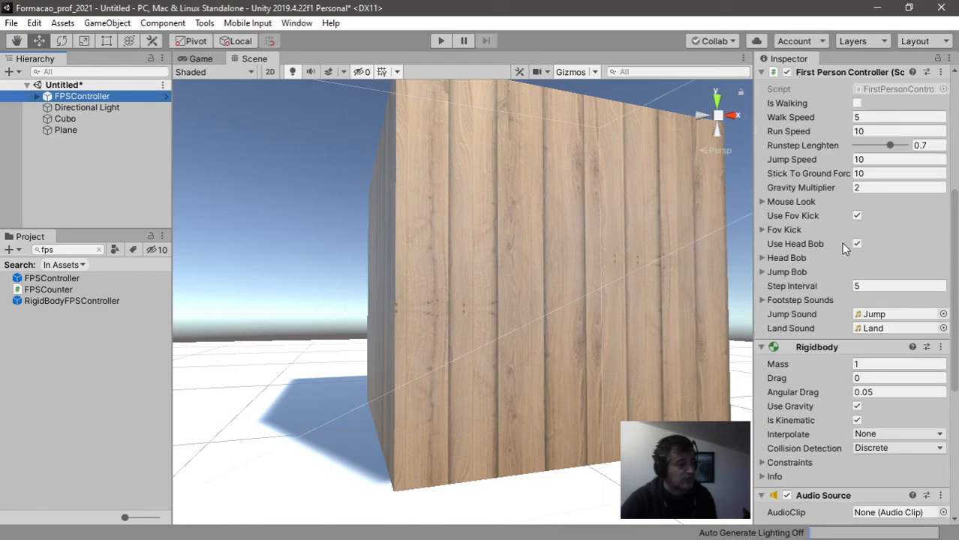
double_click(96, 98)
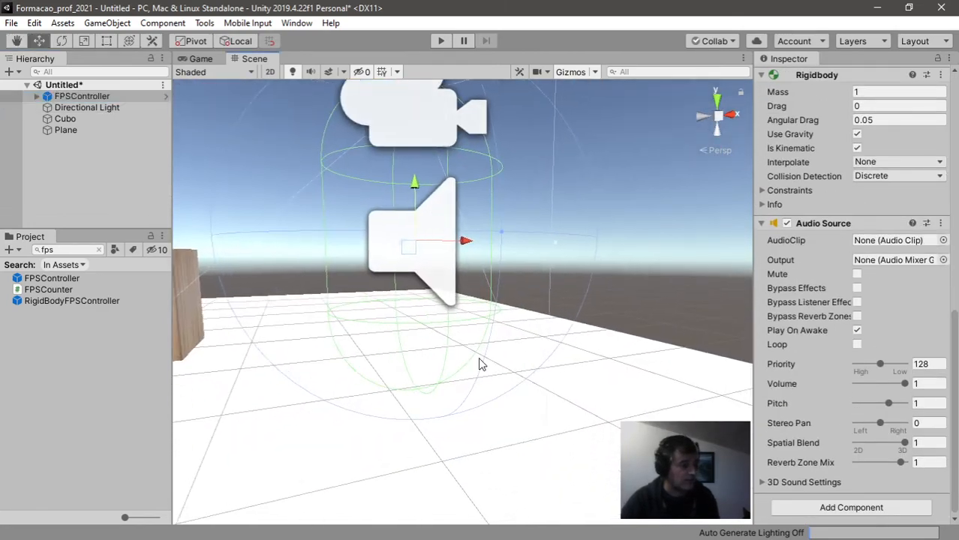
right_drag(361, 121, 401, 255)
scroll(606, 183, down, 3)
middle_drag(542, 212, 605, 251)
Select Cubo, search the component list for "collider" to review the available collider types, close it without adding any, and deselect the cube
click(262, 192)
right_drag(505, 225, 438, 194)
scroll(438, 193, up, 3)
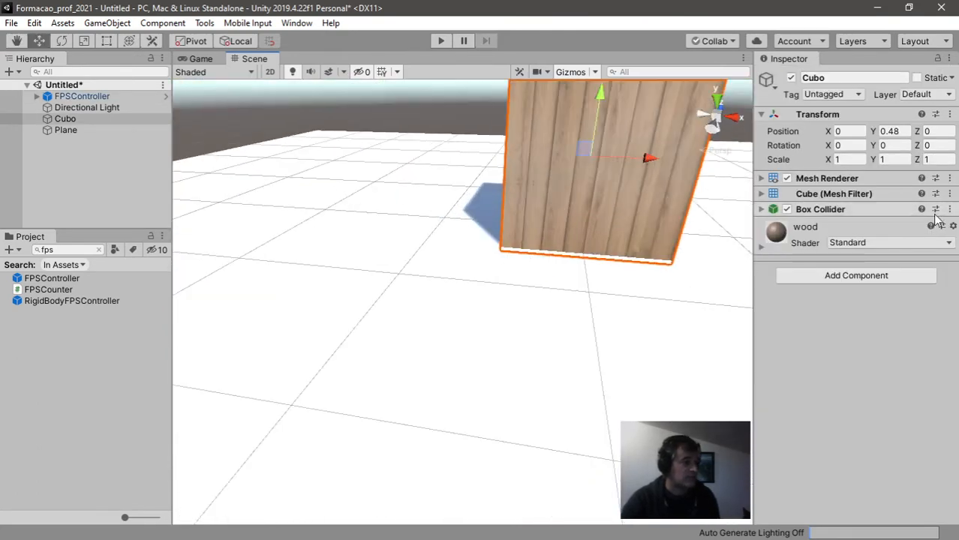
click(856, 275)
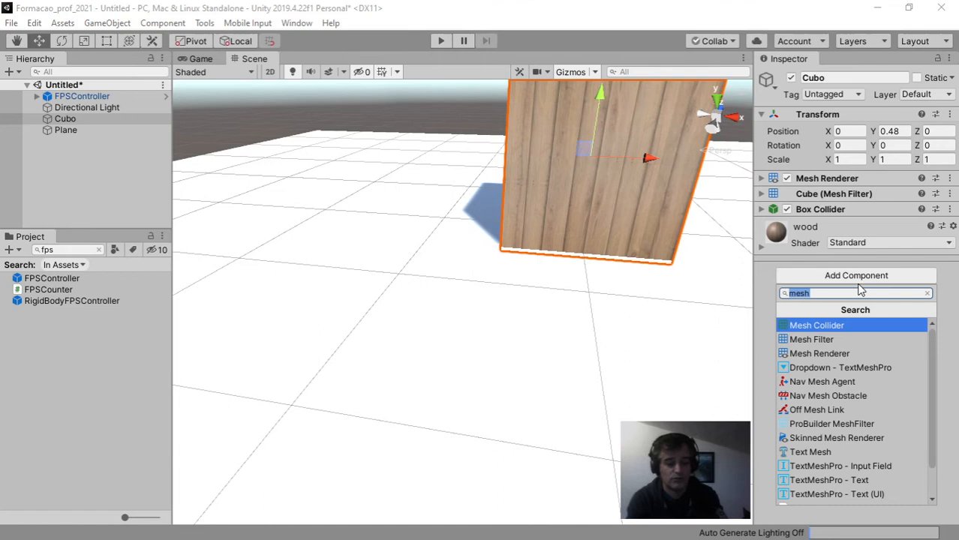
text(col)
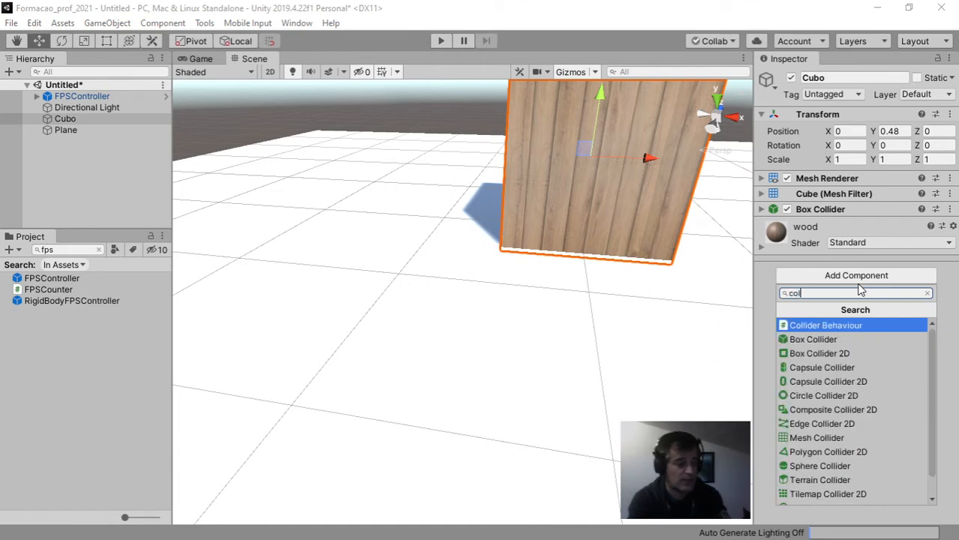
text(lider)
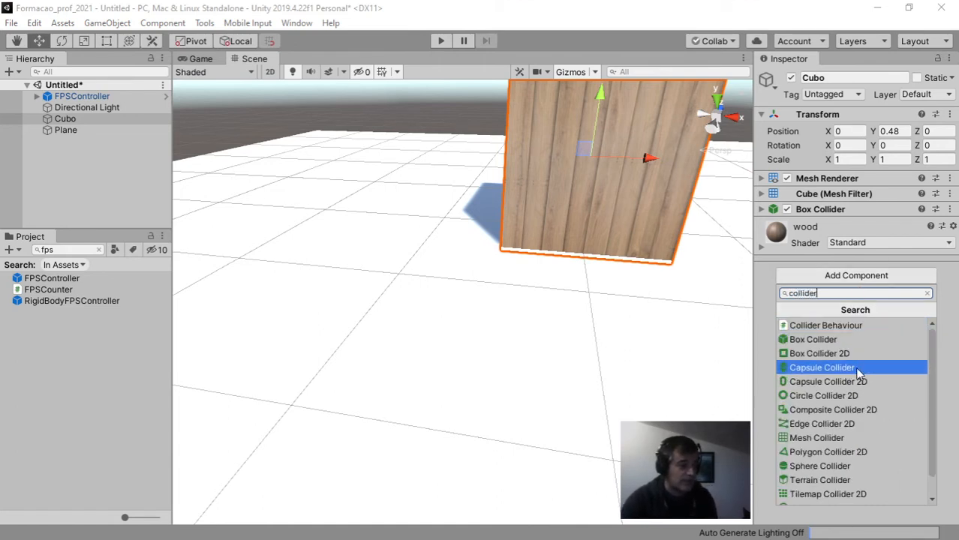
scroll(850, 475, down, 2)
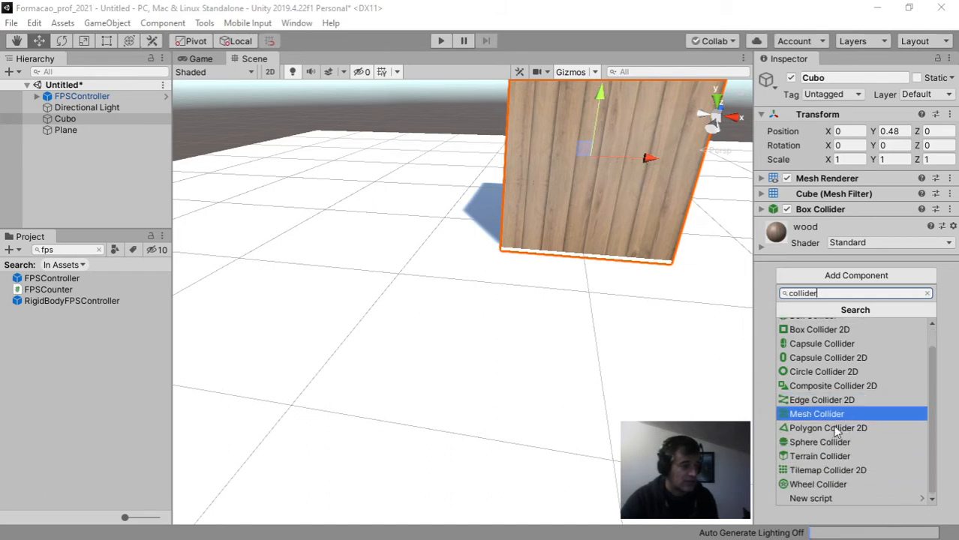
scroll(856, 424, up, 2)
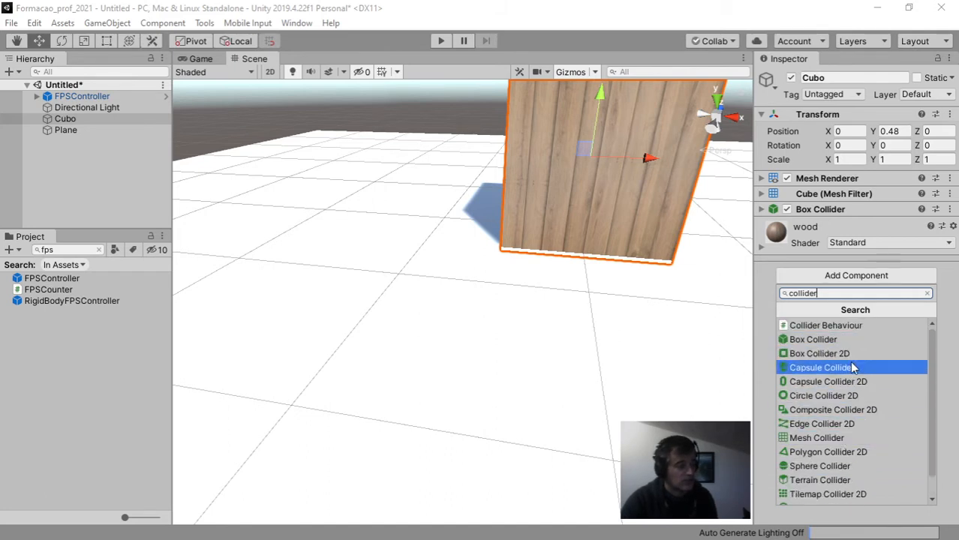
scroll(863, 417, down, 2)
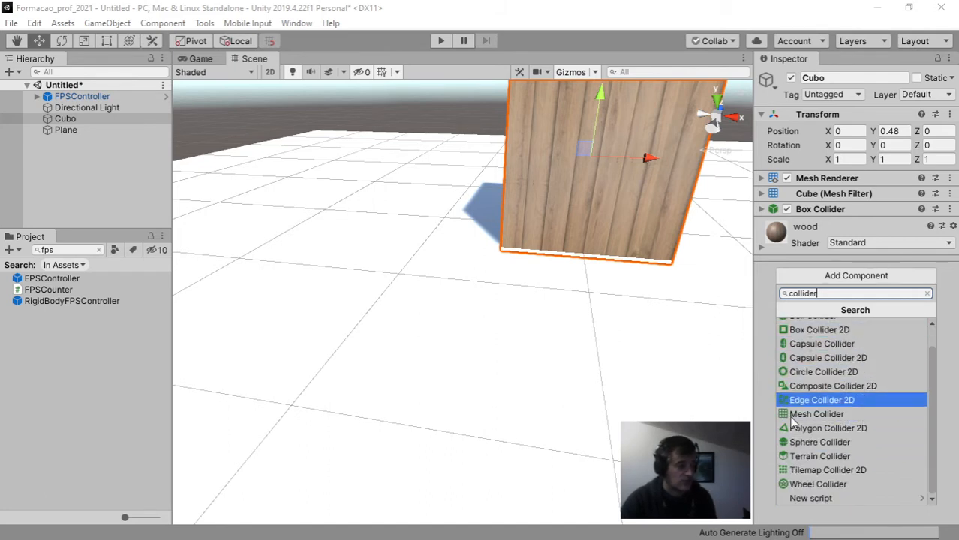
click(547, 362)
click(591, 366)
right_drag(590, 367, 574, 337)
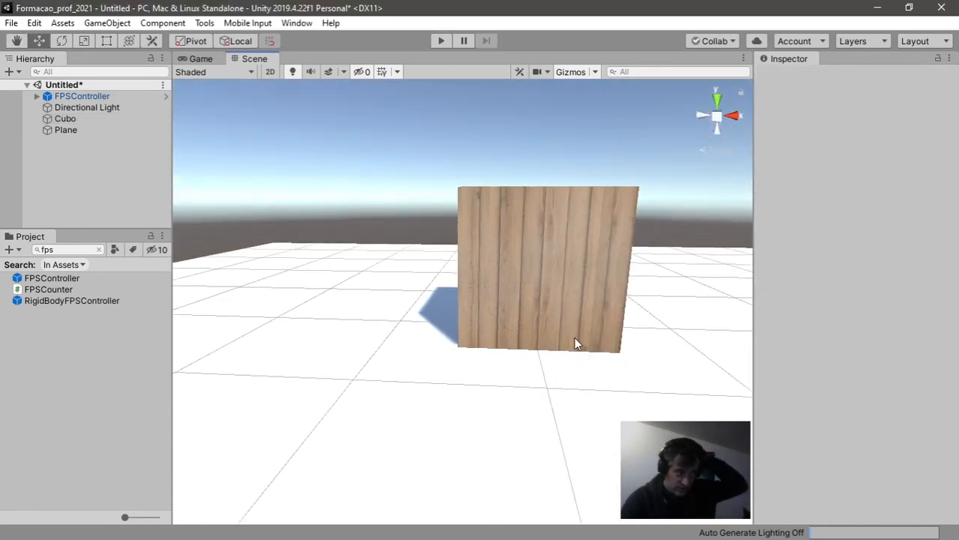
Select Cubo, run the scene and walk the first-person controller against the cube to test its Box Collider, and stop play mode
click(535, 245)
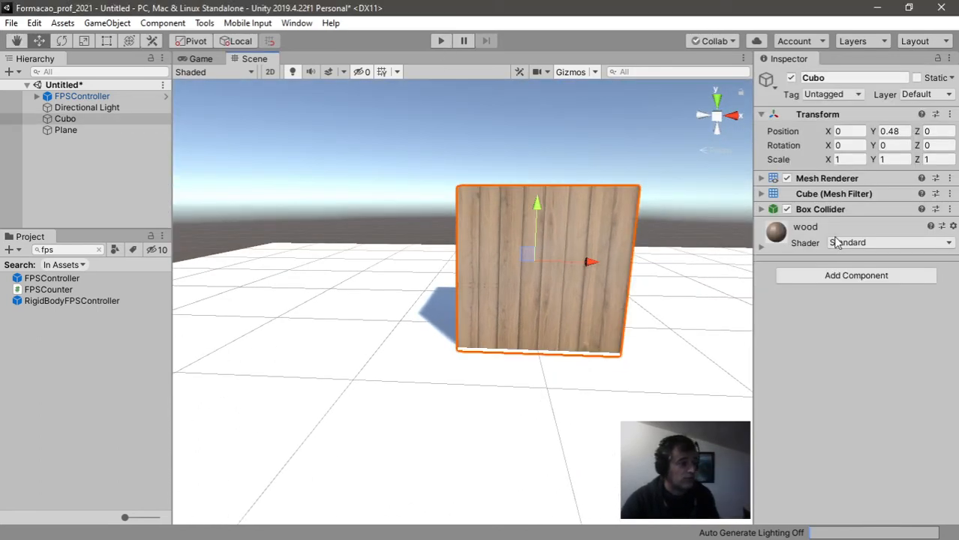
click(440, 42)
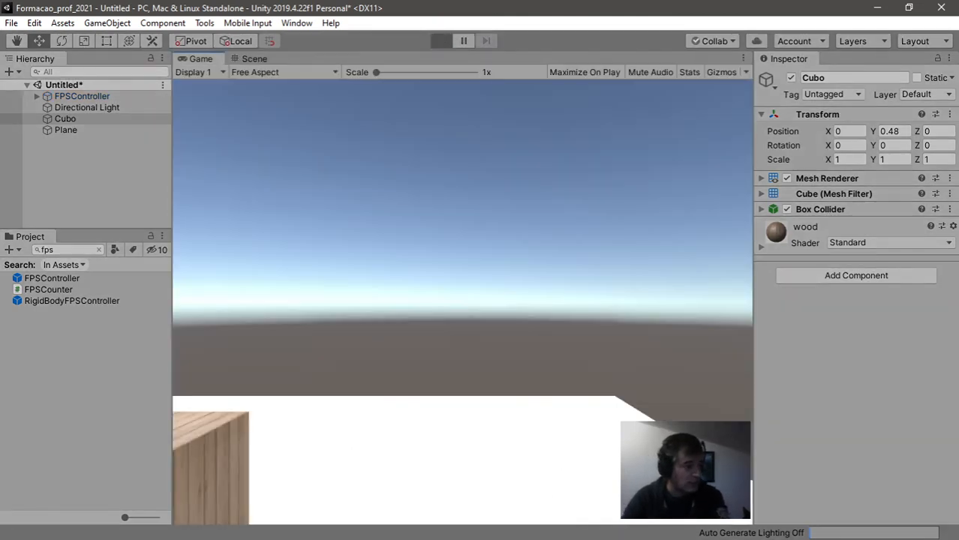
key(w)
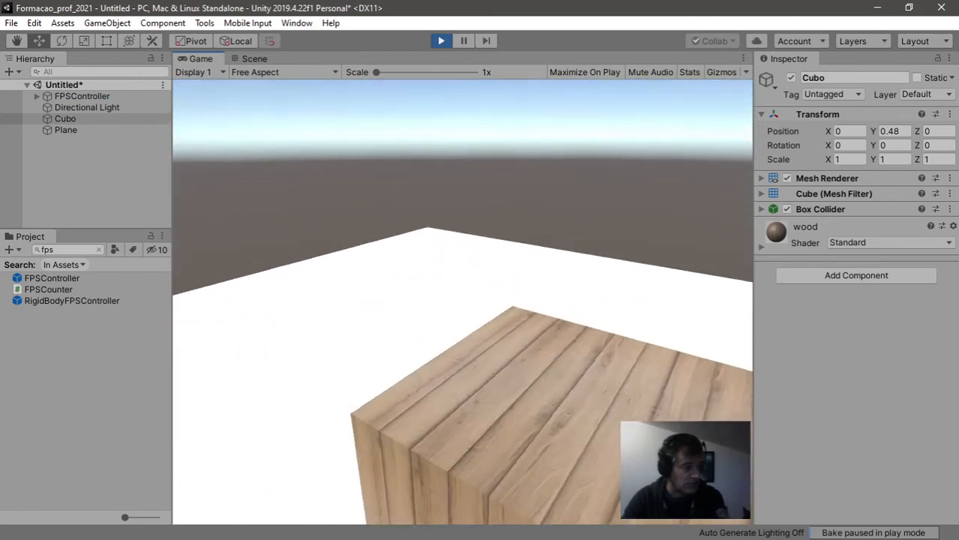
key(s)
key(w)
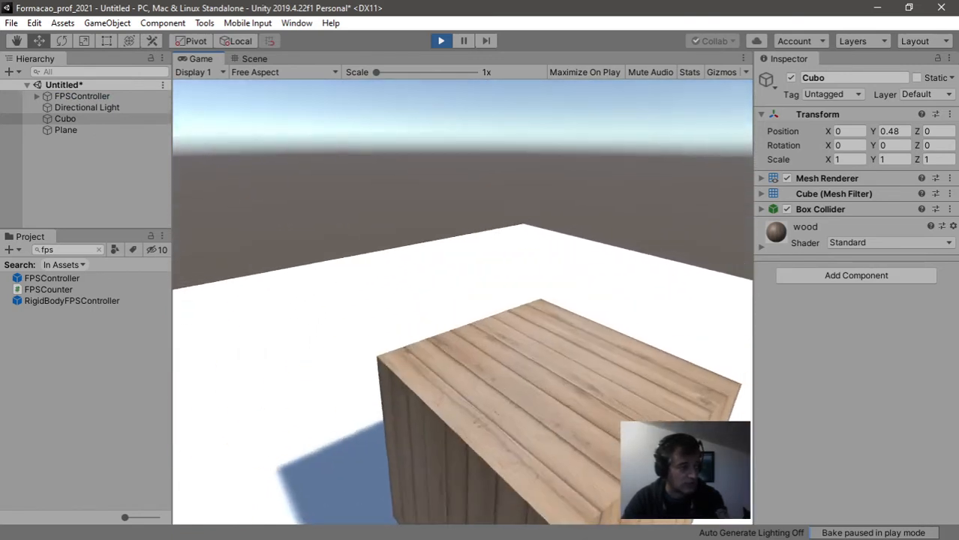
key(s)
key(w)
key(s)
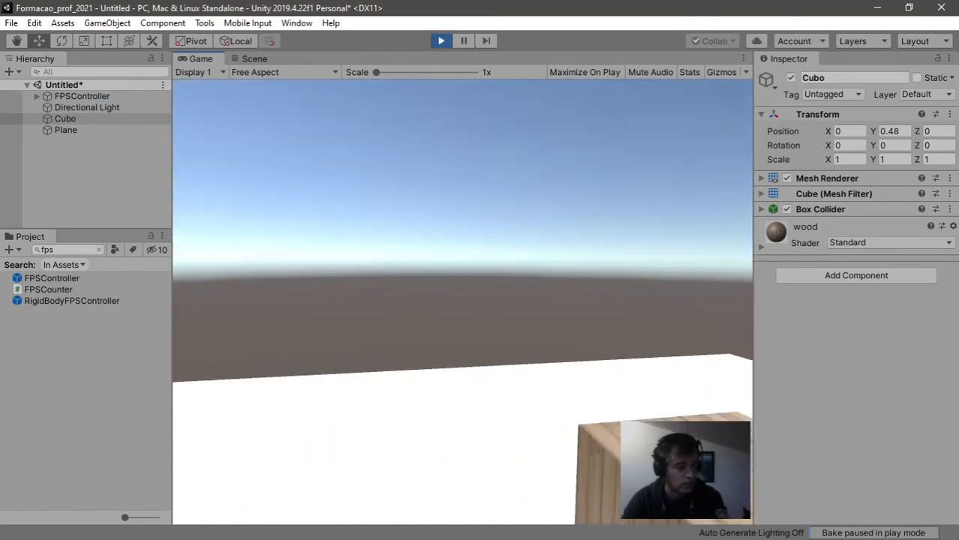
key(w)
key(s)
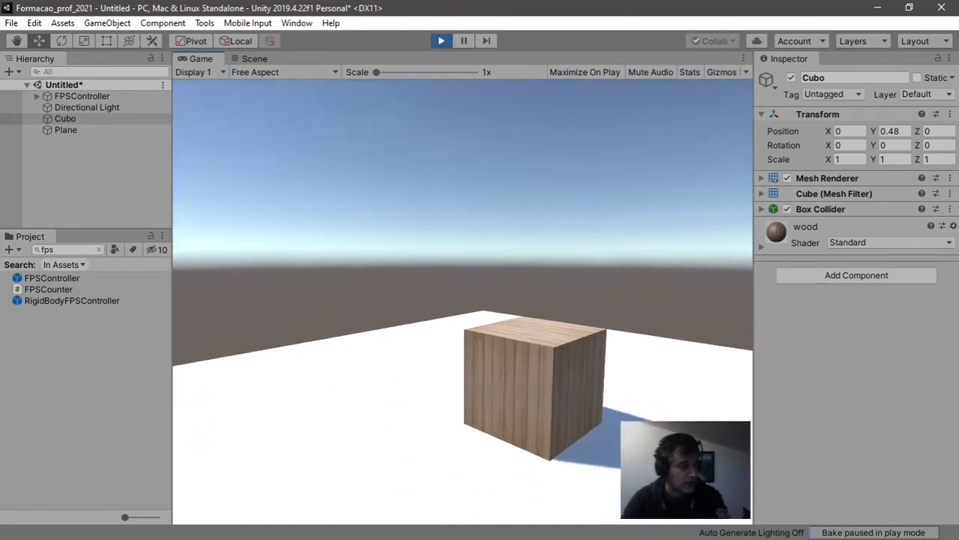
key(w)
key(Escape)
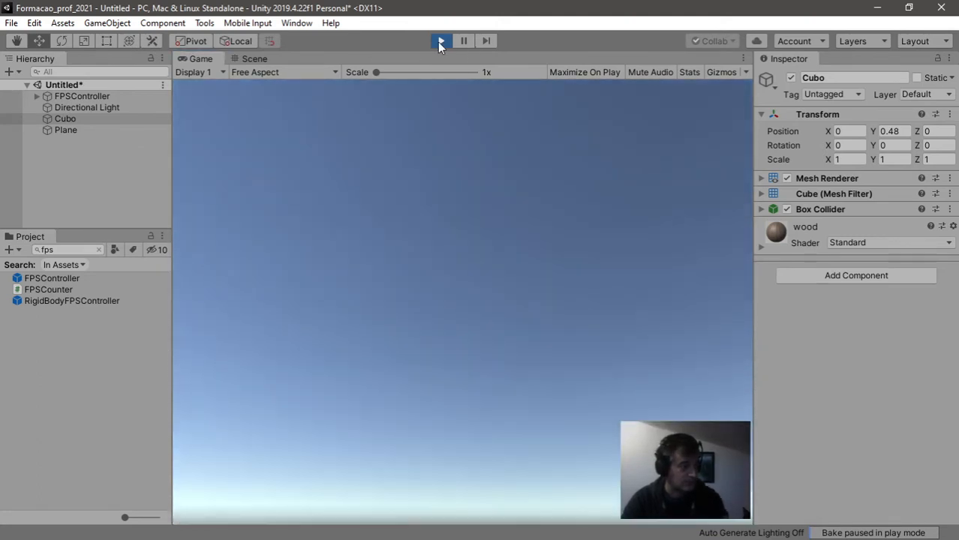
click(441, 41)
Raise Cubo above the plane along the vertical axis to a Y position of about 1.74
drag(534, 210, 542, 122)
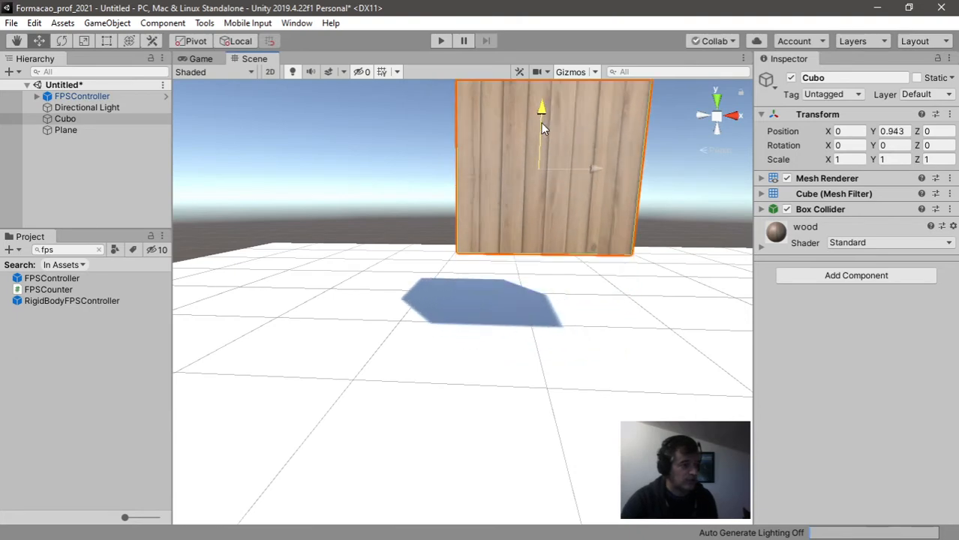
scroll(570, 180, down, 5)
drag(533, 190, 509, 160)
Run the scene, walk around the raised cube to check how it behaves in mid-air, and stop play mode
click(435, 43)
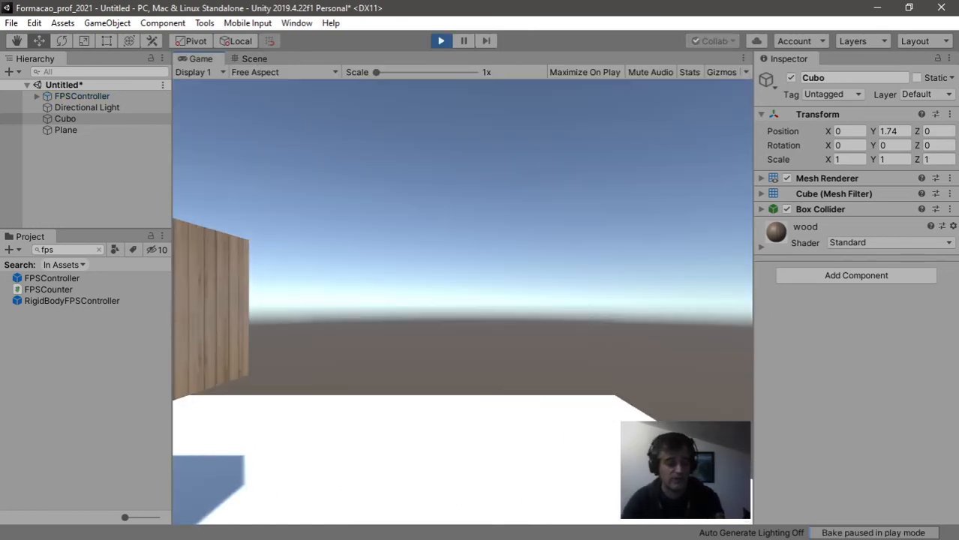
key(w)
key(s)
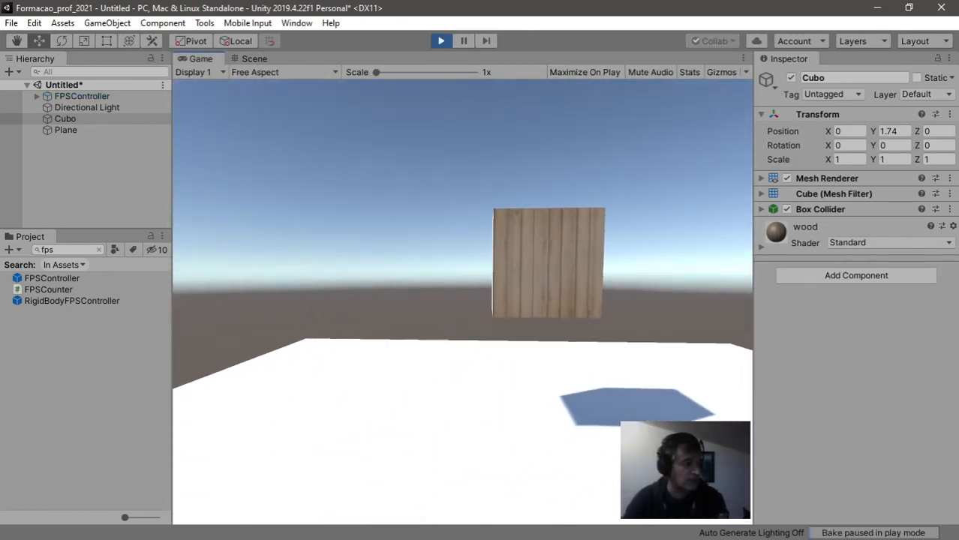
key(a)
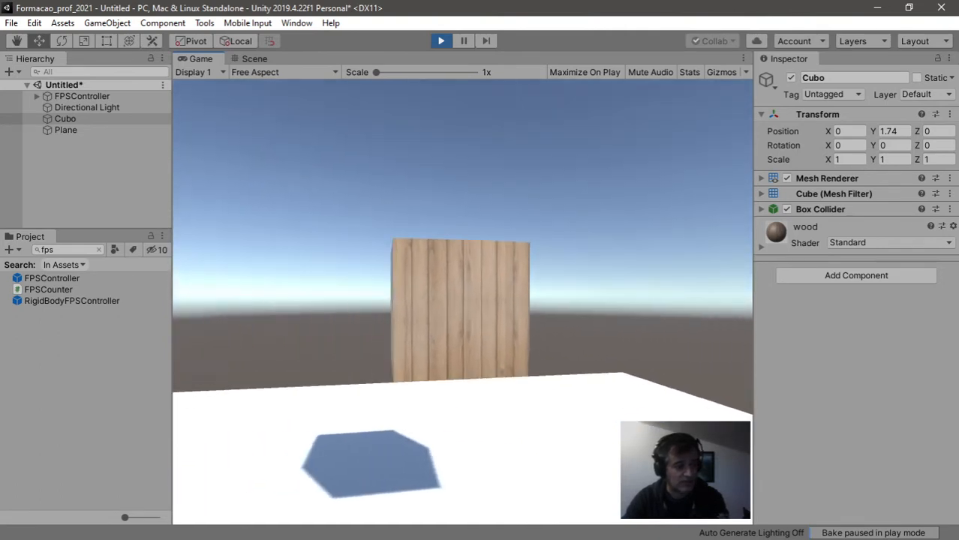
key(a)
key(Escape)
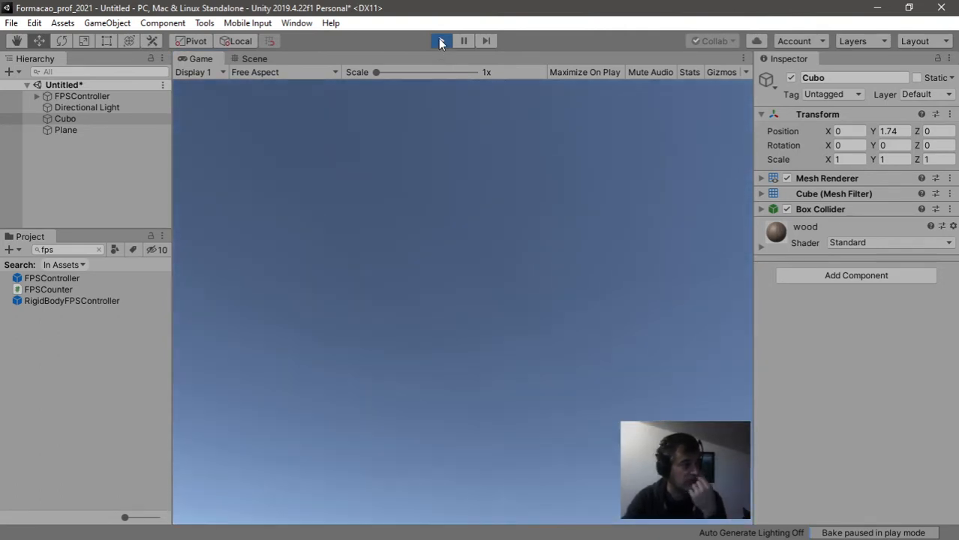
click(441, 42)
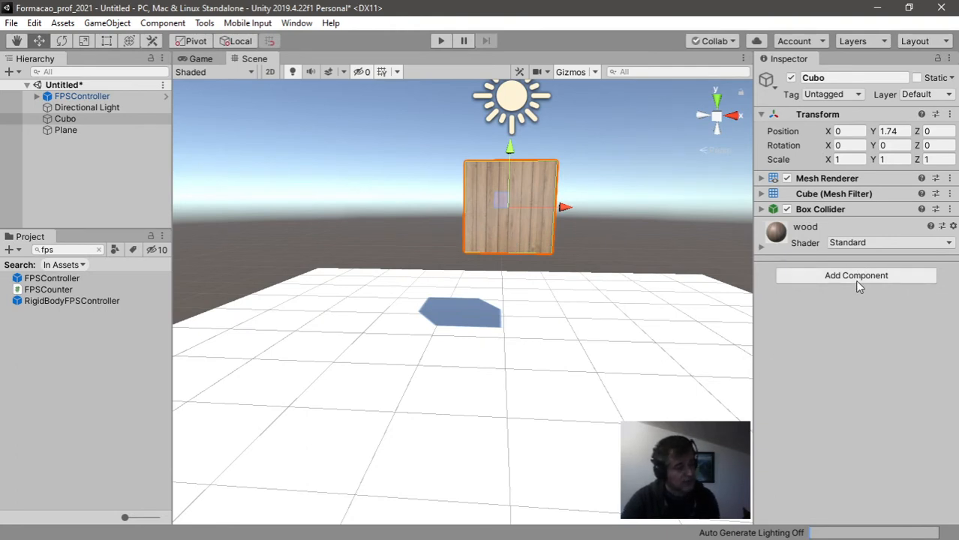
Search the components for "rig" and add a Rigidbody to Cubo
click(859, 278)
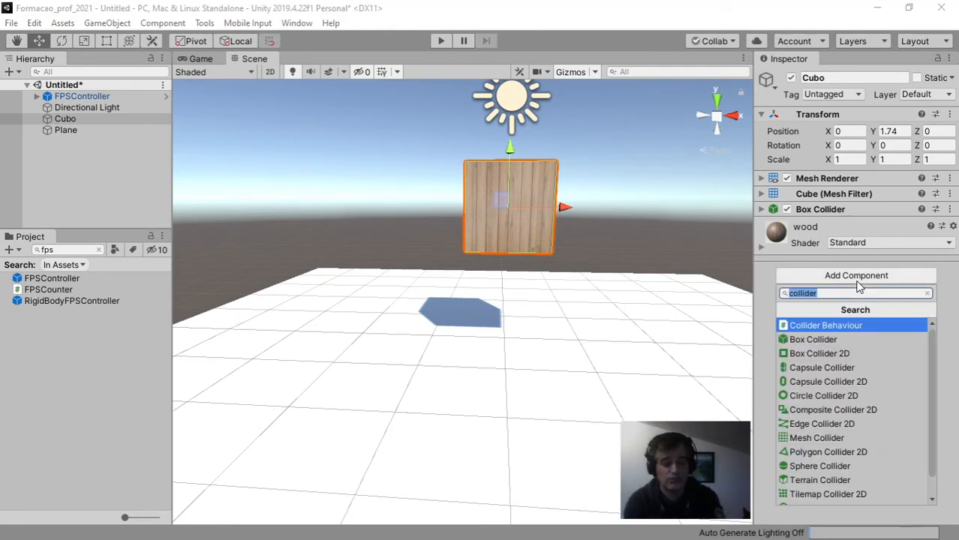
text(rig)
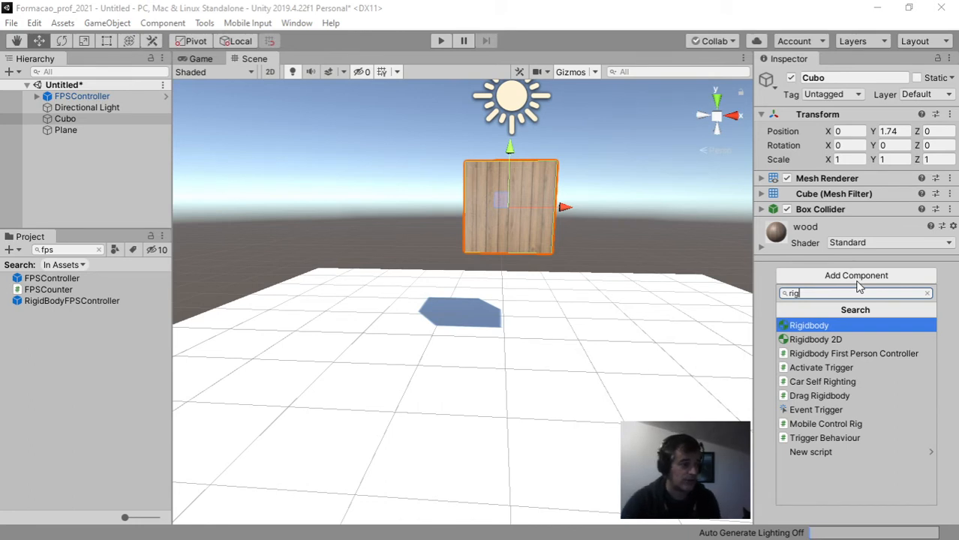
click(829, 328)
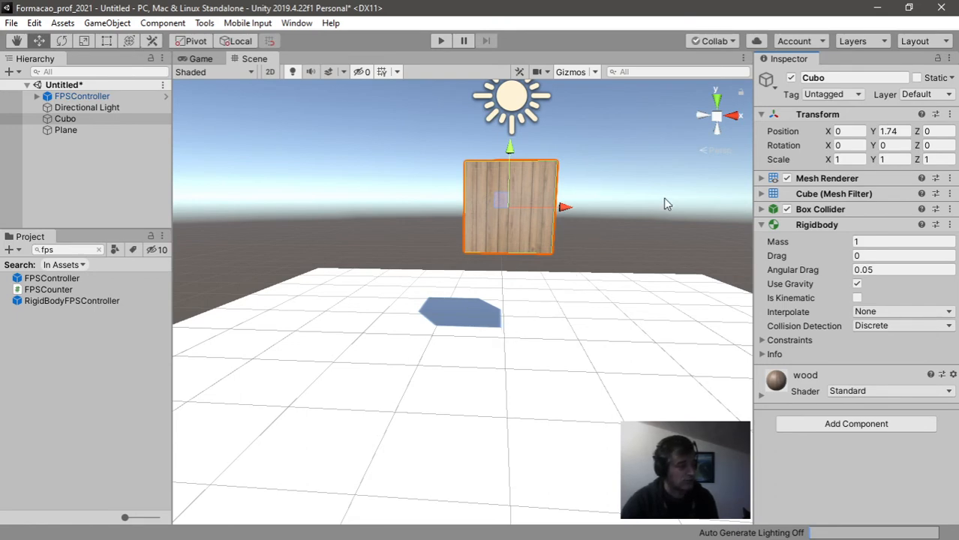
Run the scene to test the Rigidbody, push the cube around with the first-person controller, and stop play mode
alt+drag(663, 197, 504, 356)
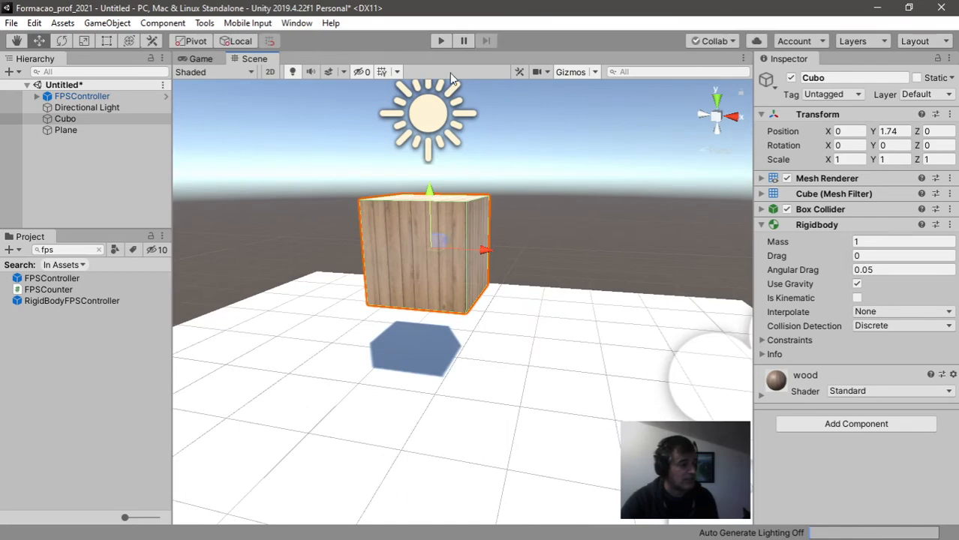
click(441, 41)
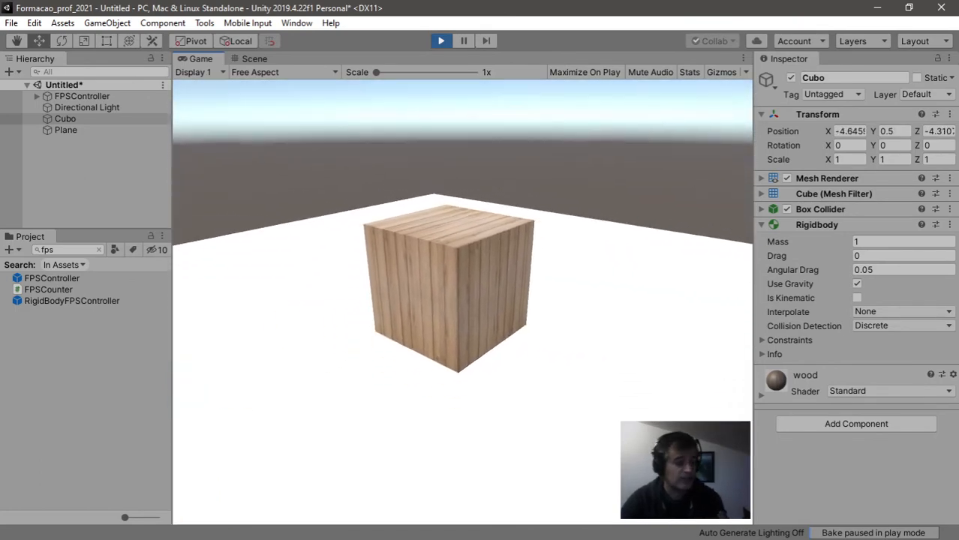
key(w)
key(w)
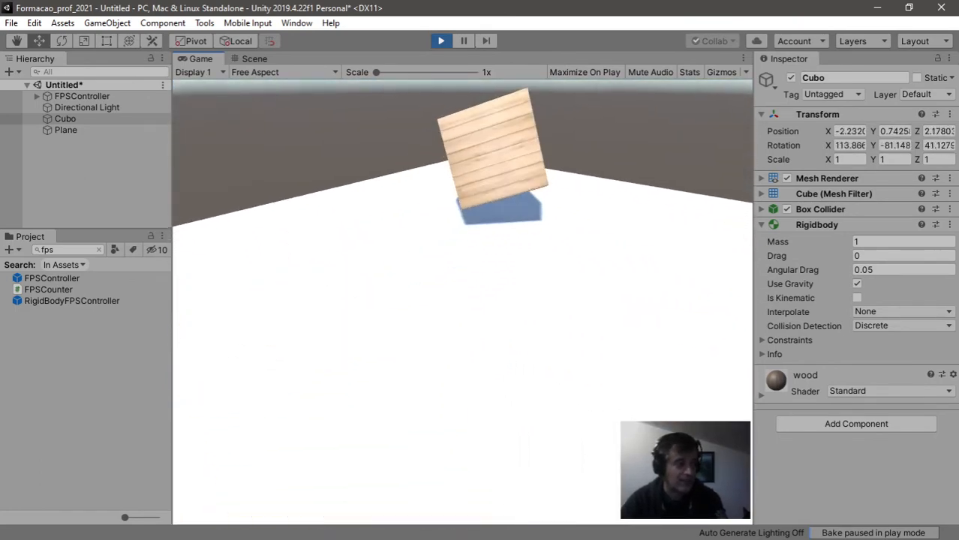
key(w)
key(s)
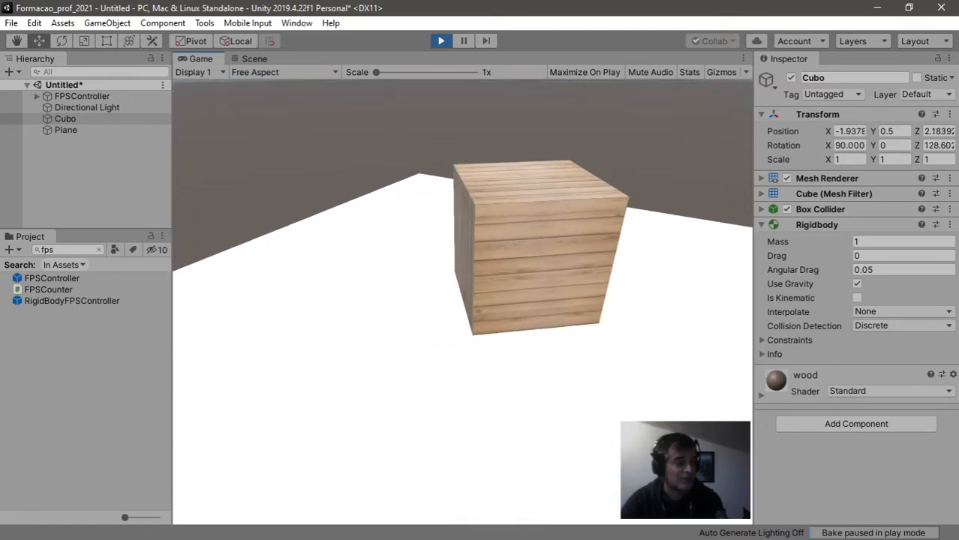
key(w)
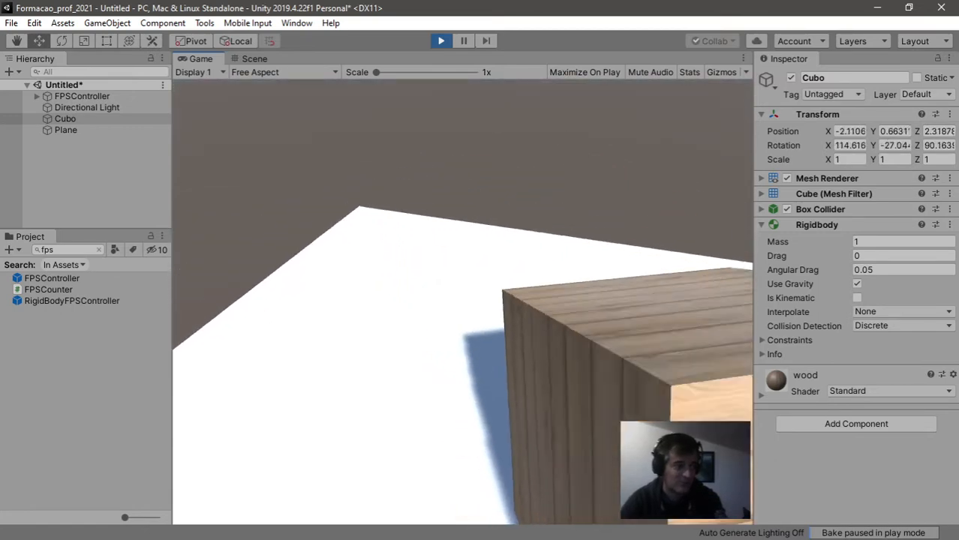
key(s)
key(w)
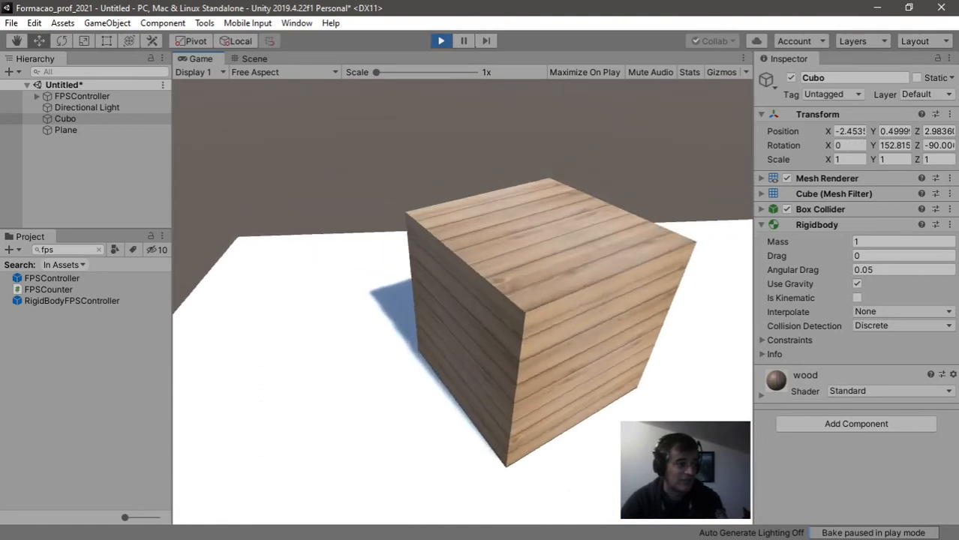
key(s)
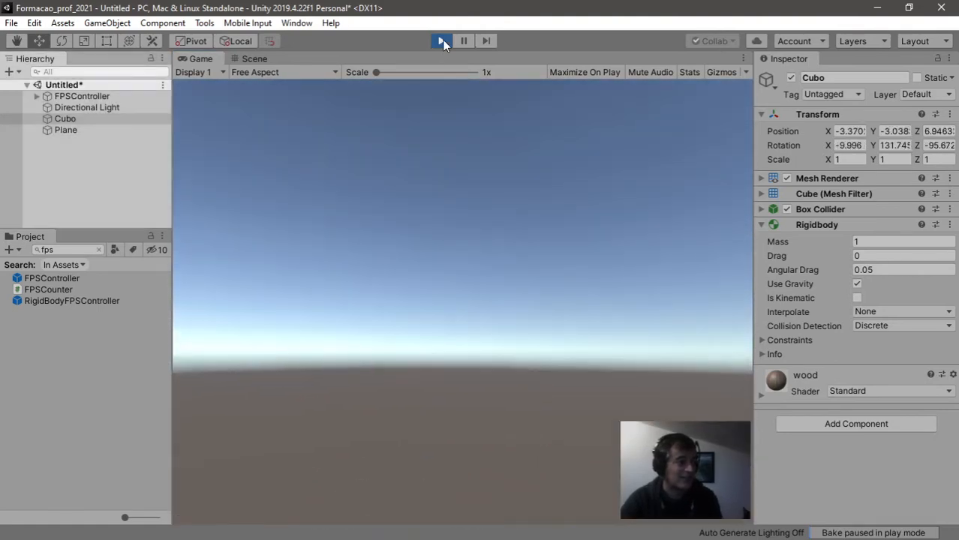
click(442, 41)
Examine the FPSController's component settings and the Rigidbody settings of Cubo
click(113, 97)
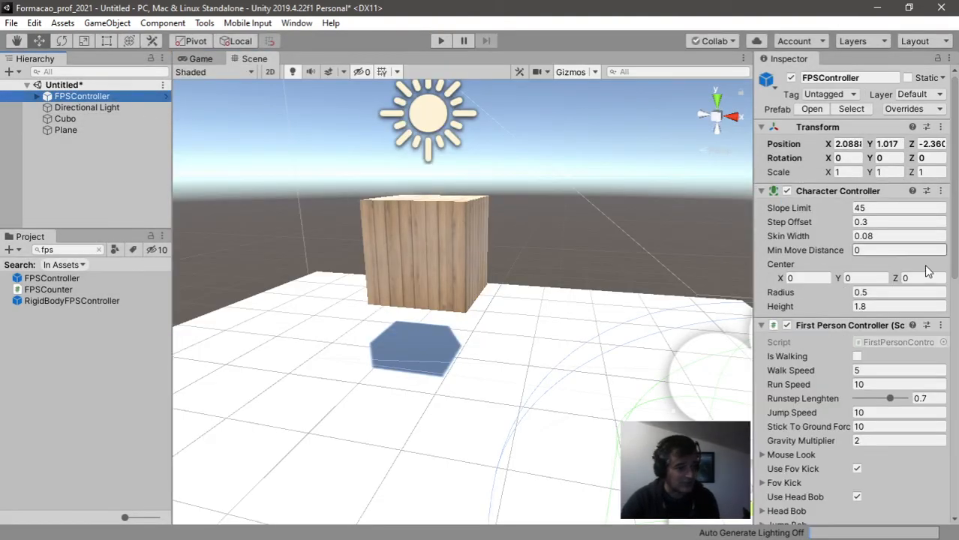
scroll(874, 330, down, 3)
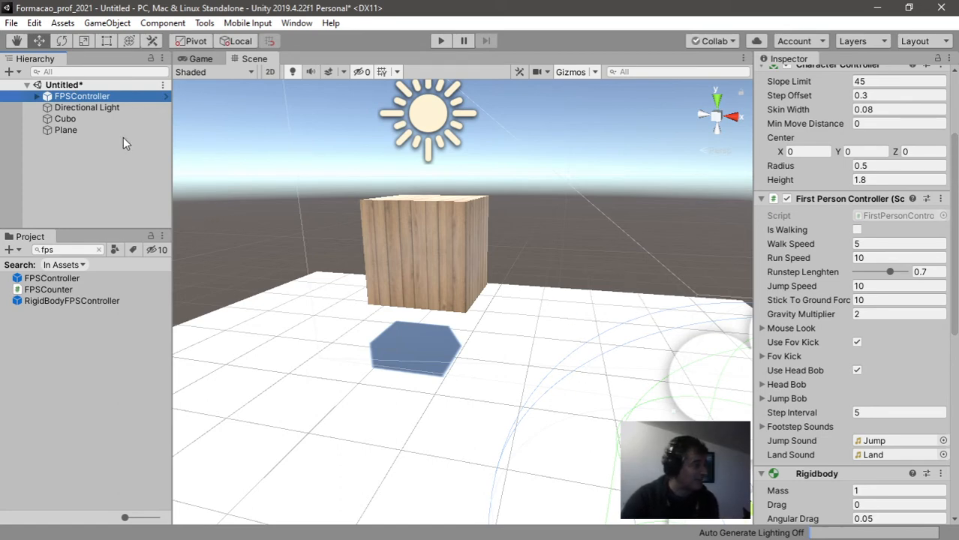
click(75, 119)
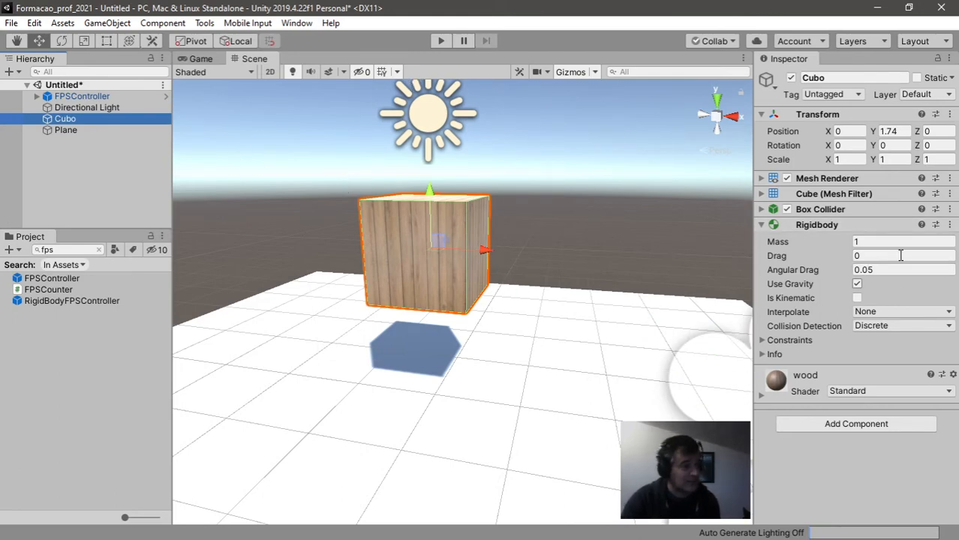
click(870, 271)
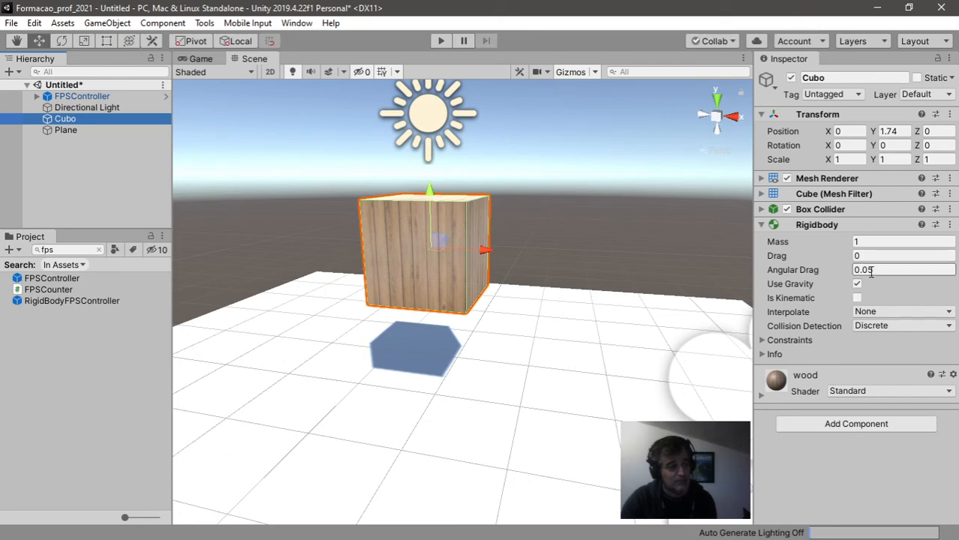
Test pushing Cubo in play mode with Use Gravity disabled on its Rigidbody, and enable gravity again after stopping
click(857, 284)
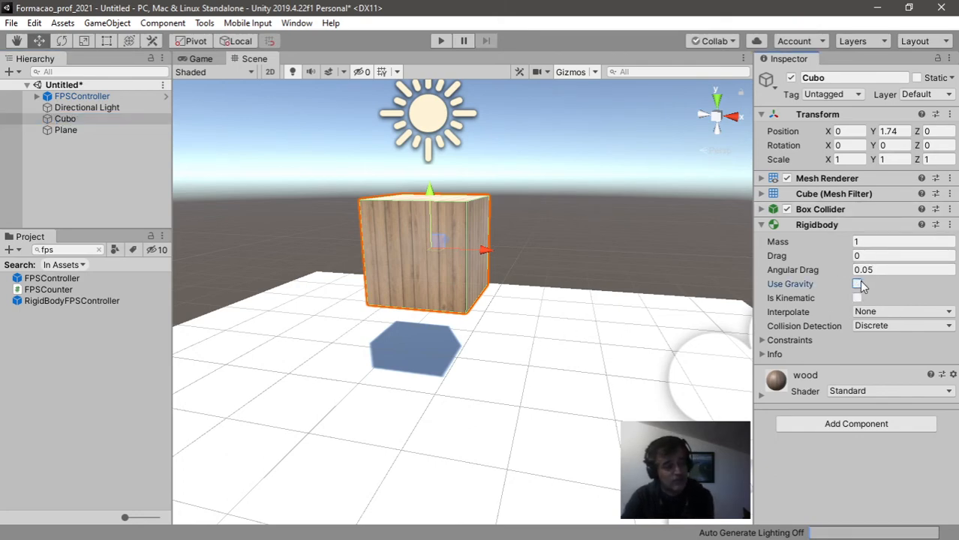
click(442, 42)
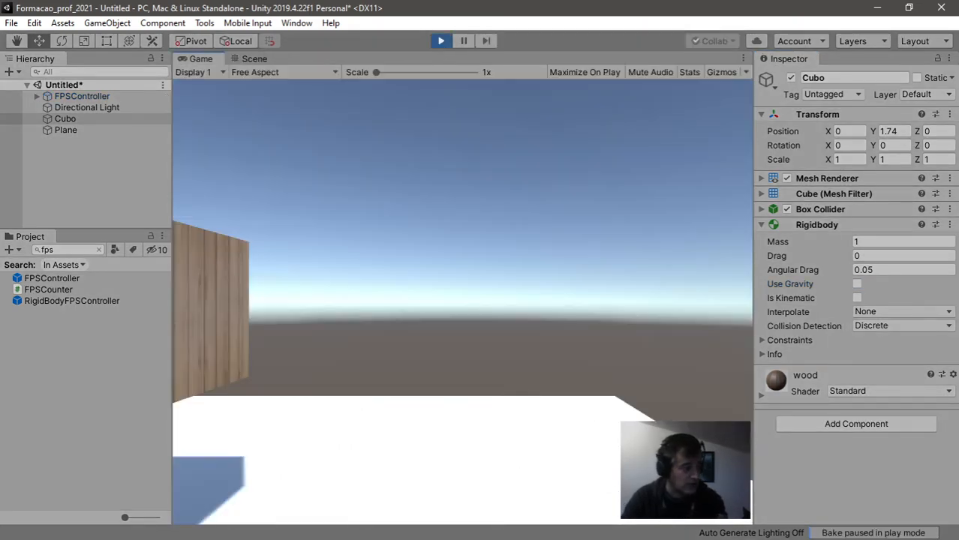
key(w)
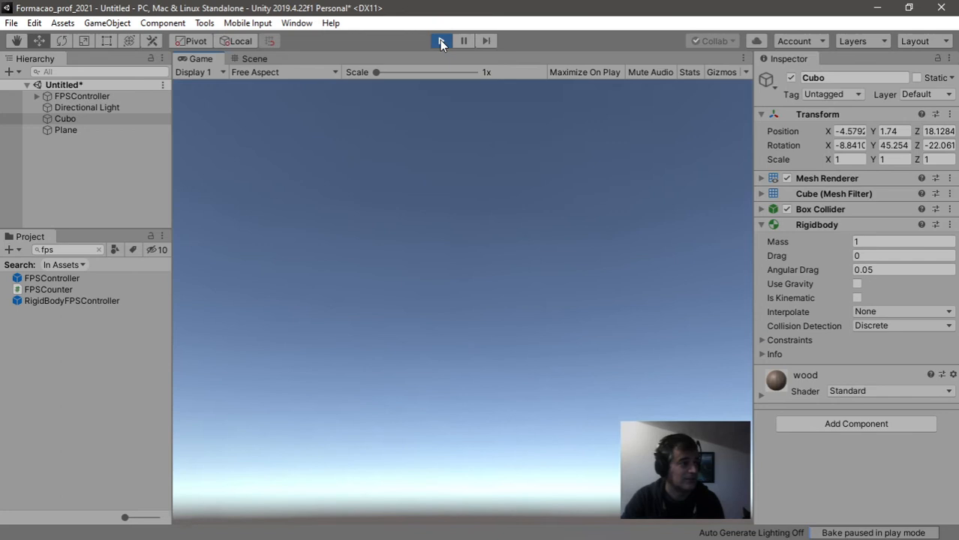
click(441, 40)
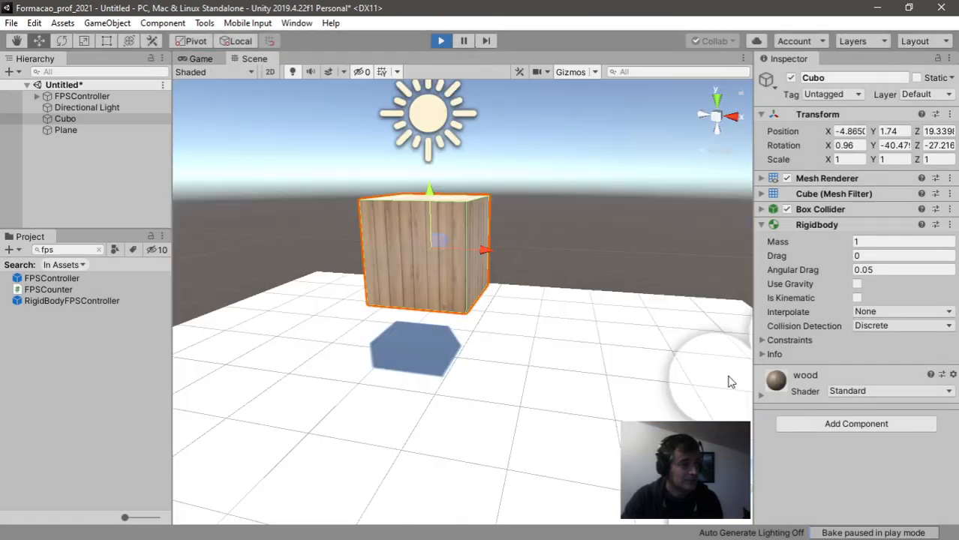
click(858, 282)
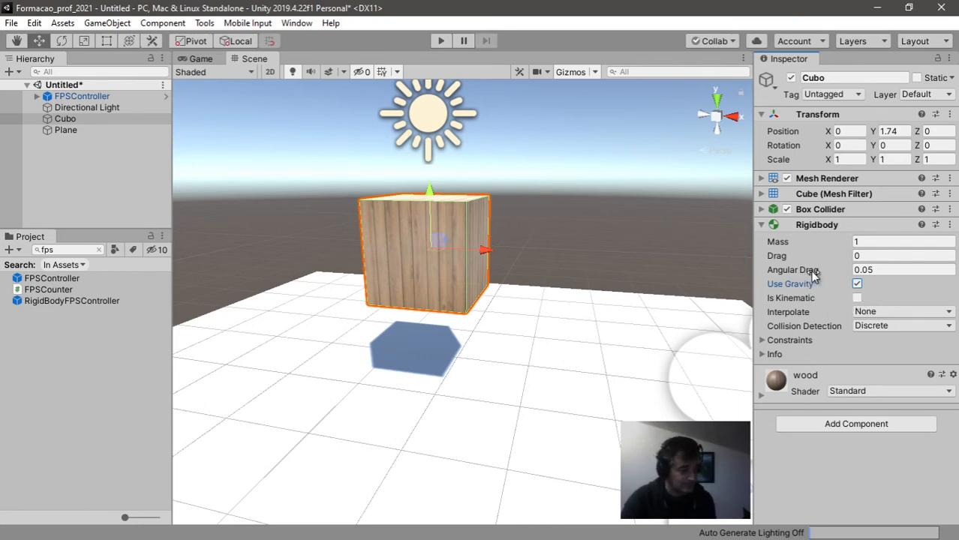
Set the Rigidbody mass of Cubo to 150 and test pushing it with the first-person controller in play mode
click(887, 241)
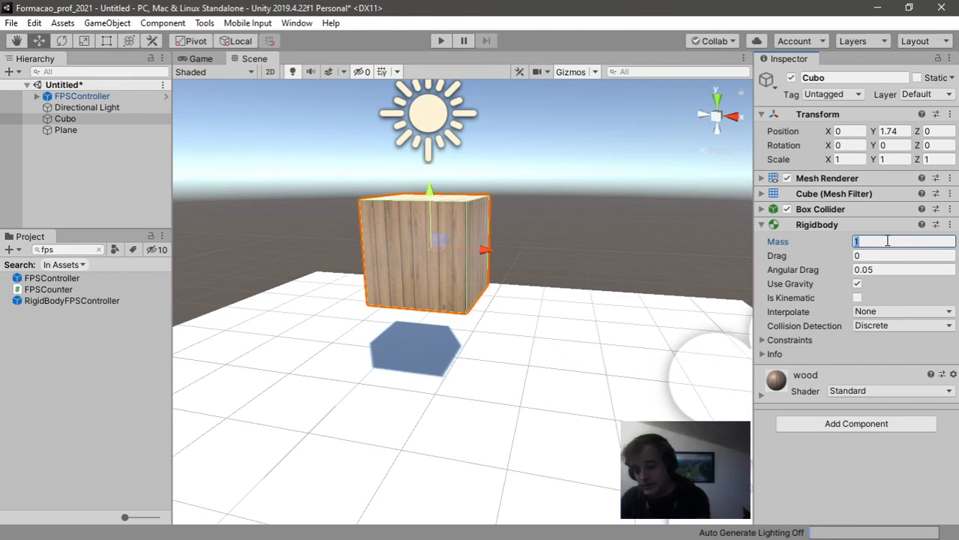
click(442, 43)
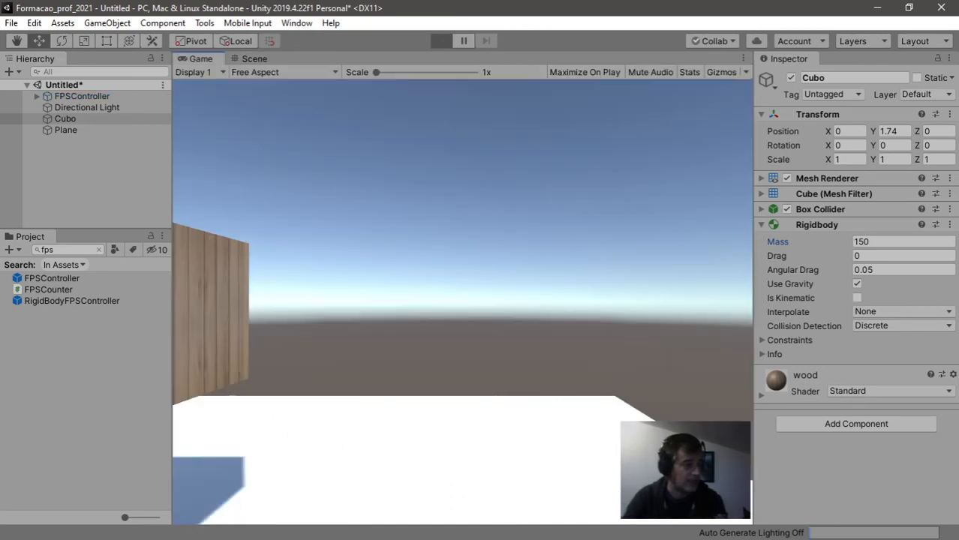
key(w)
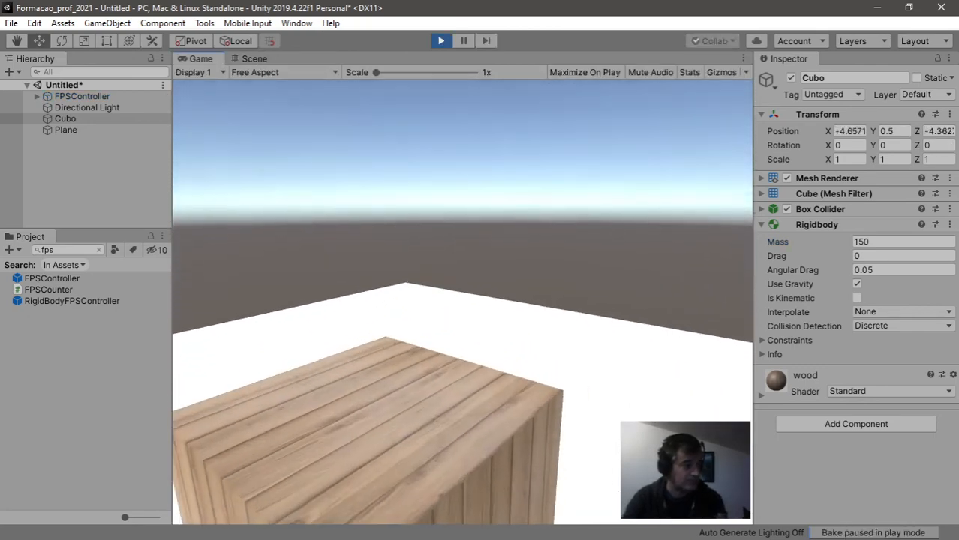
key(w)
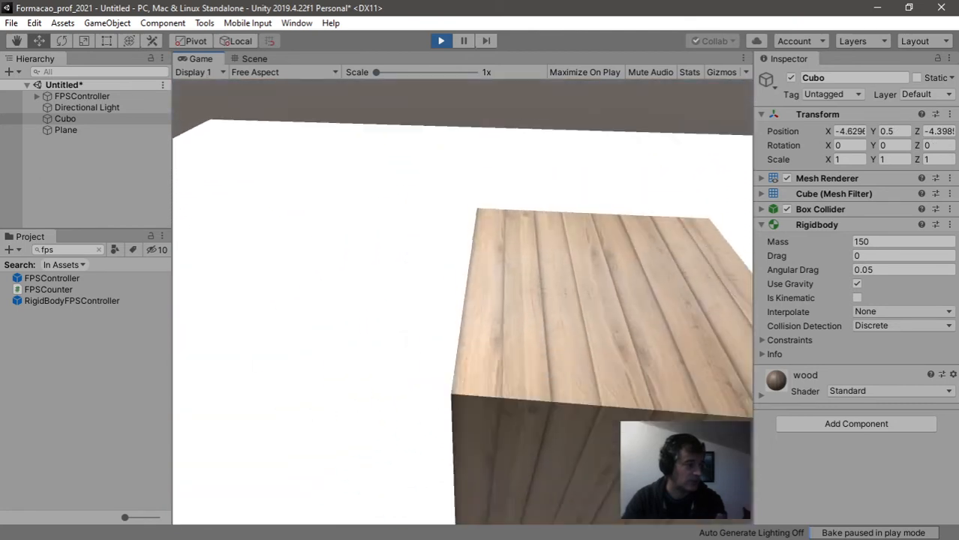
key(w)
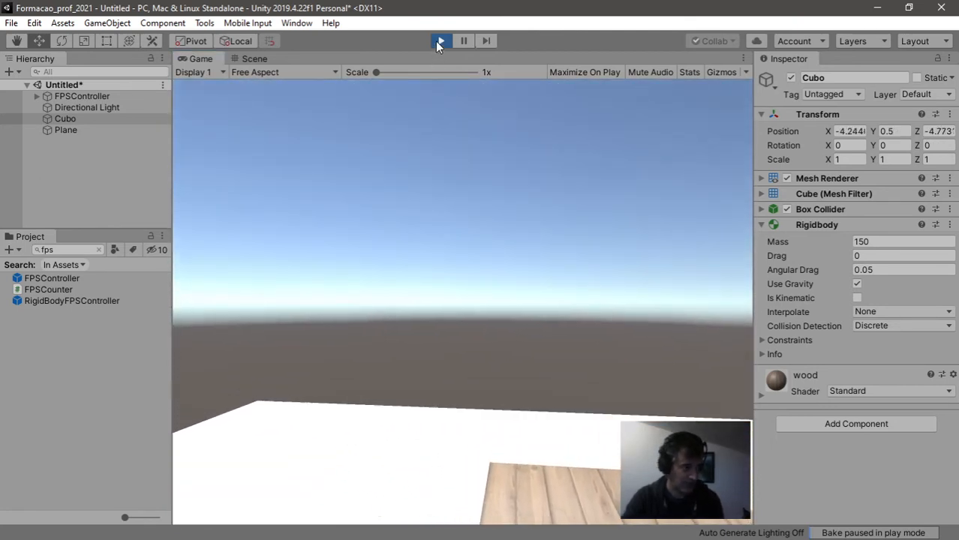
click(440, 40)
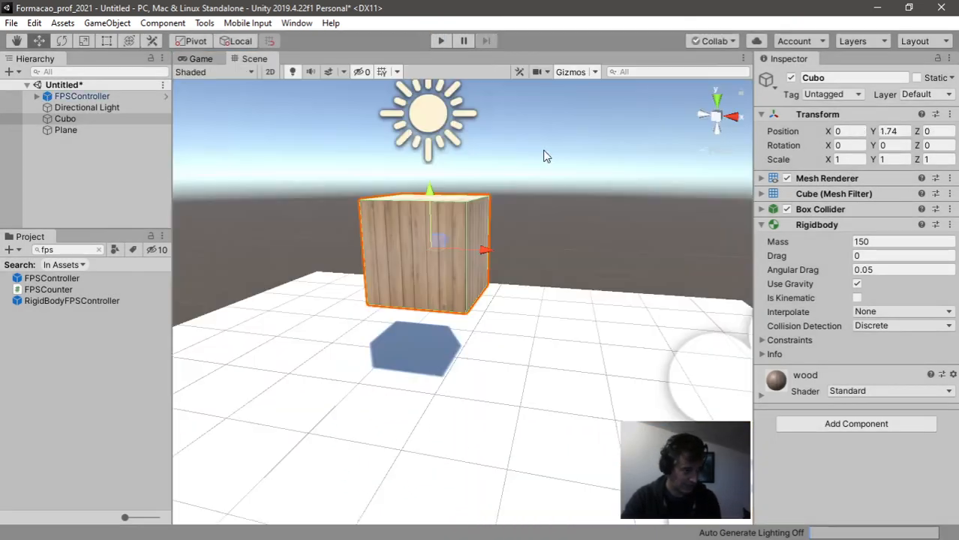
Set the Rigidbody mass of Cubo to 5
click(881, 240)
text(5)
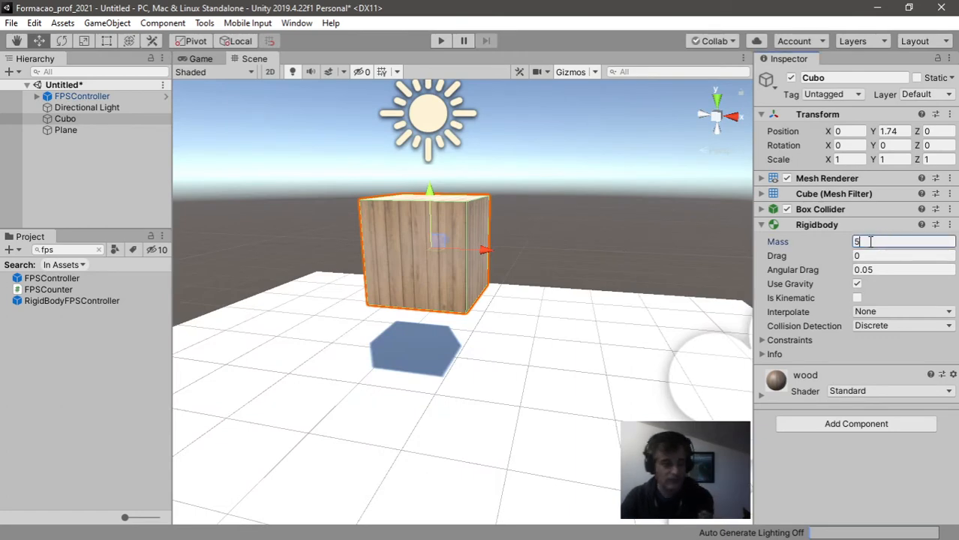
key(Tab)
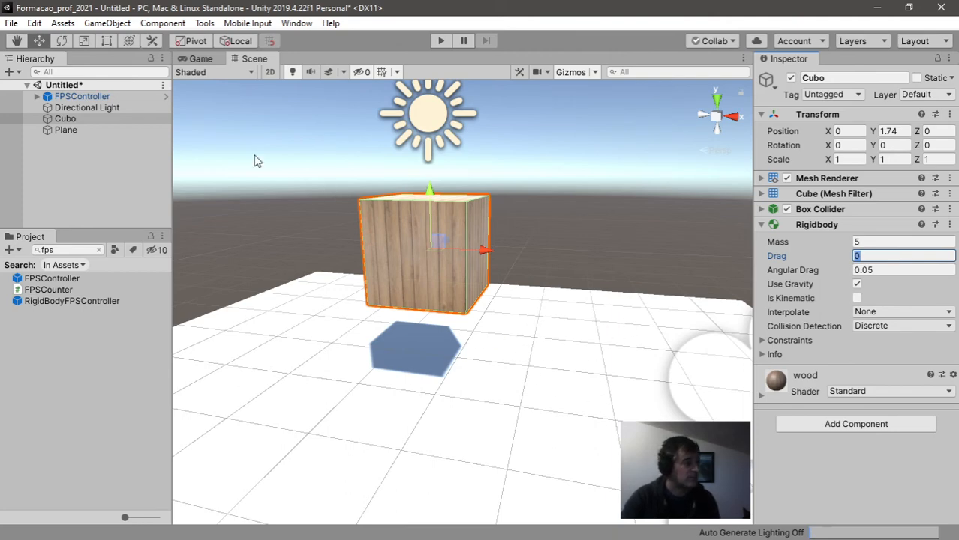
Tilt the Plane about its X axis, trying a rotation of 30 and settling on 20
click(87, 131)
scroll(425, 303, down, 5)
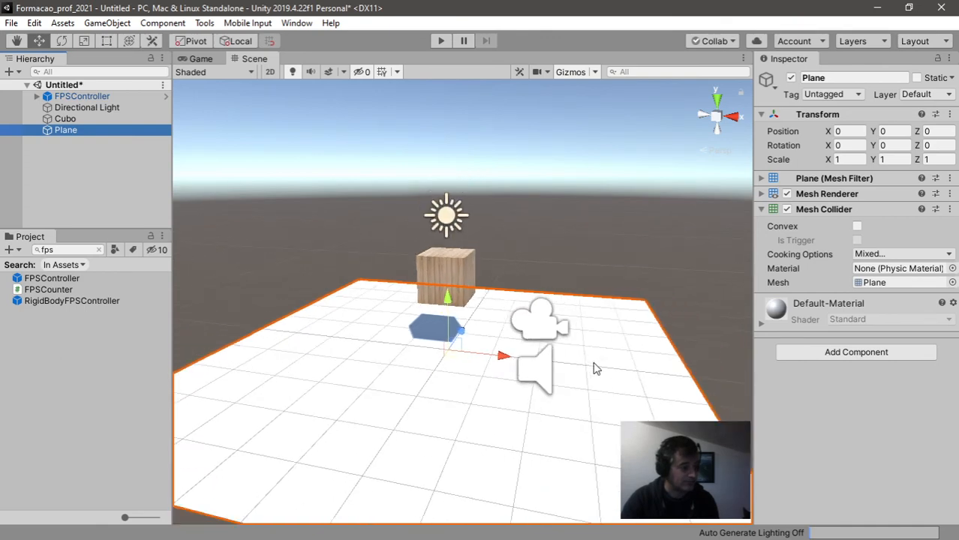
scroll(593, 367, down, 2)
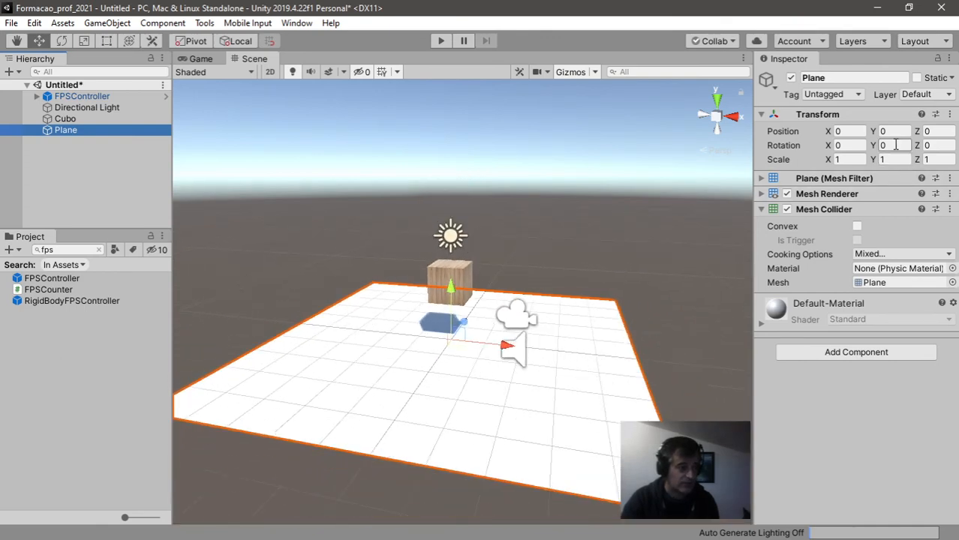
click(854, 144)
text(30)
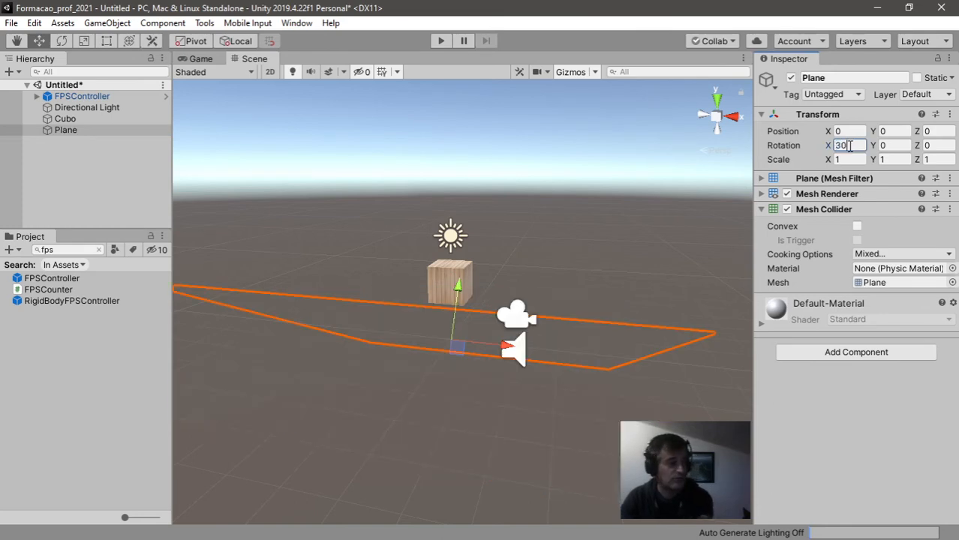
right_drag(495, 223, 726, 342)
middle_drag(552, 342, 824, 311)
scroll(587, 350, down, 3)
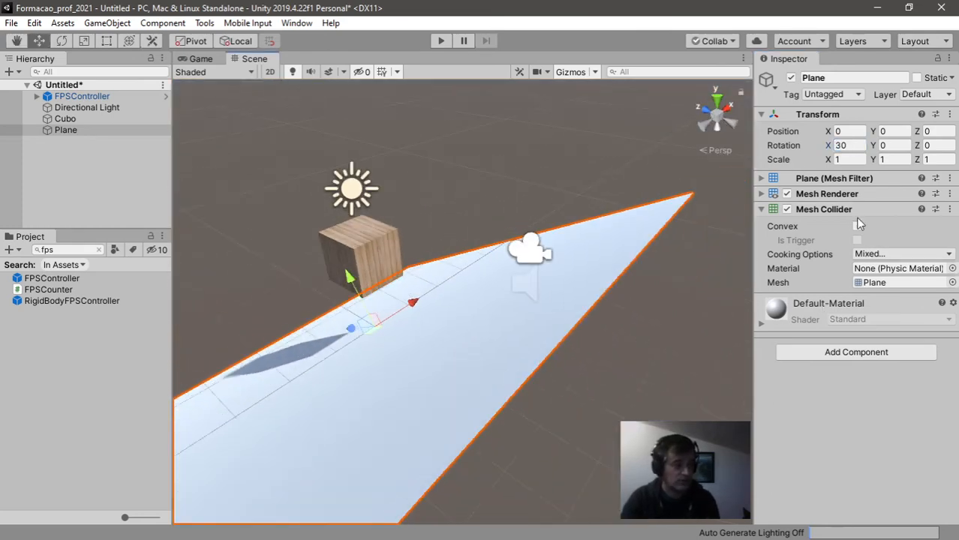
click(849, 146)
text(20)
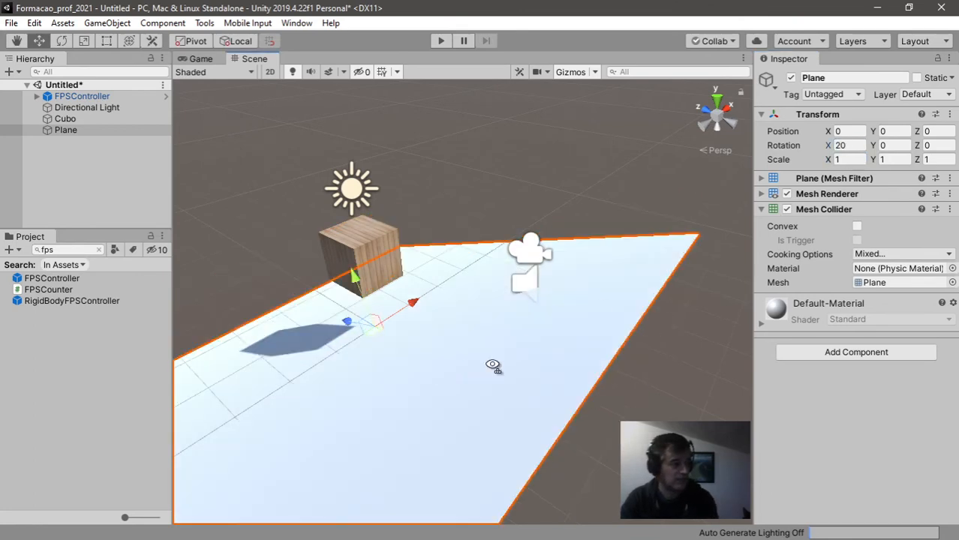
right_drag(493, 366, 688, 219)
scroll(688, 218, down, 3)
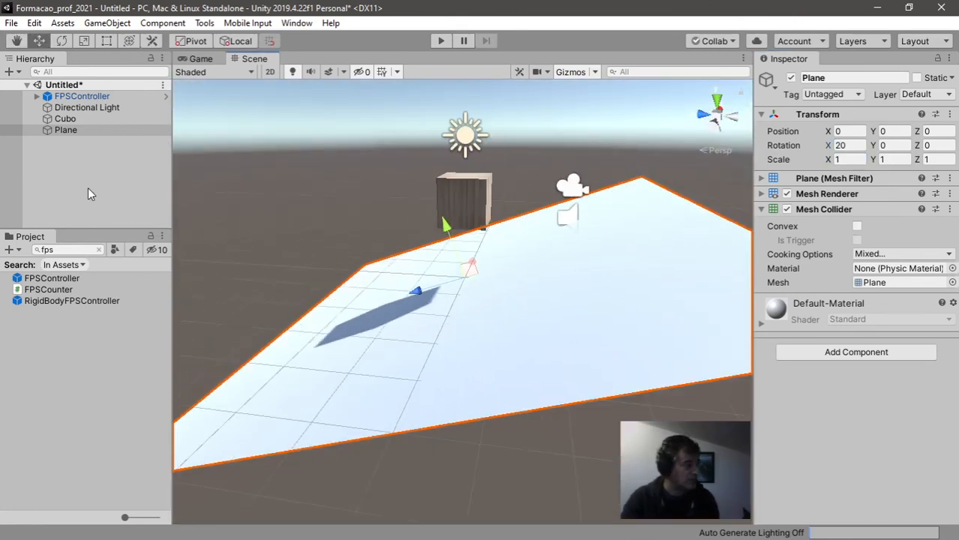
Raise the FPSController to a Y position of about 2.59 and test Cubo on the tilted plane in play mode
double_click(105, 98)
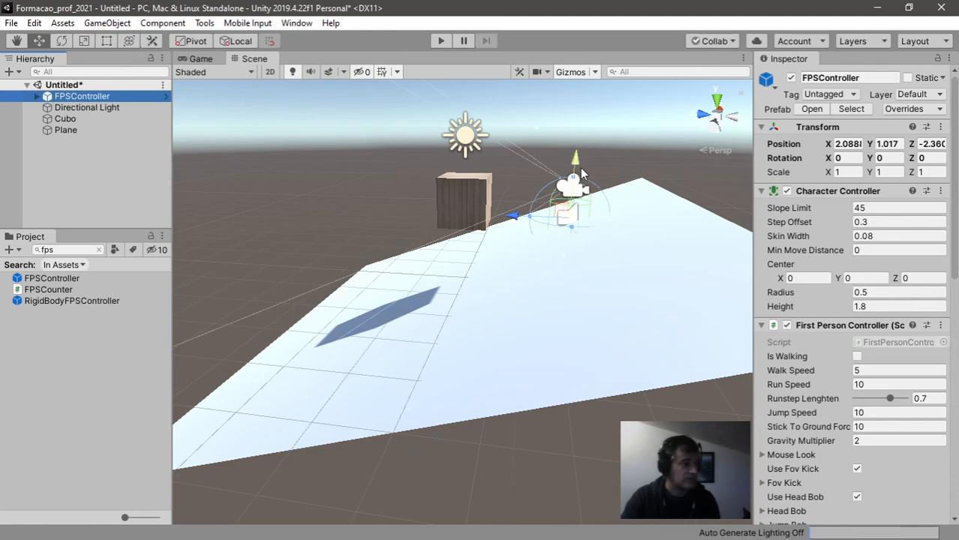
drag(584, 179, 591, 113)
click(441, 41)
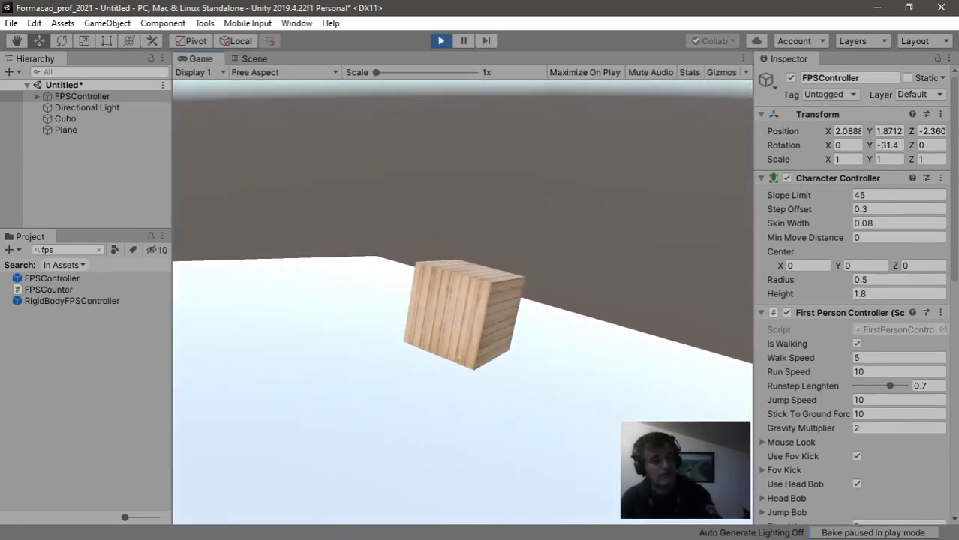
key(Escape)
click(439, 46)
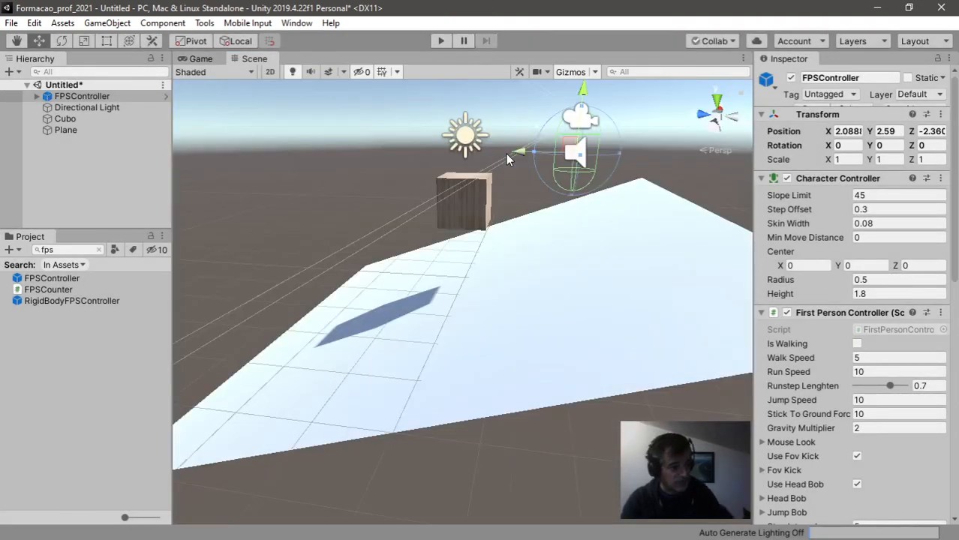
Clear the project search and create a Physic Material in Assets with Dynamic Friction and Static Friction set to 0
click(111, 121)
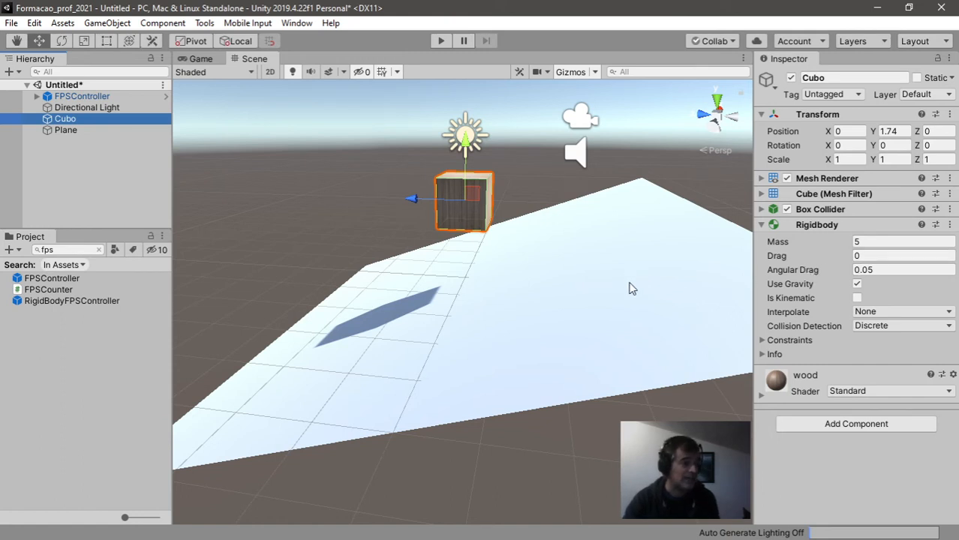
click(763, 210)
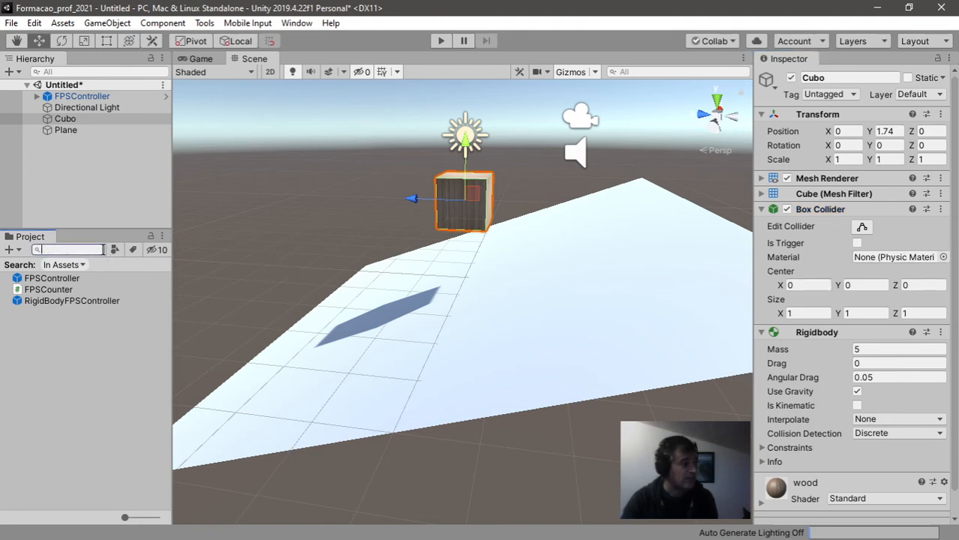
click(98, 250)
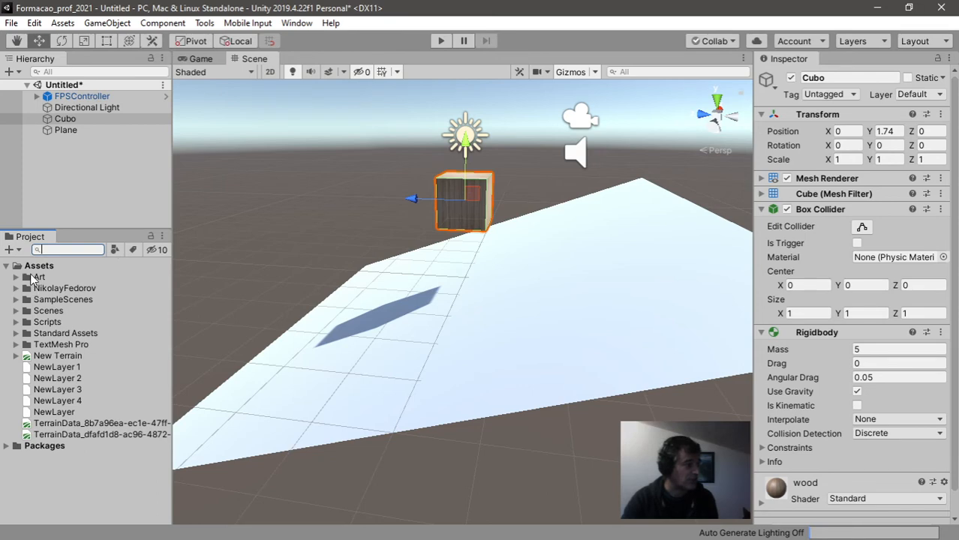
right_click(33, 267)
mouse_move(185, 197)
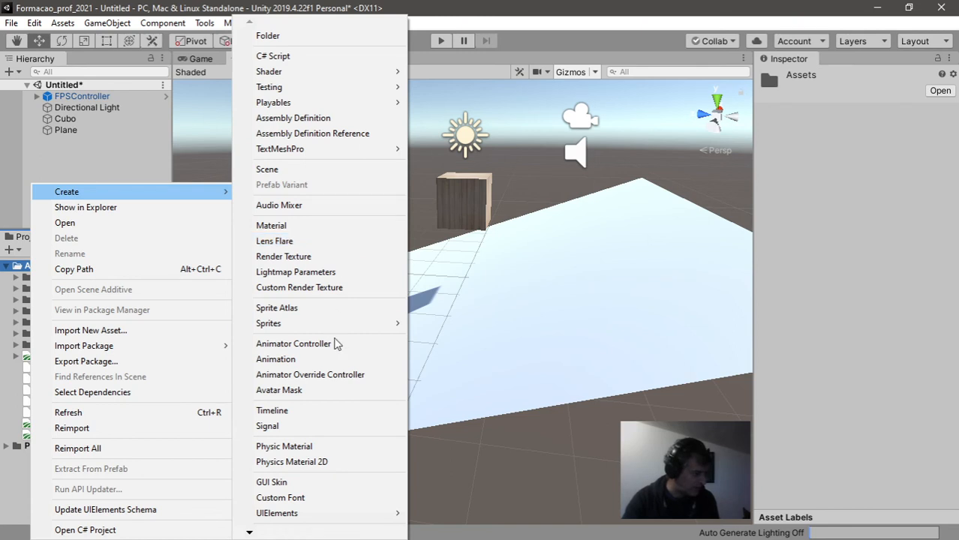
click(304, 447)
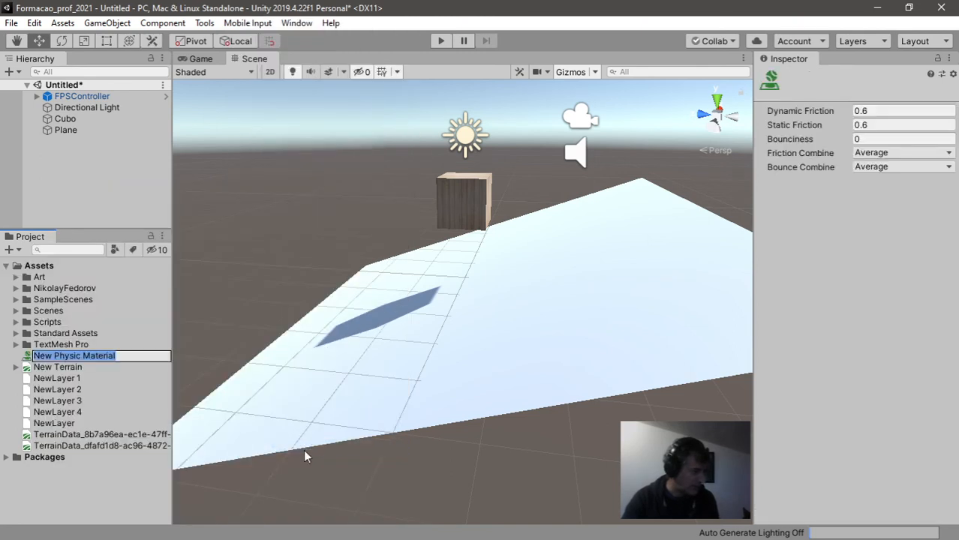
click(838, 113)
drag(827, 112, 768, 129)
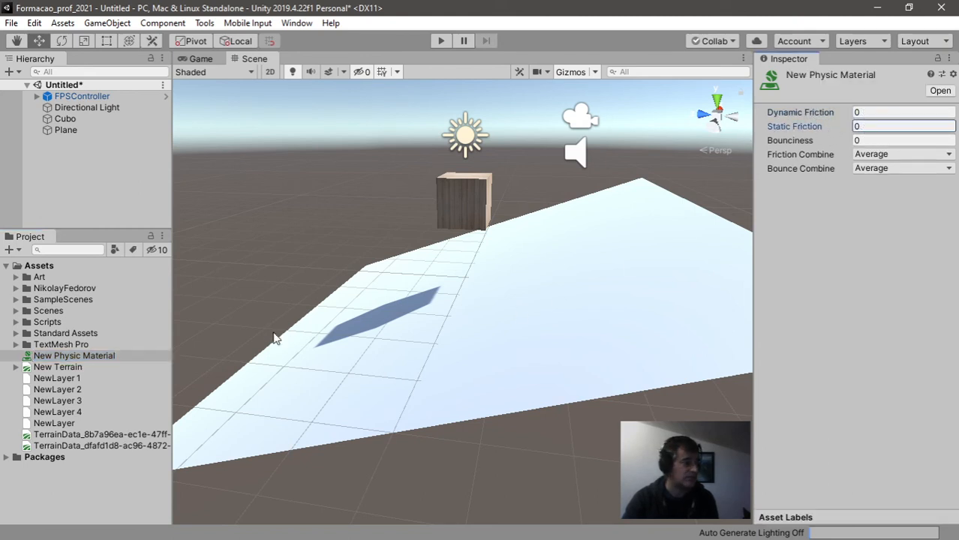
Assign New Physic Material to the Box Collider of Cubo and set the material's Bounciness to 0
click(467, 189)
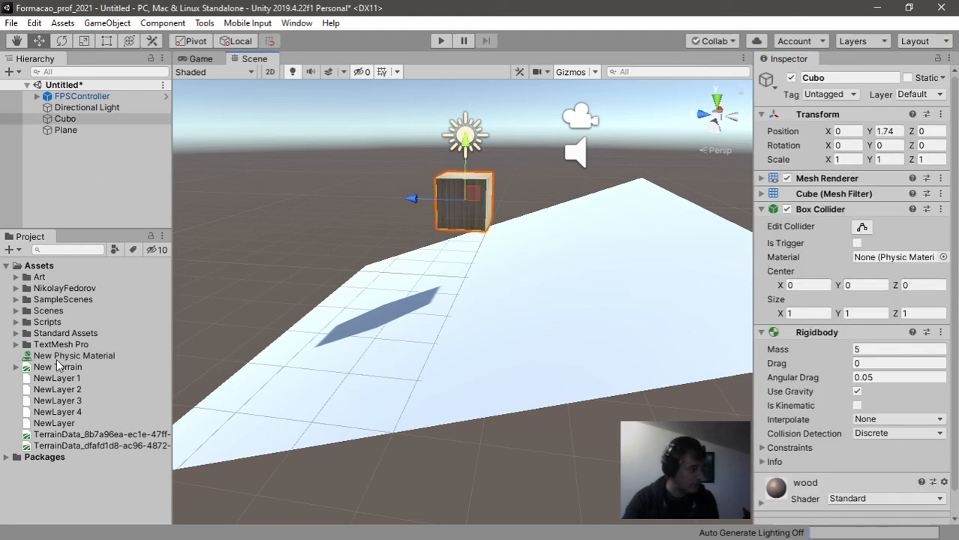
drag(73, 355, 879, 260)
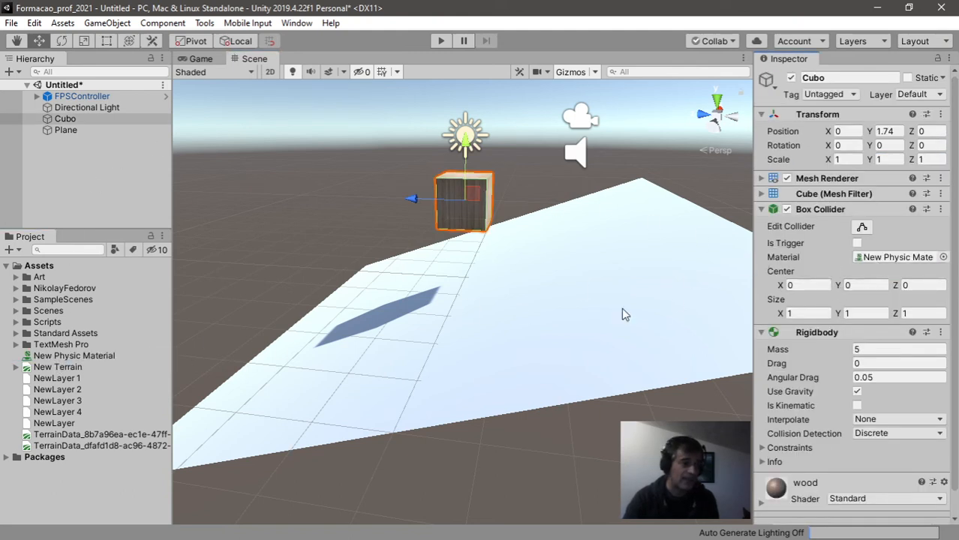
click(99, 358)
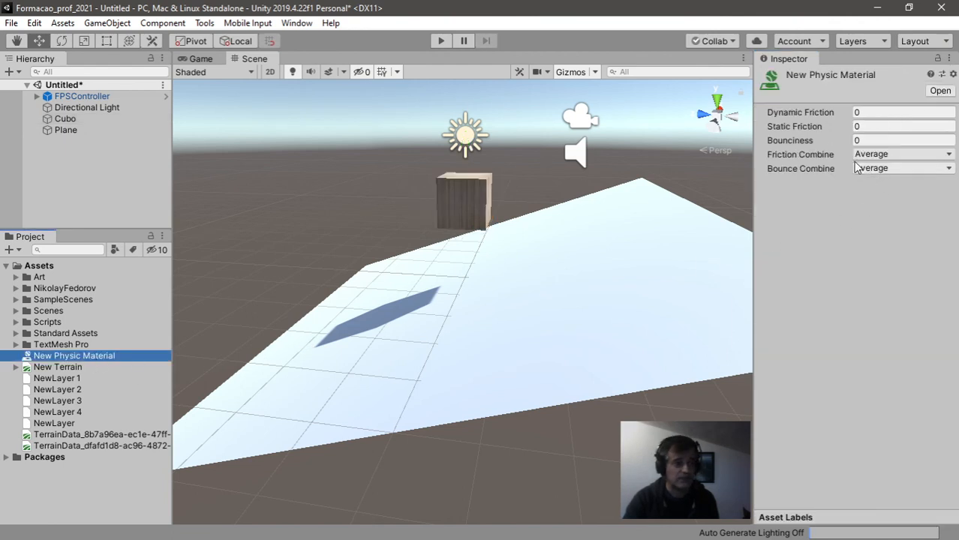
drag(819, 141, 771, 157)
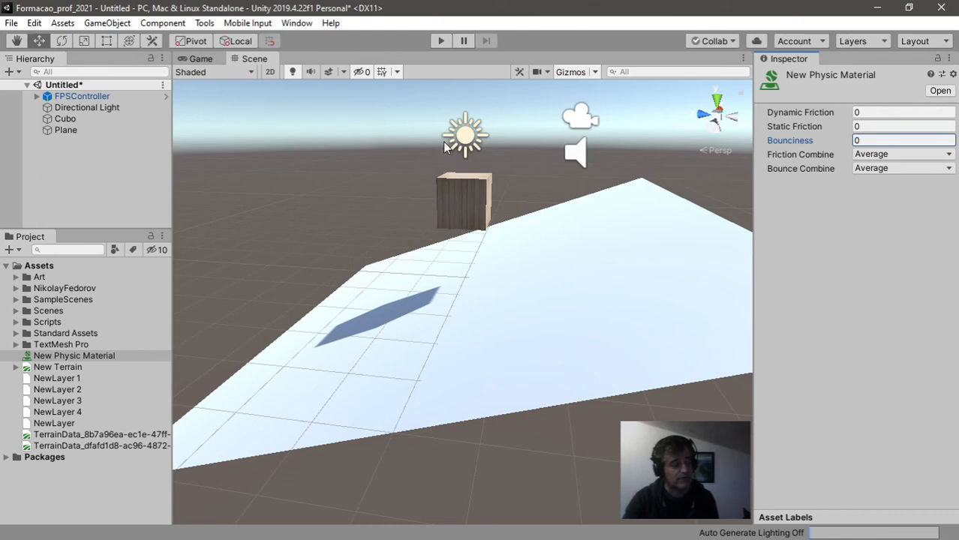
Run the scene twice to test how Cubo slides on the tilted plane without friction, stopping play mode each time
click(441, 41)
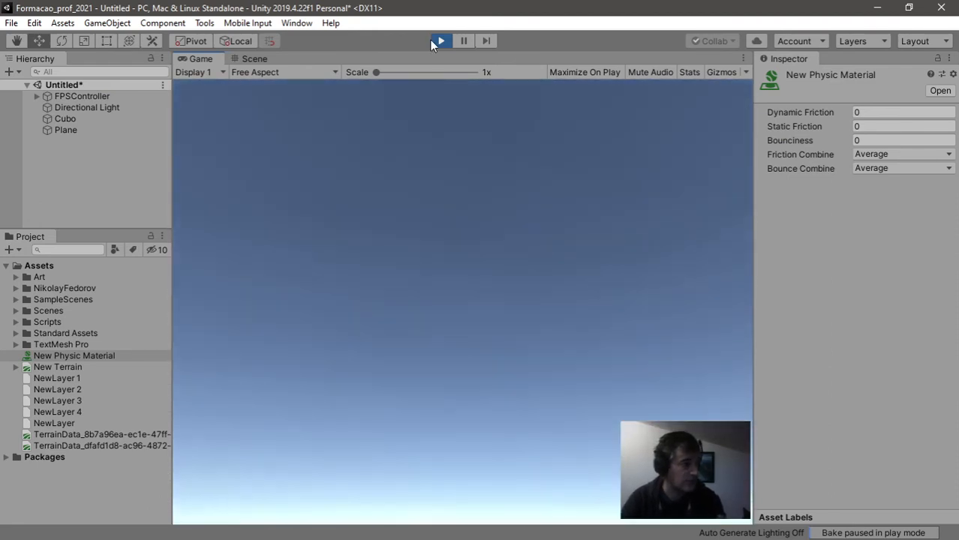
click(440, 40)
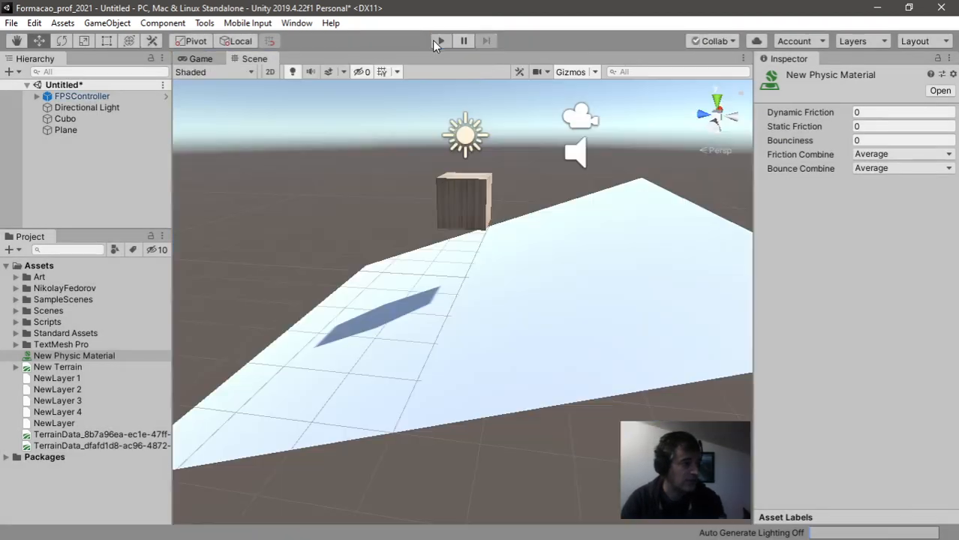
click(435, 42)
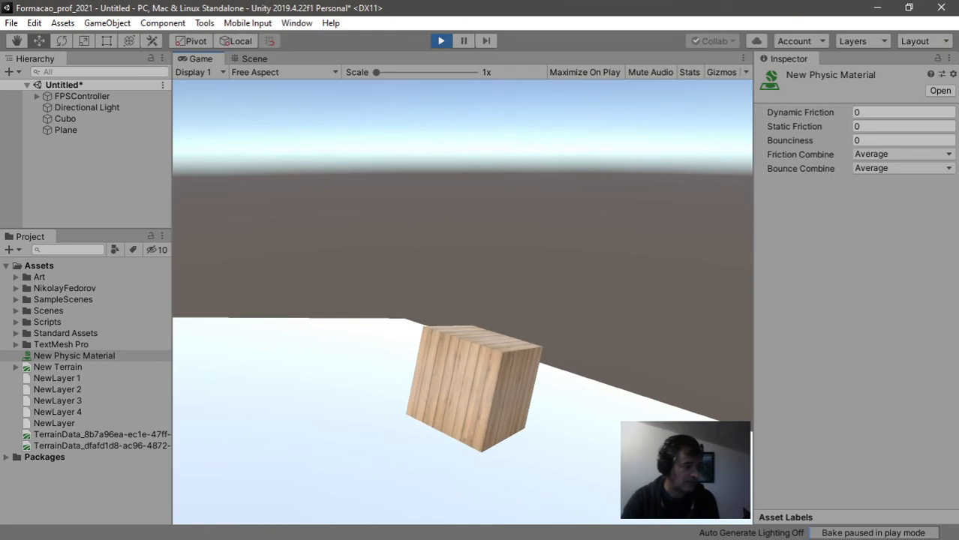
key(Escape)
click(441, 41)
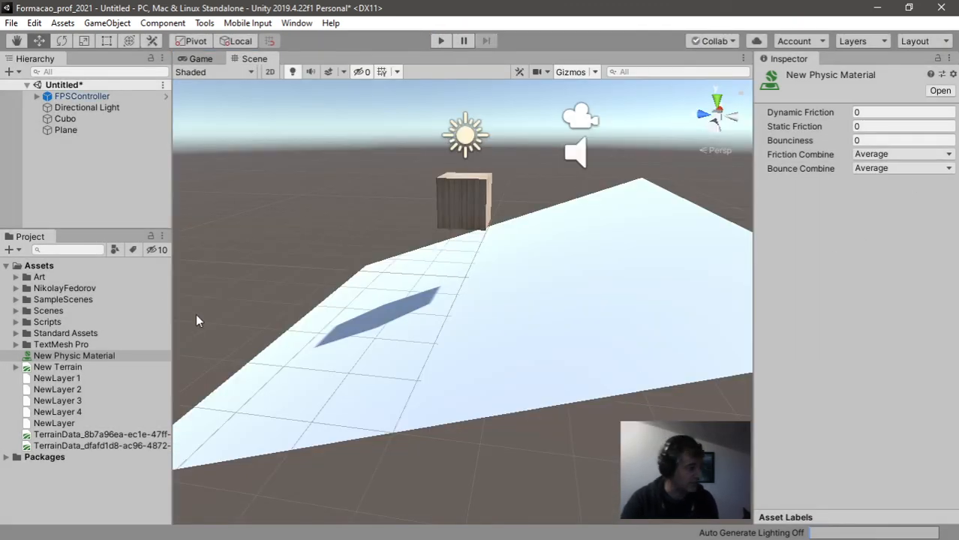
Freeze the Y position in the Rigidbody constraints of Cubo
click(454, 200)
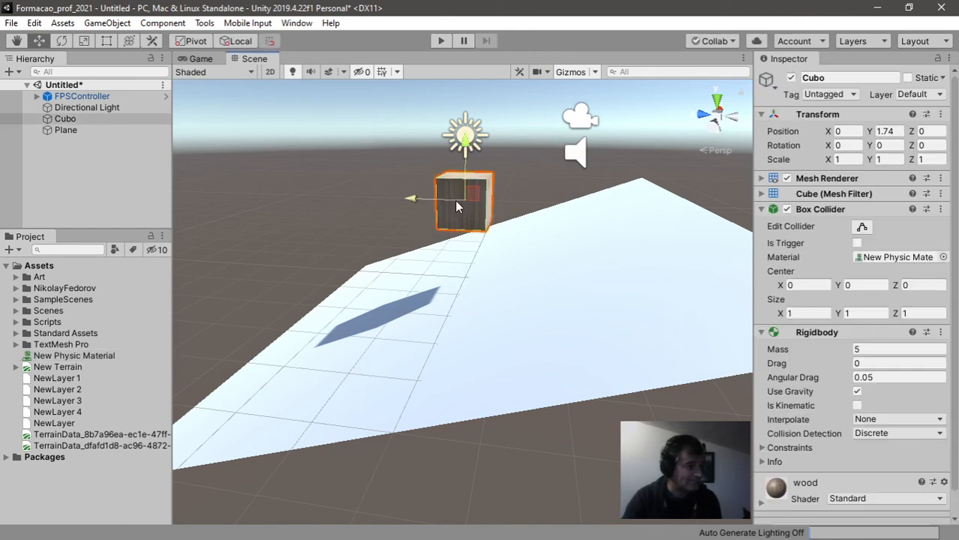
scroll(893, 330, down, 1)
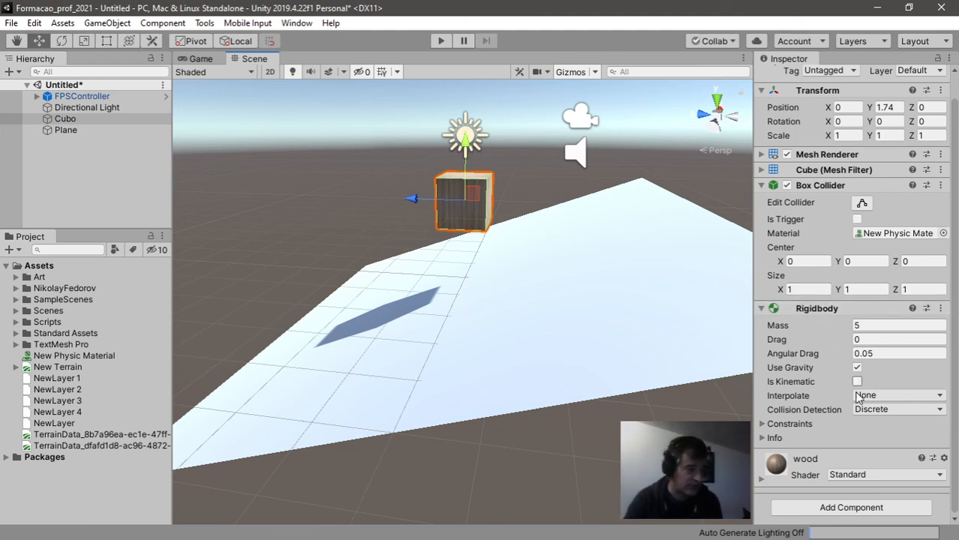
click(770, 424)
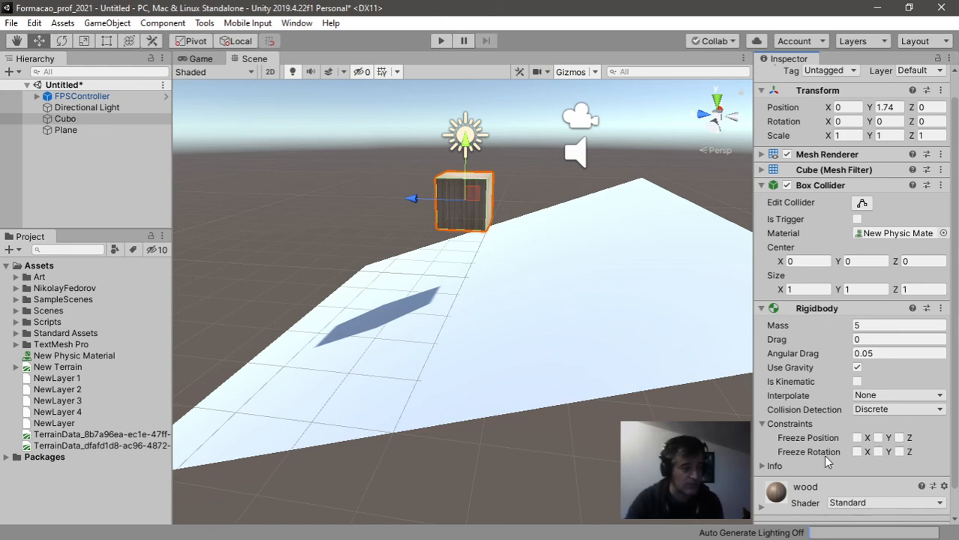
click(878, 438)
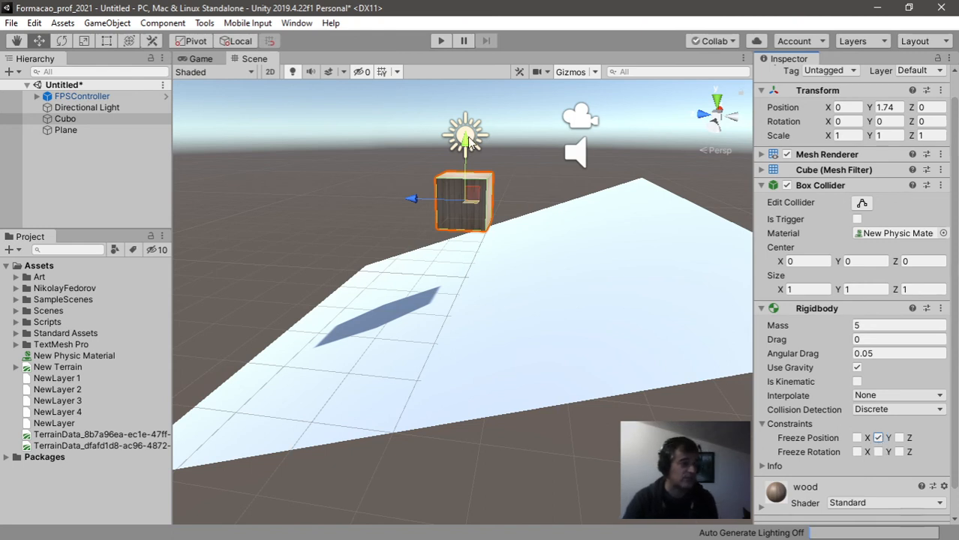
Run the scene to test how Cubo behaves with its Y position frozen, and stop play mode
click(438, 42)
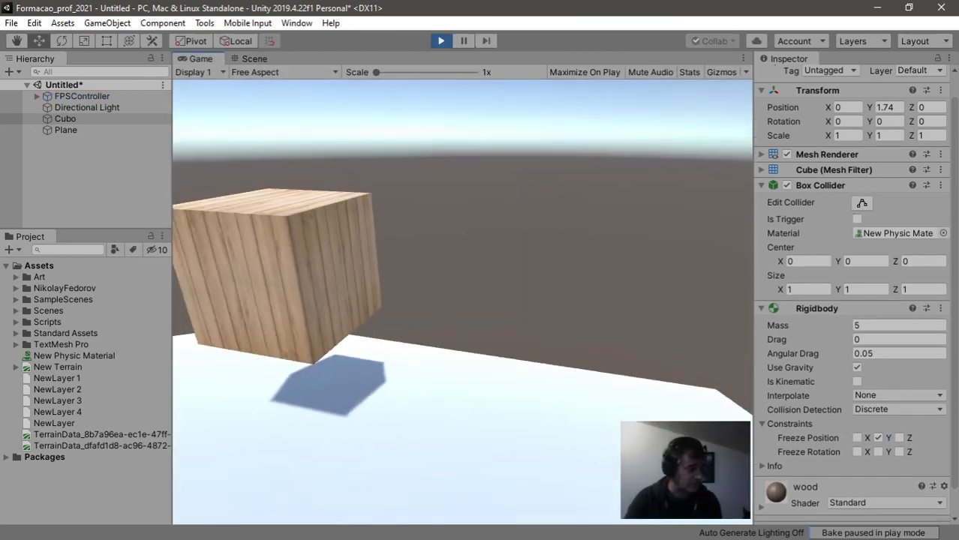
key(Escape)
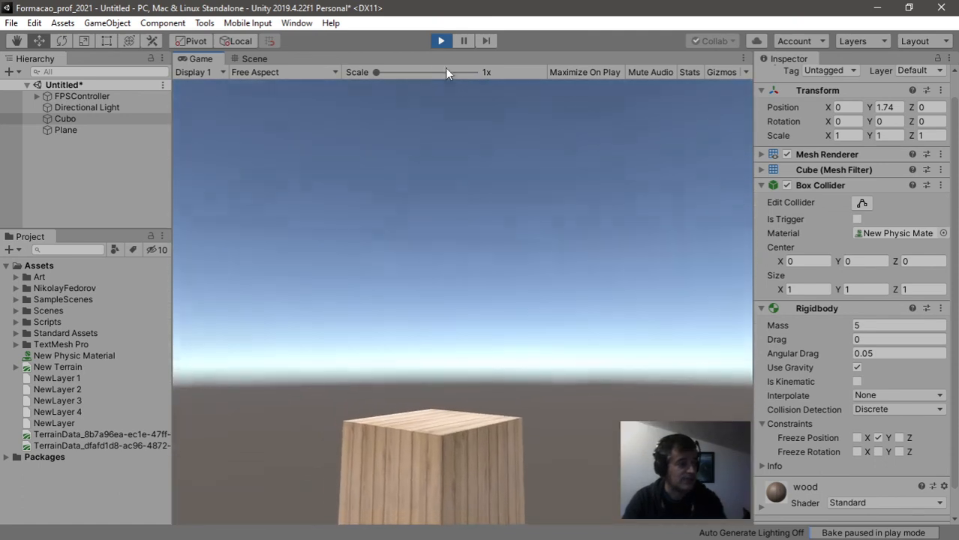
click(440, 41)
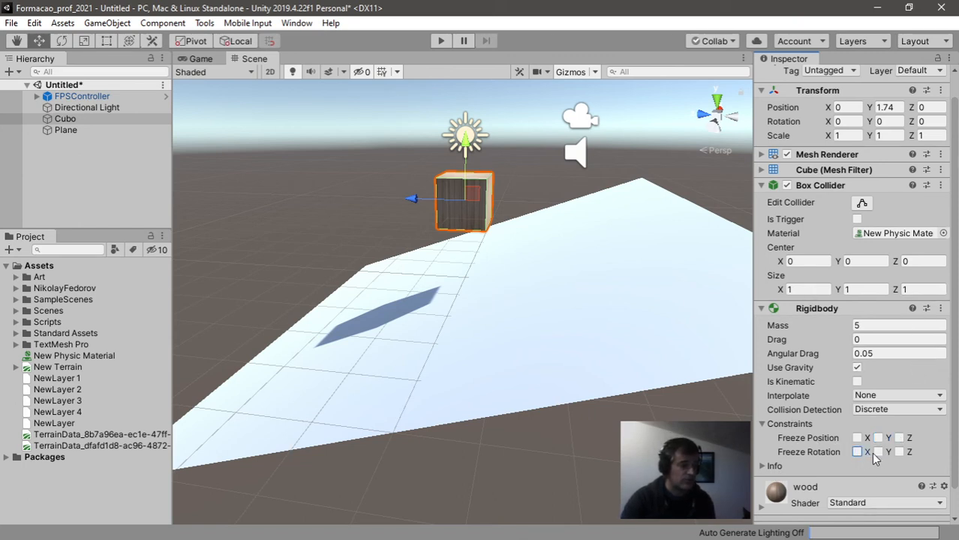
Freeze the Z rotation in the Rigidbody constraints of Cubo and collapse the constraints
click(900, 452)
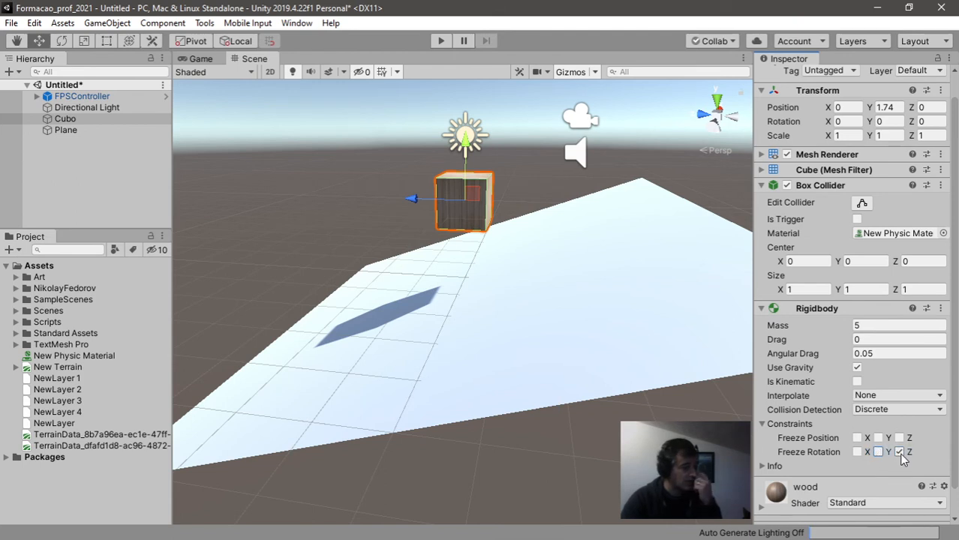
click(762, 424)
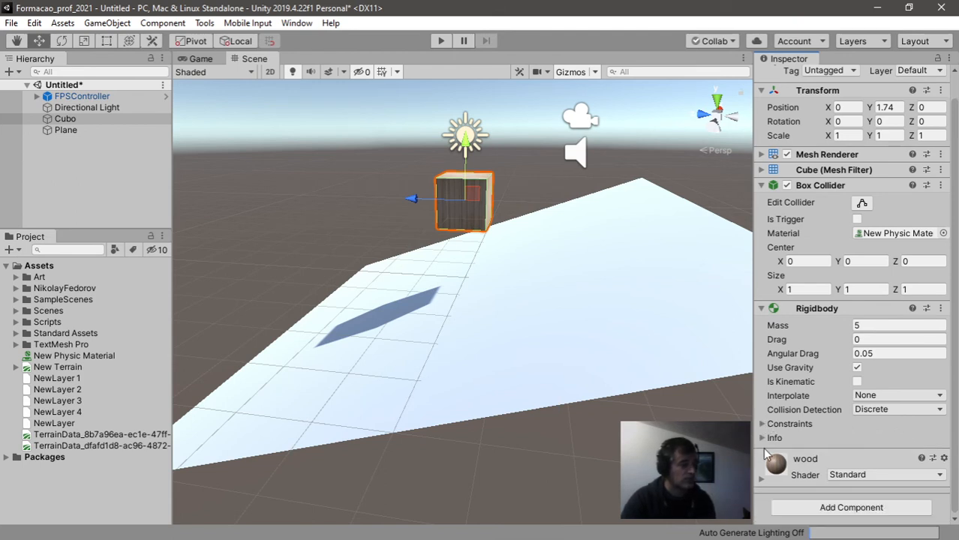
Review the Rigidbody's Info section and its Interpolate and Collision Detection options, keeping None and Discrete
click(763, 438)
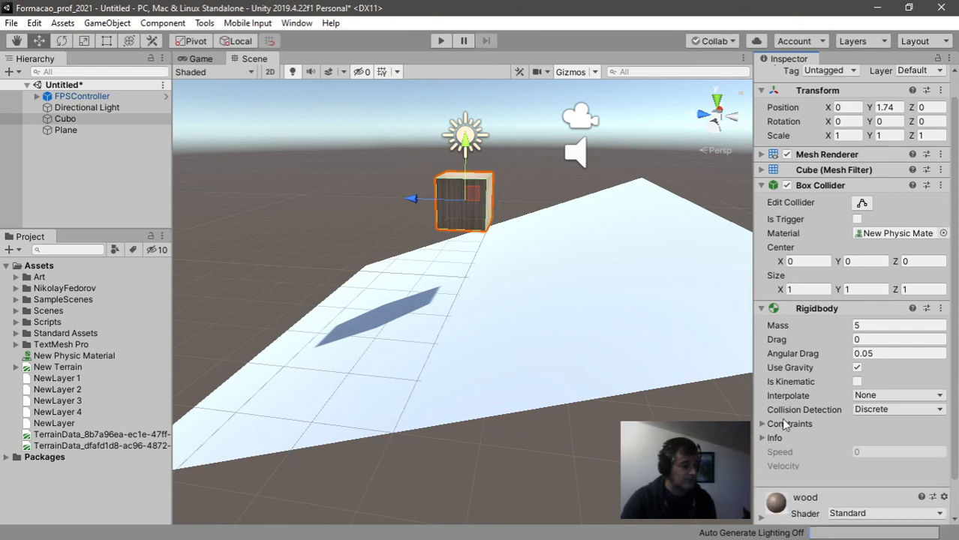
click(777, 439)
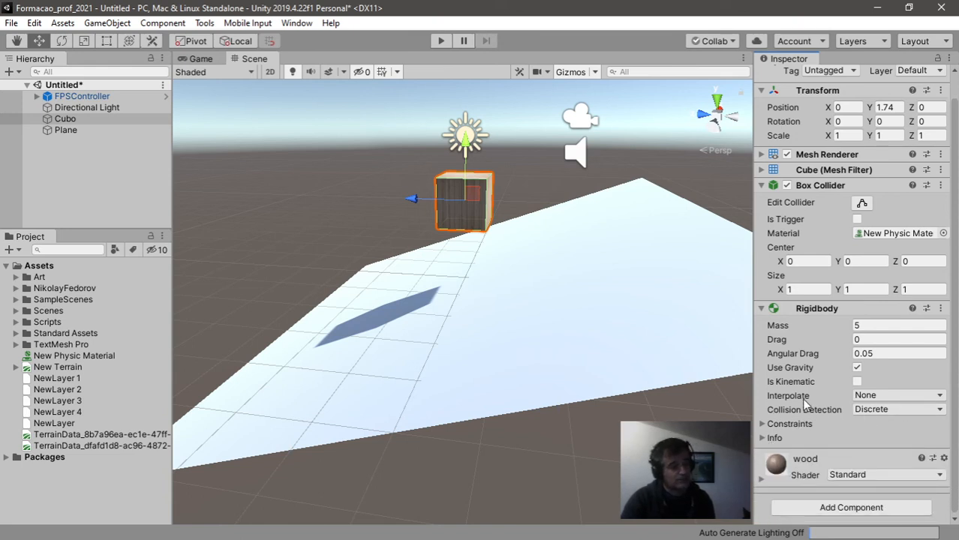
click(886, 397)
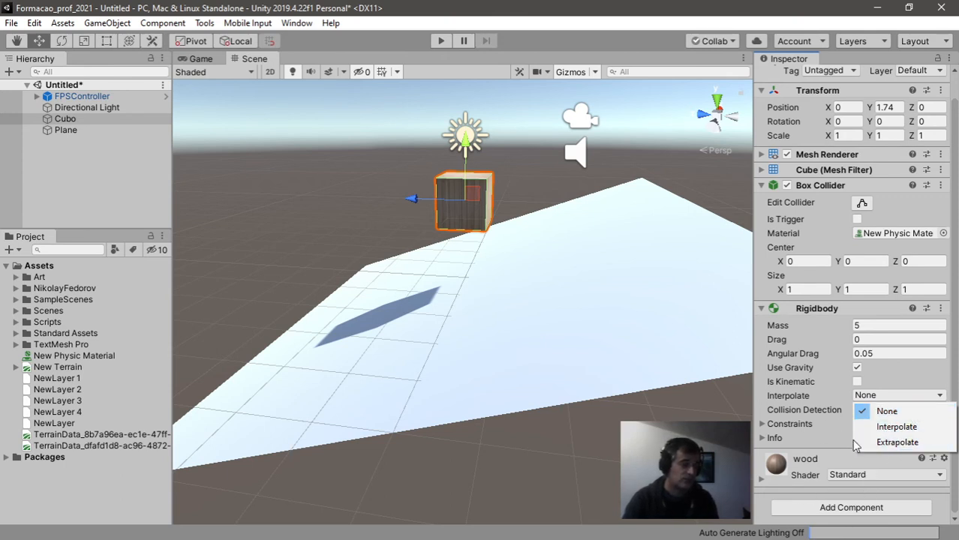
click(881, 411)
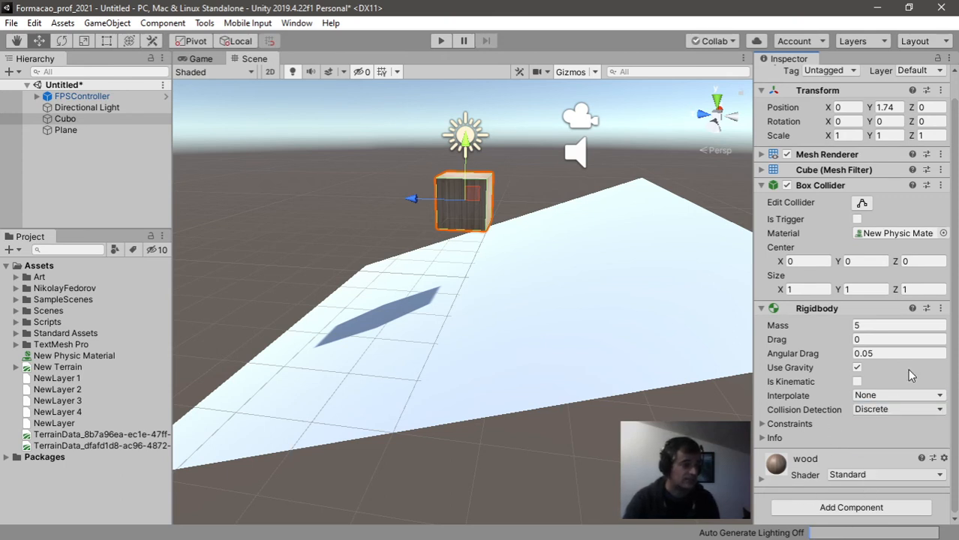
click(876, 409)
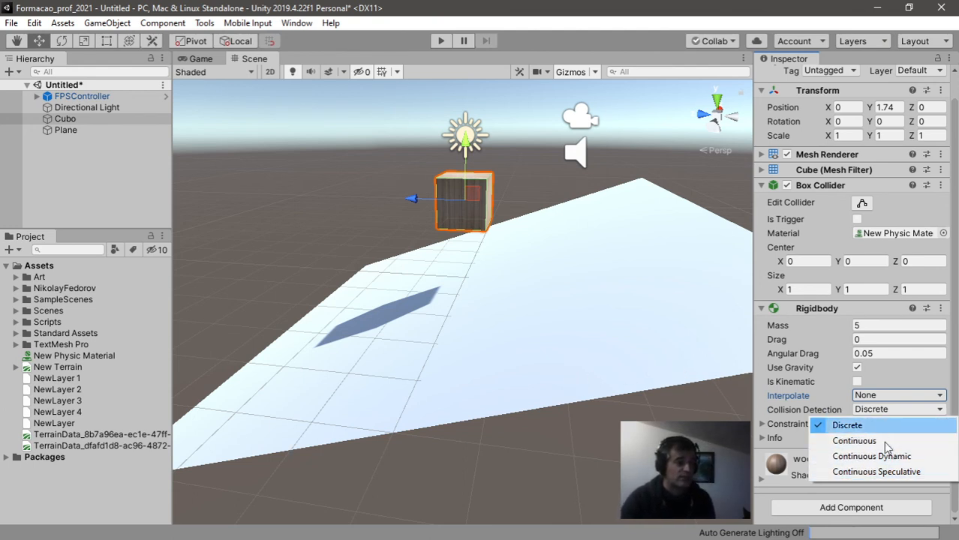
click(898, 376)
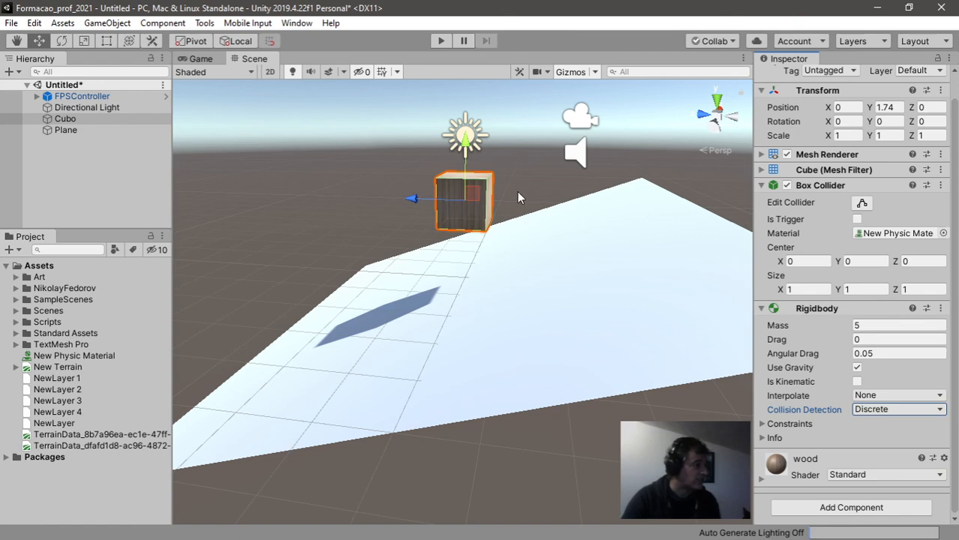
Open the project's Physics settings and review them from the global Gravity values to the Layer Collision Matrix
click(35, 23)
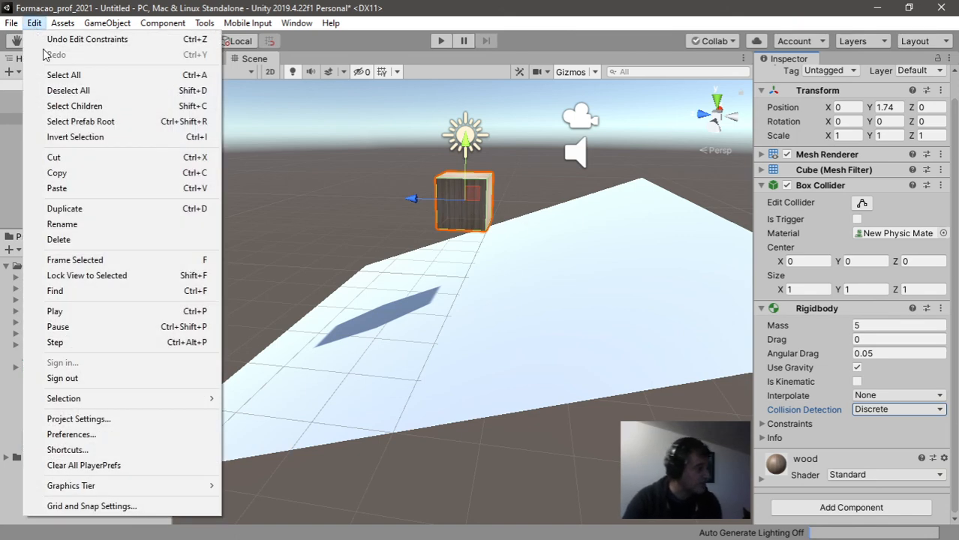
click(94, 422)
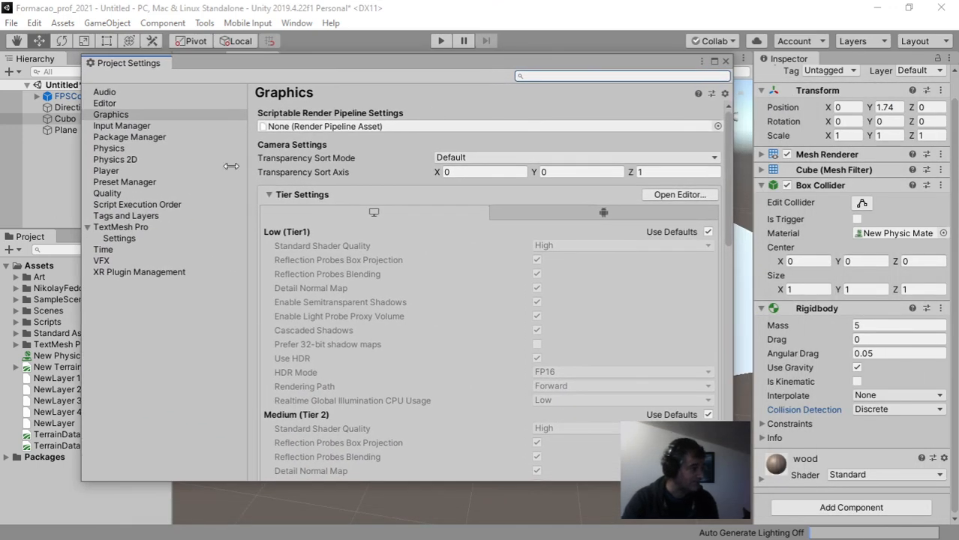
click(110, 149)
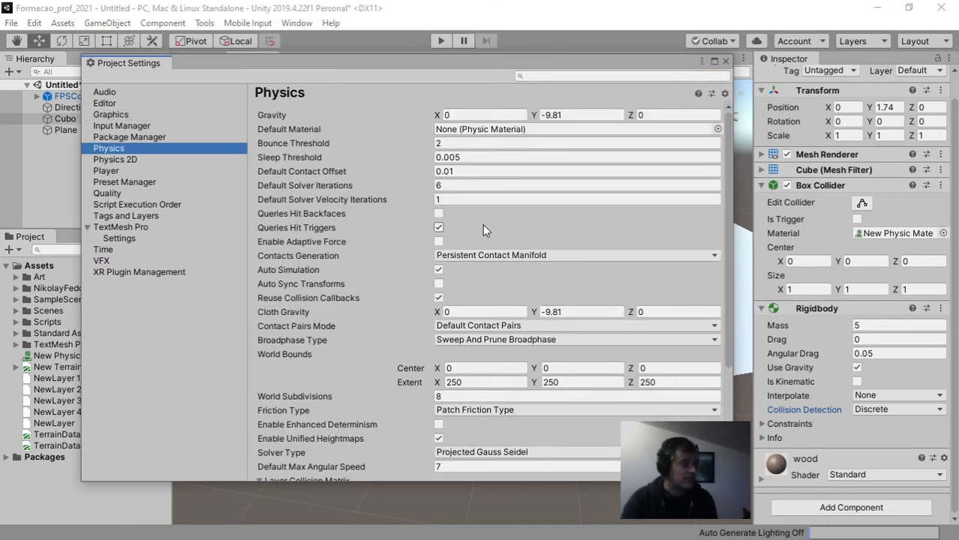
click(588, 115)
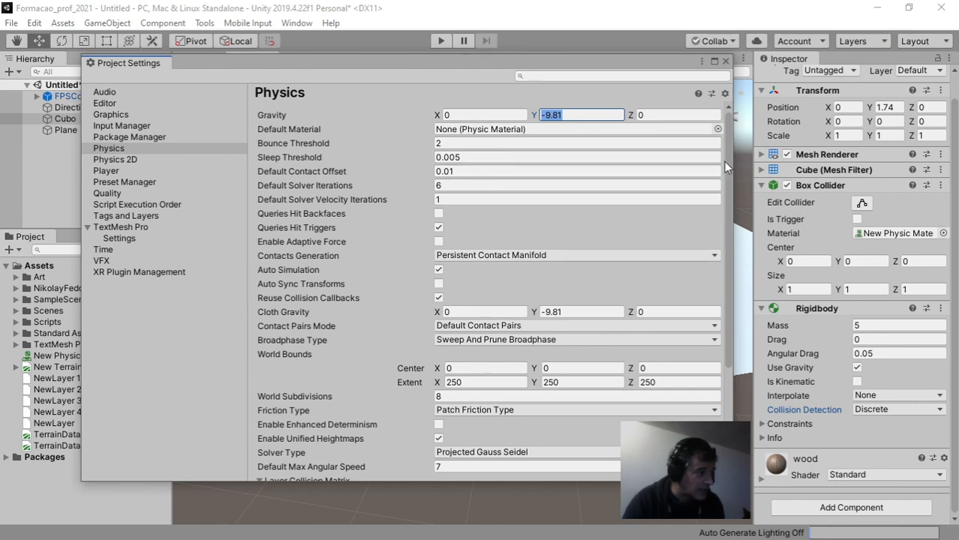
drag(727, 162, 728, 274)
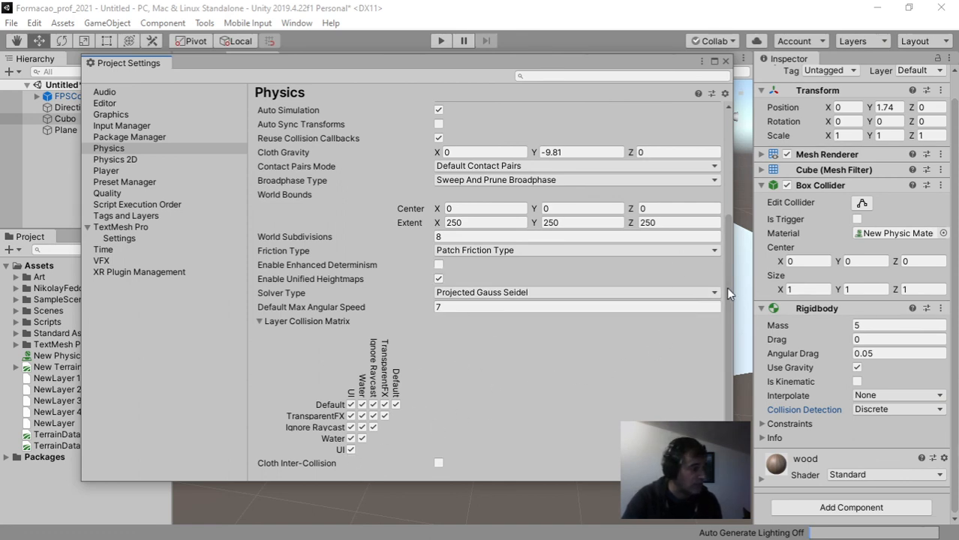
drag(725, 280, 726, 171)
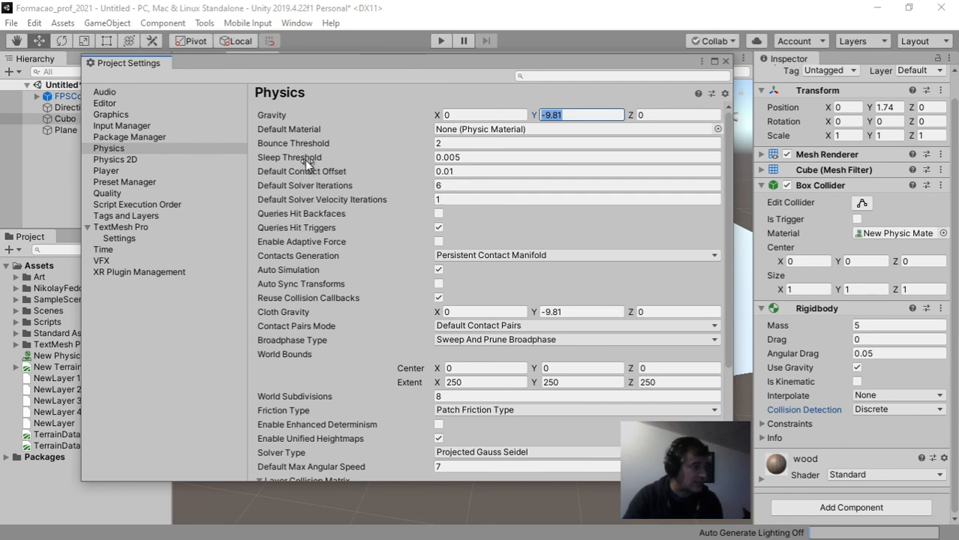
Read the description of Sleep Threshold, look through the remaining Physics settings and close Project Settings
mouse_move(305, 160)
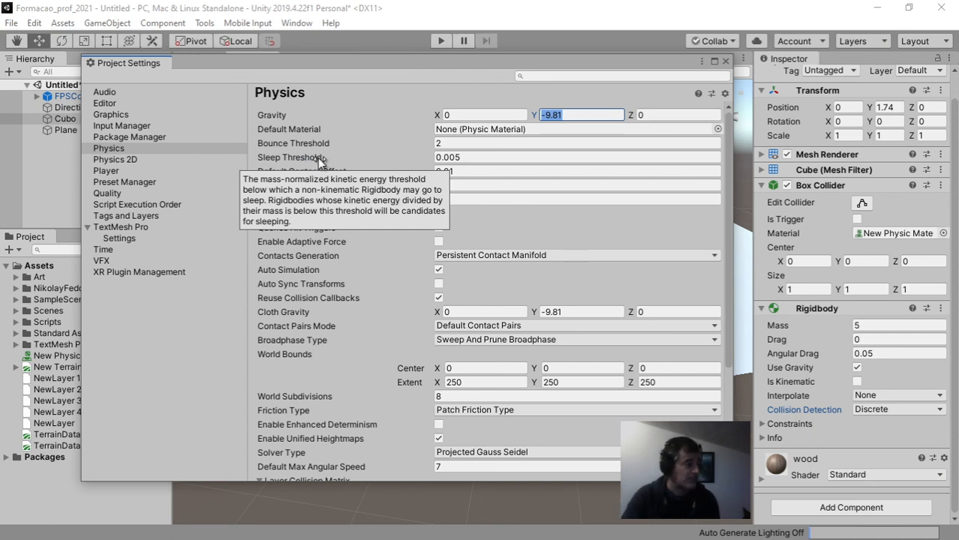
click(475, 157)
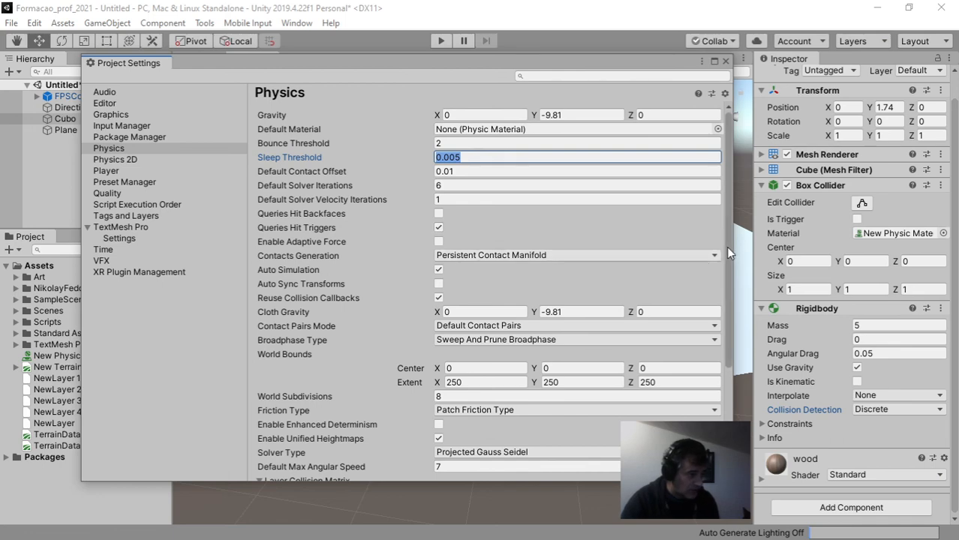
drag(726, 241, 731, 196)
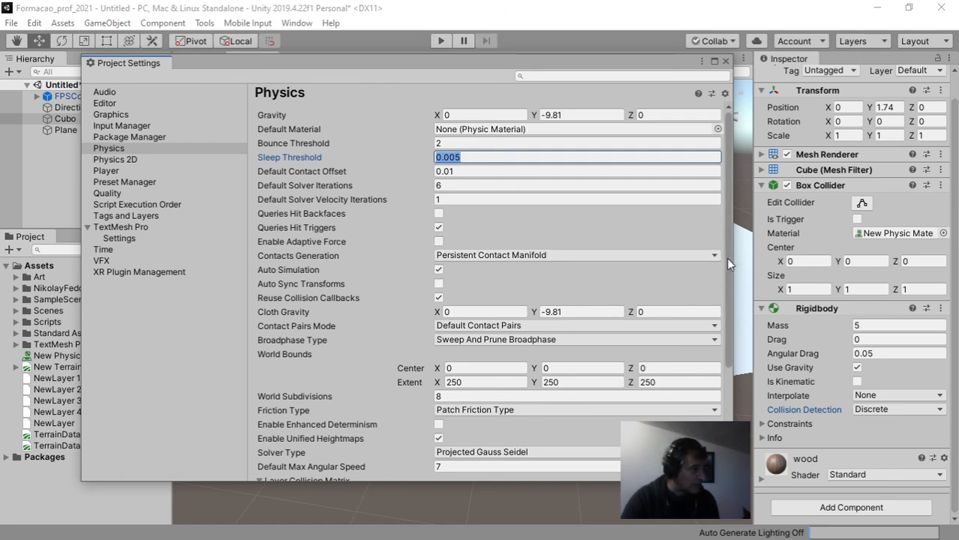
drag(726, 258, 727, 272)
drag(725, 298, 709, 377)
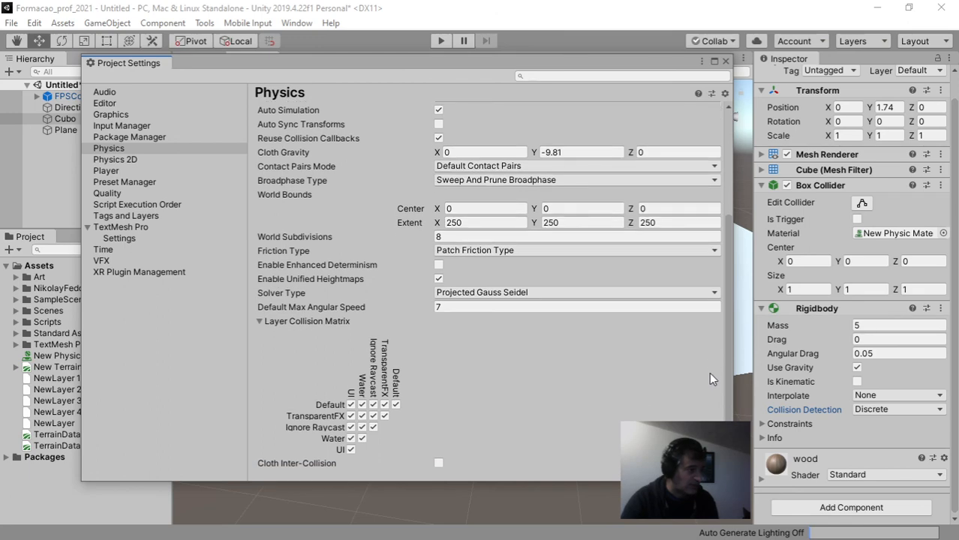
drag(727, 373, 719, 224)
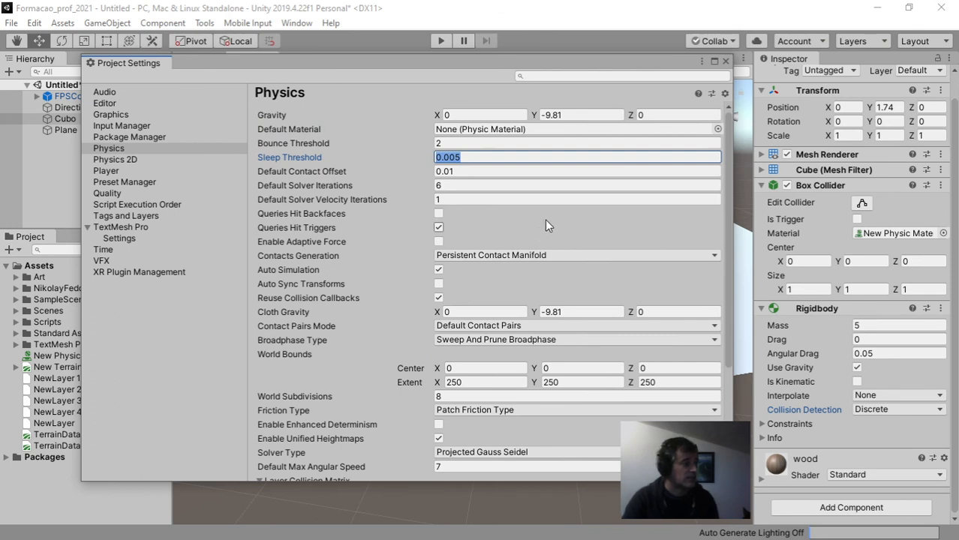
click(726, 61)
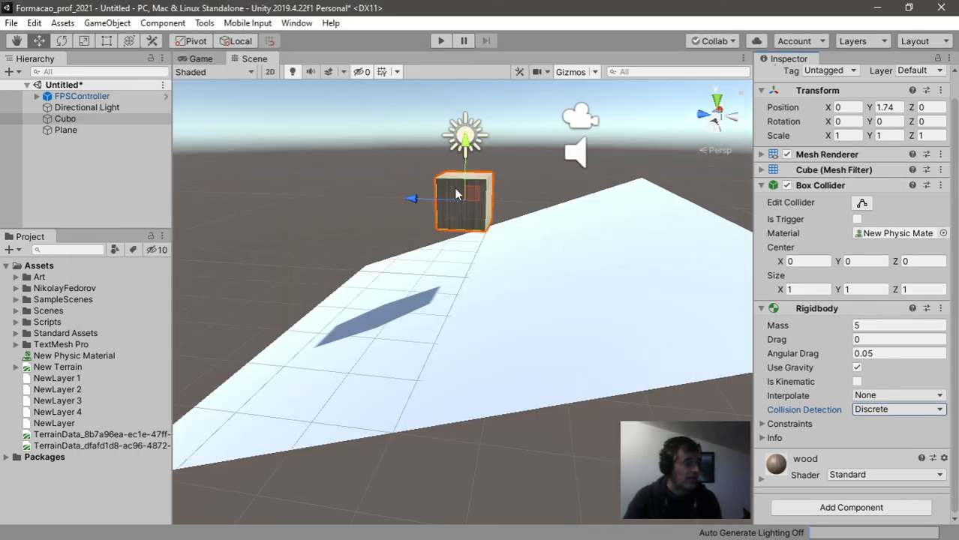